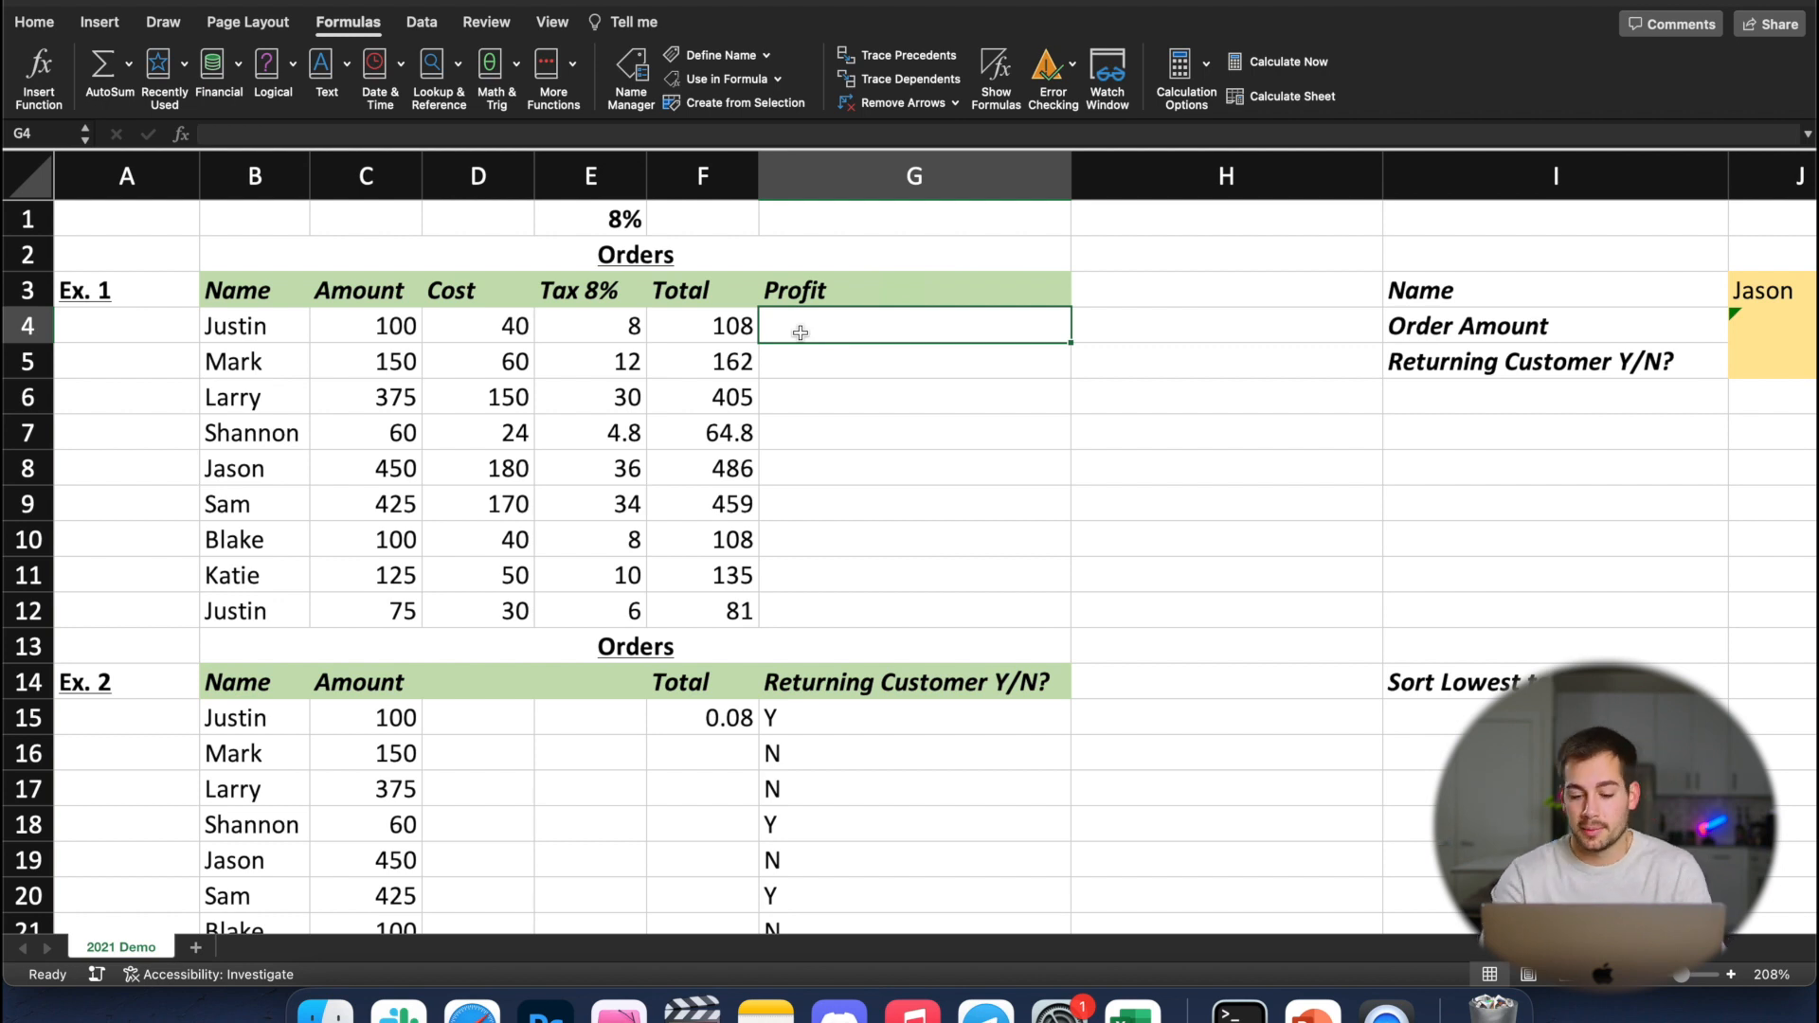
Calculate profit in G4 with =C4-D4 and fill the formula down through G12
text(=)
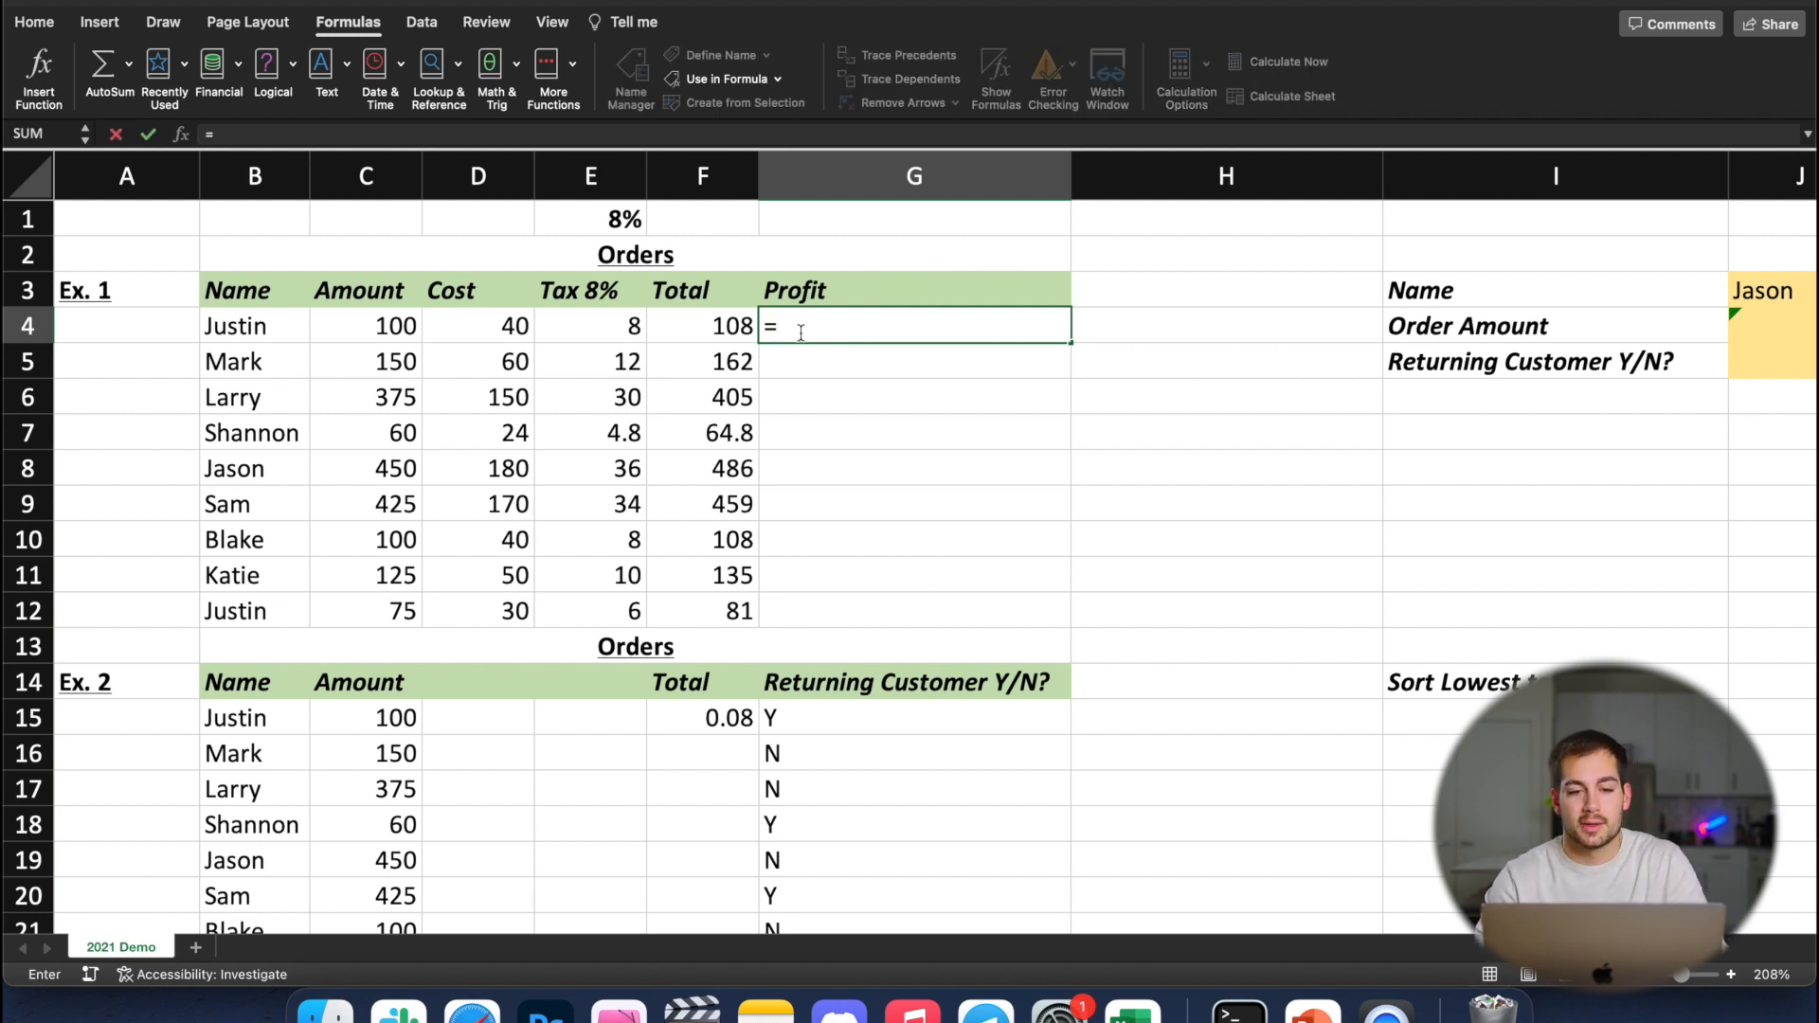
click(382, 328)
text(-)
click(471, 334)
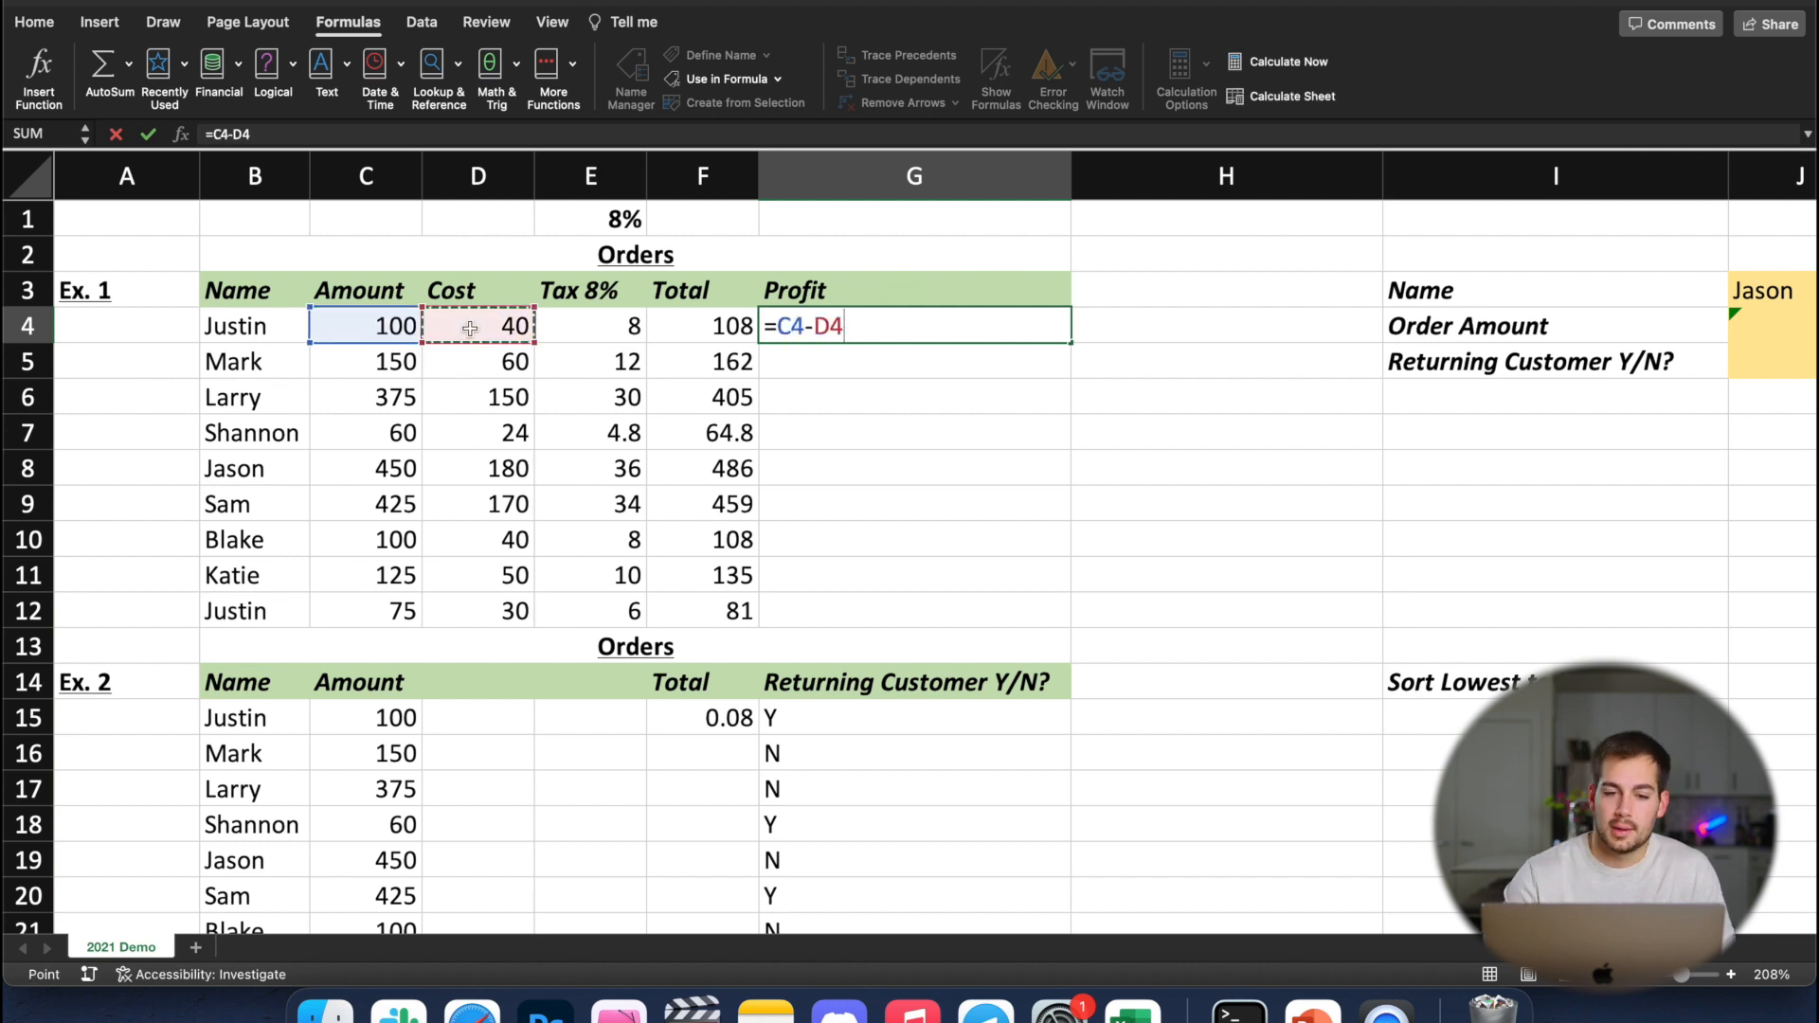
key(Return)
click(879, 336)
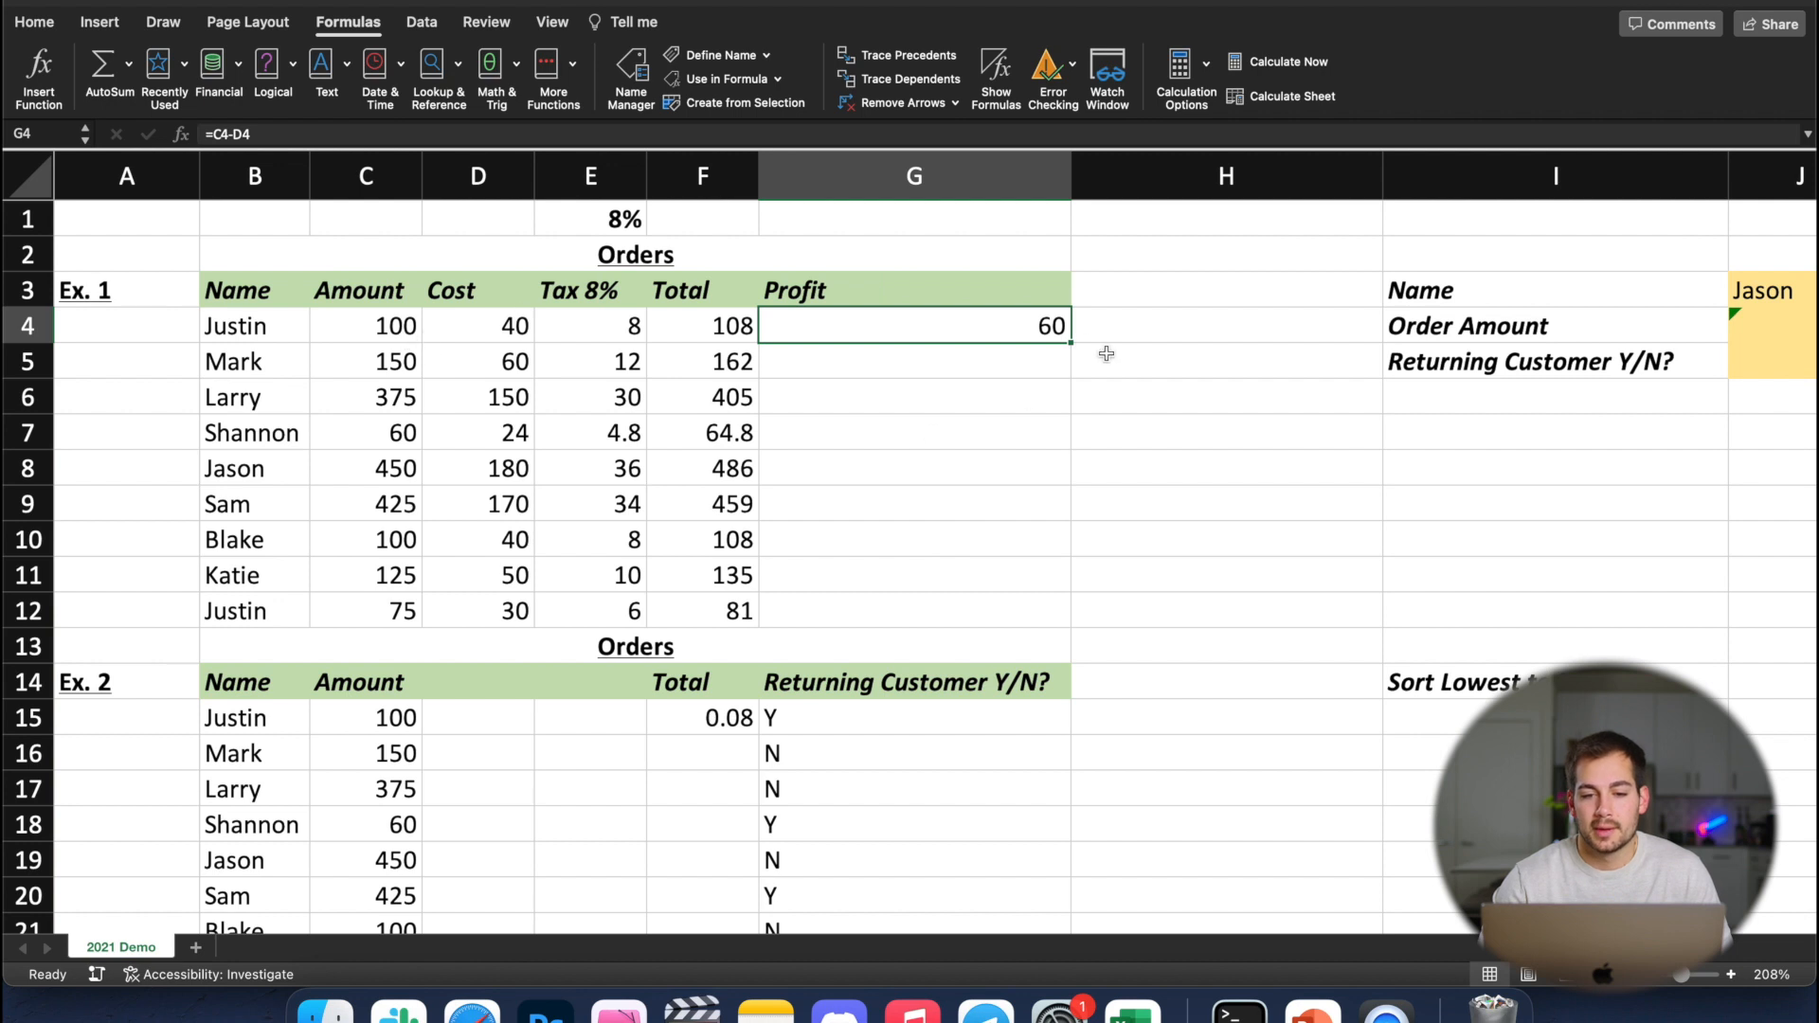
drag(1068, 343, 1051, 620)
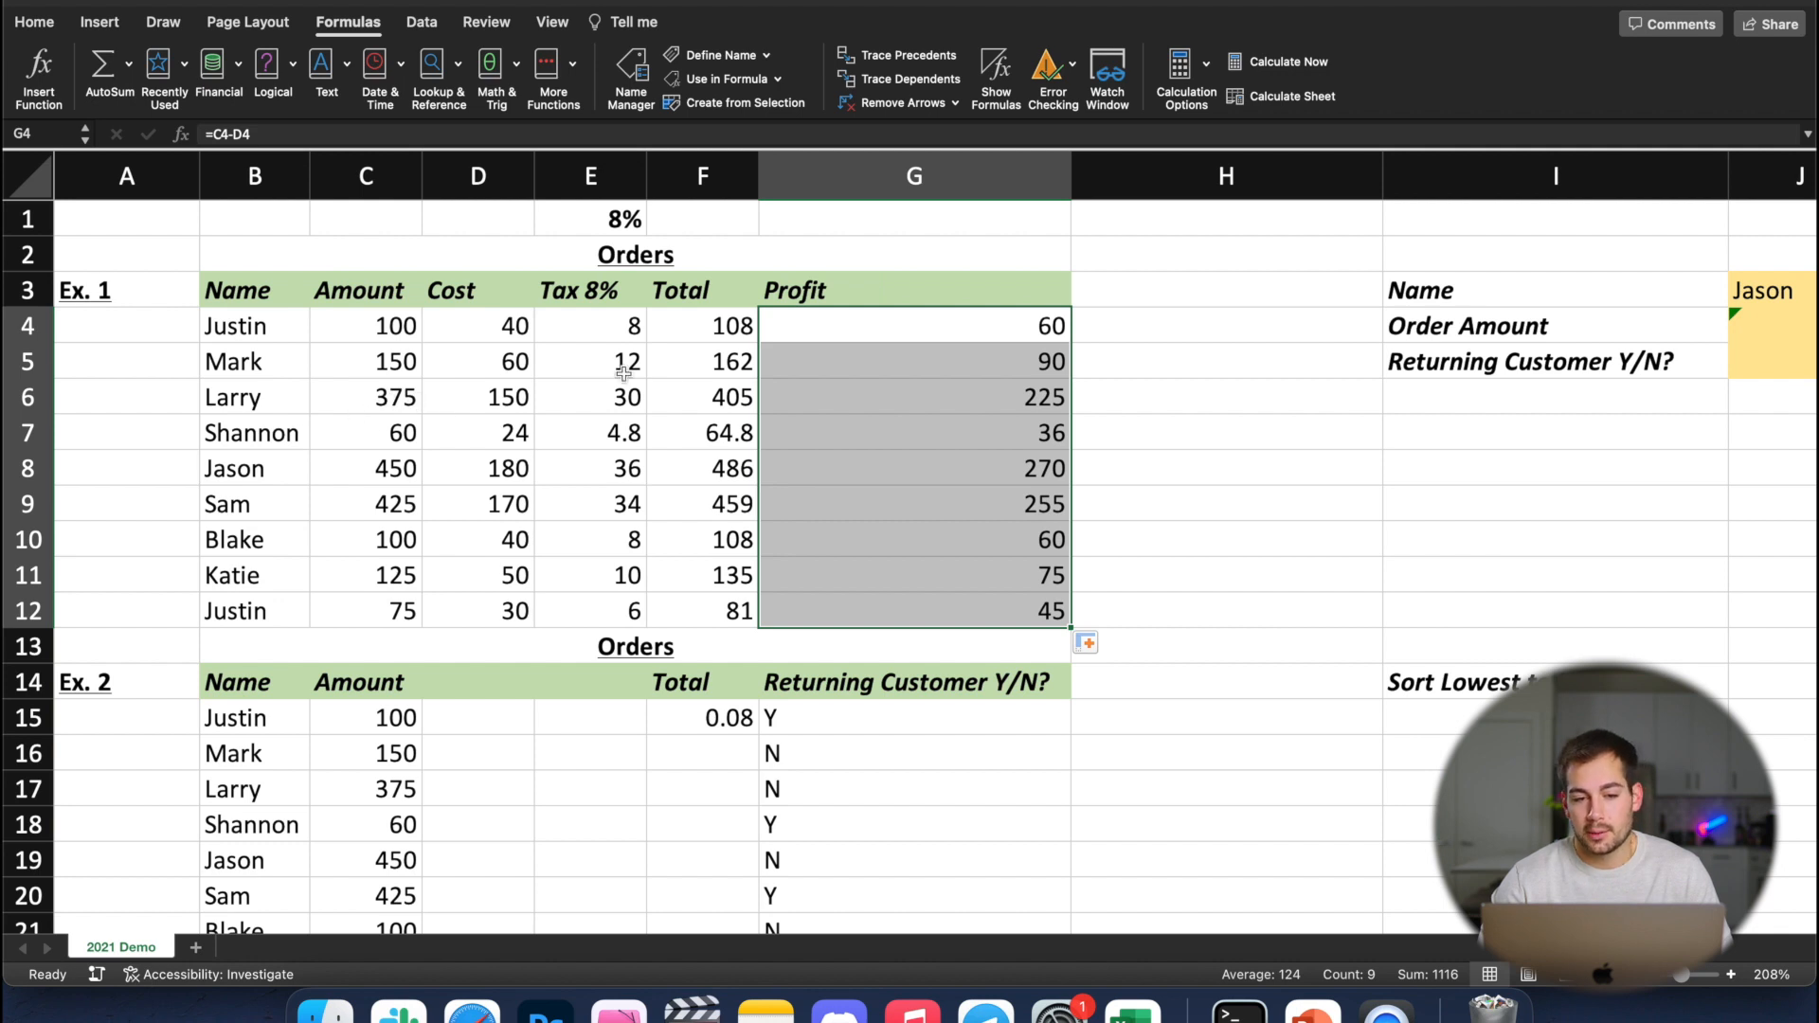
click(1010, 407)
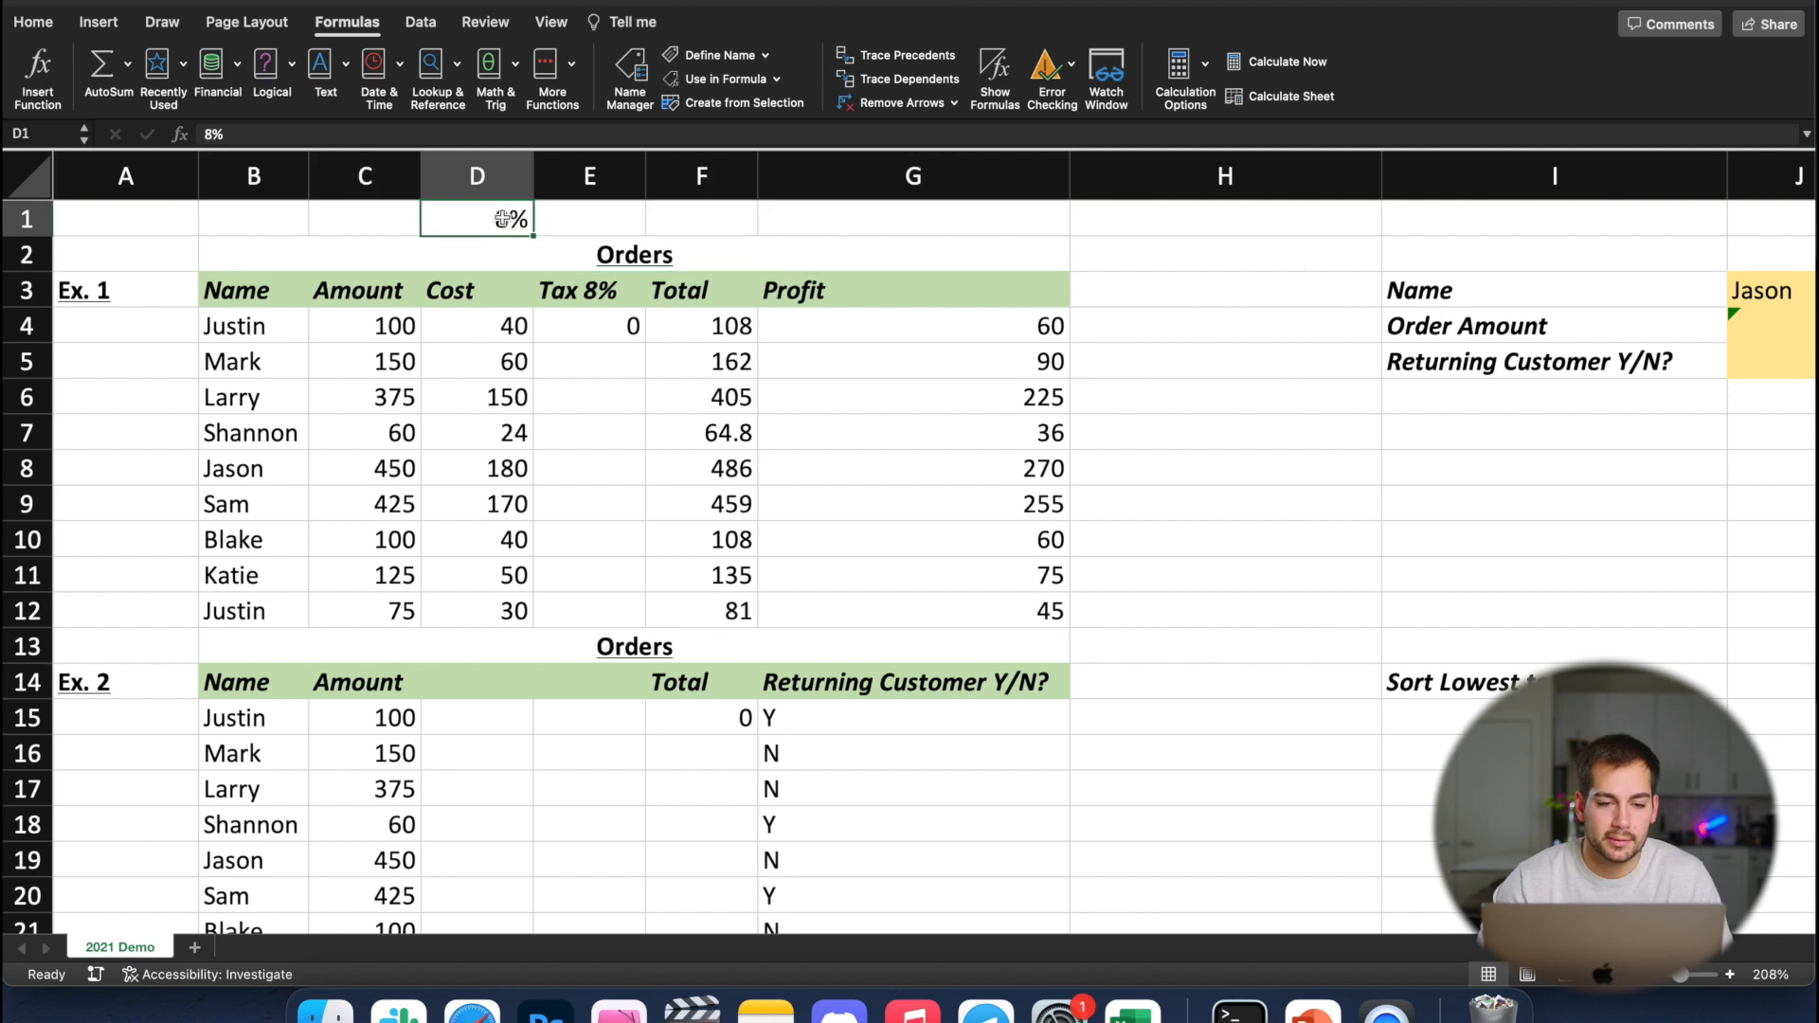
Replace the tax formula in E4 with =C4*D1
click(606, 326)
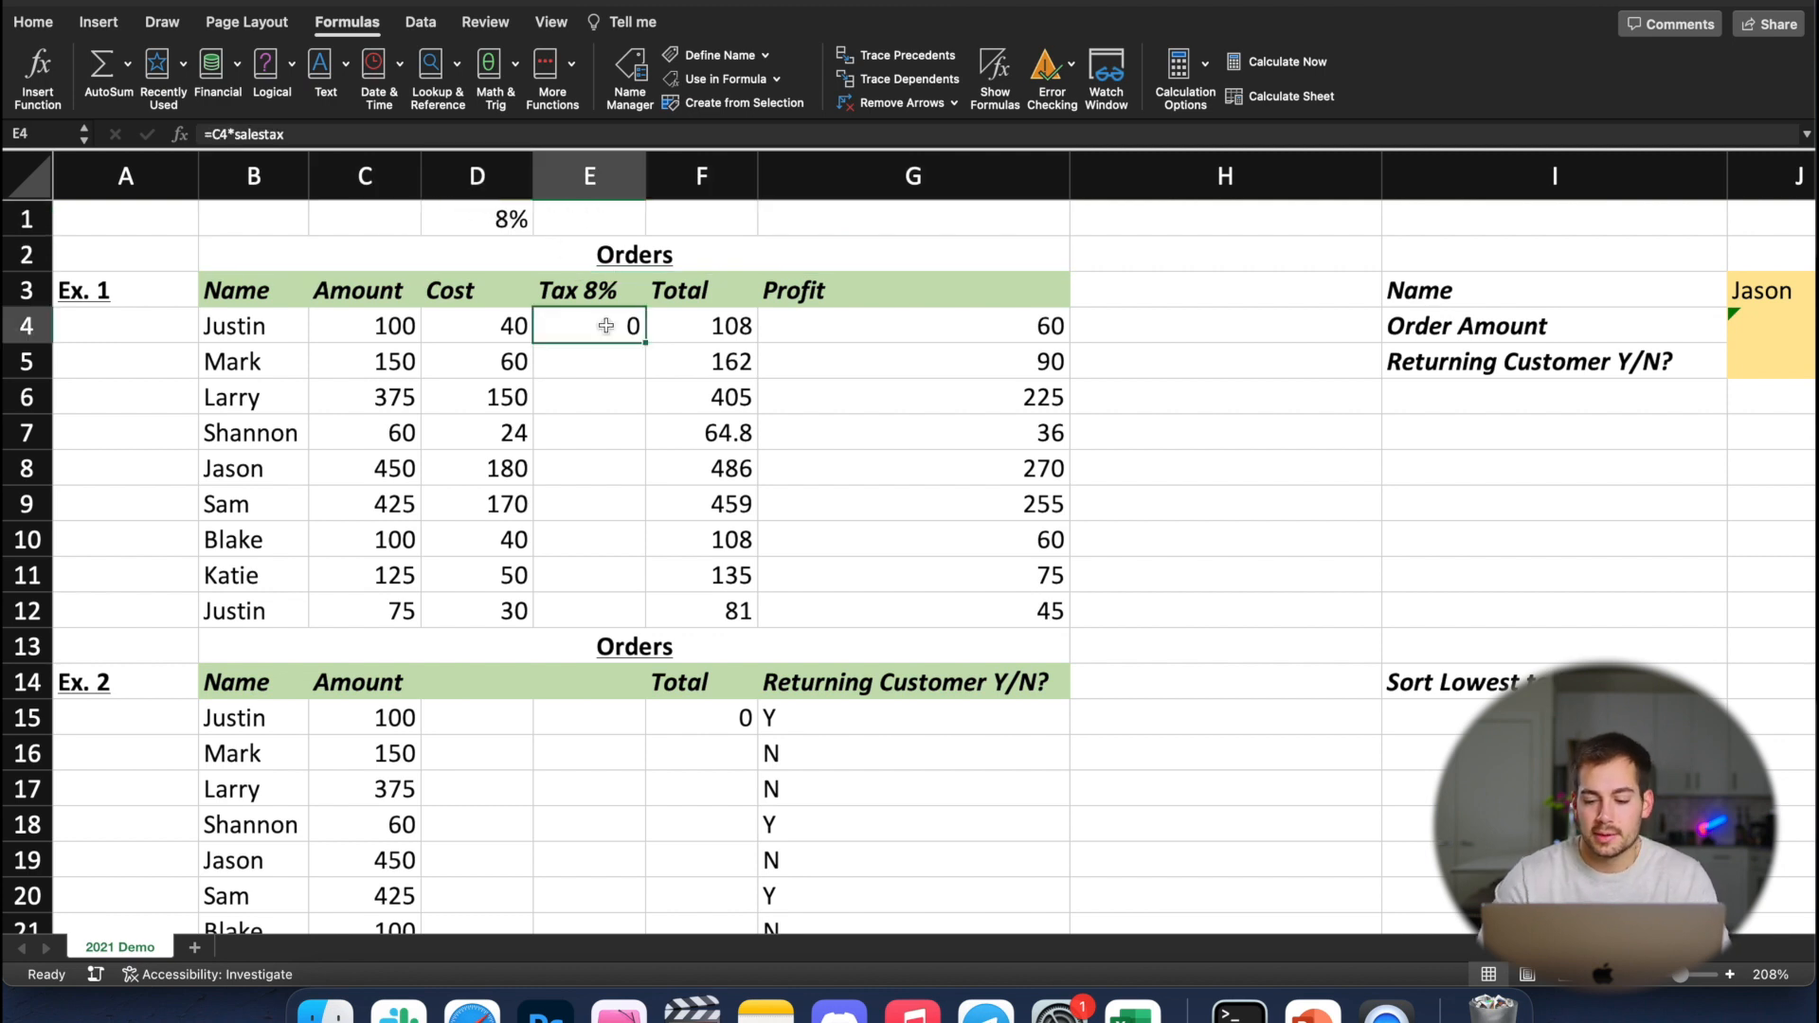
text(=)
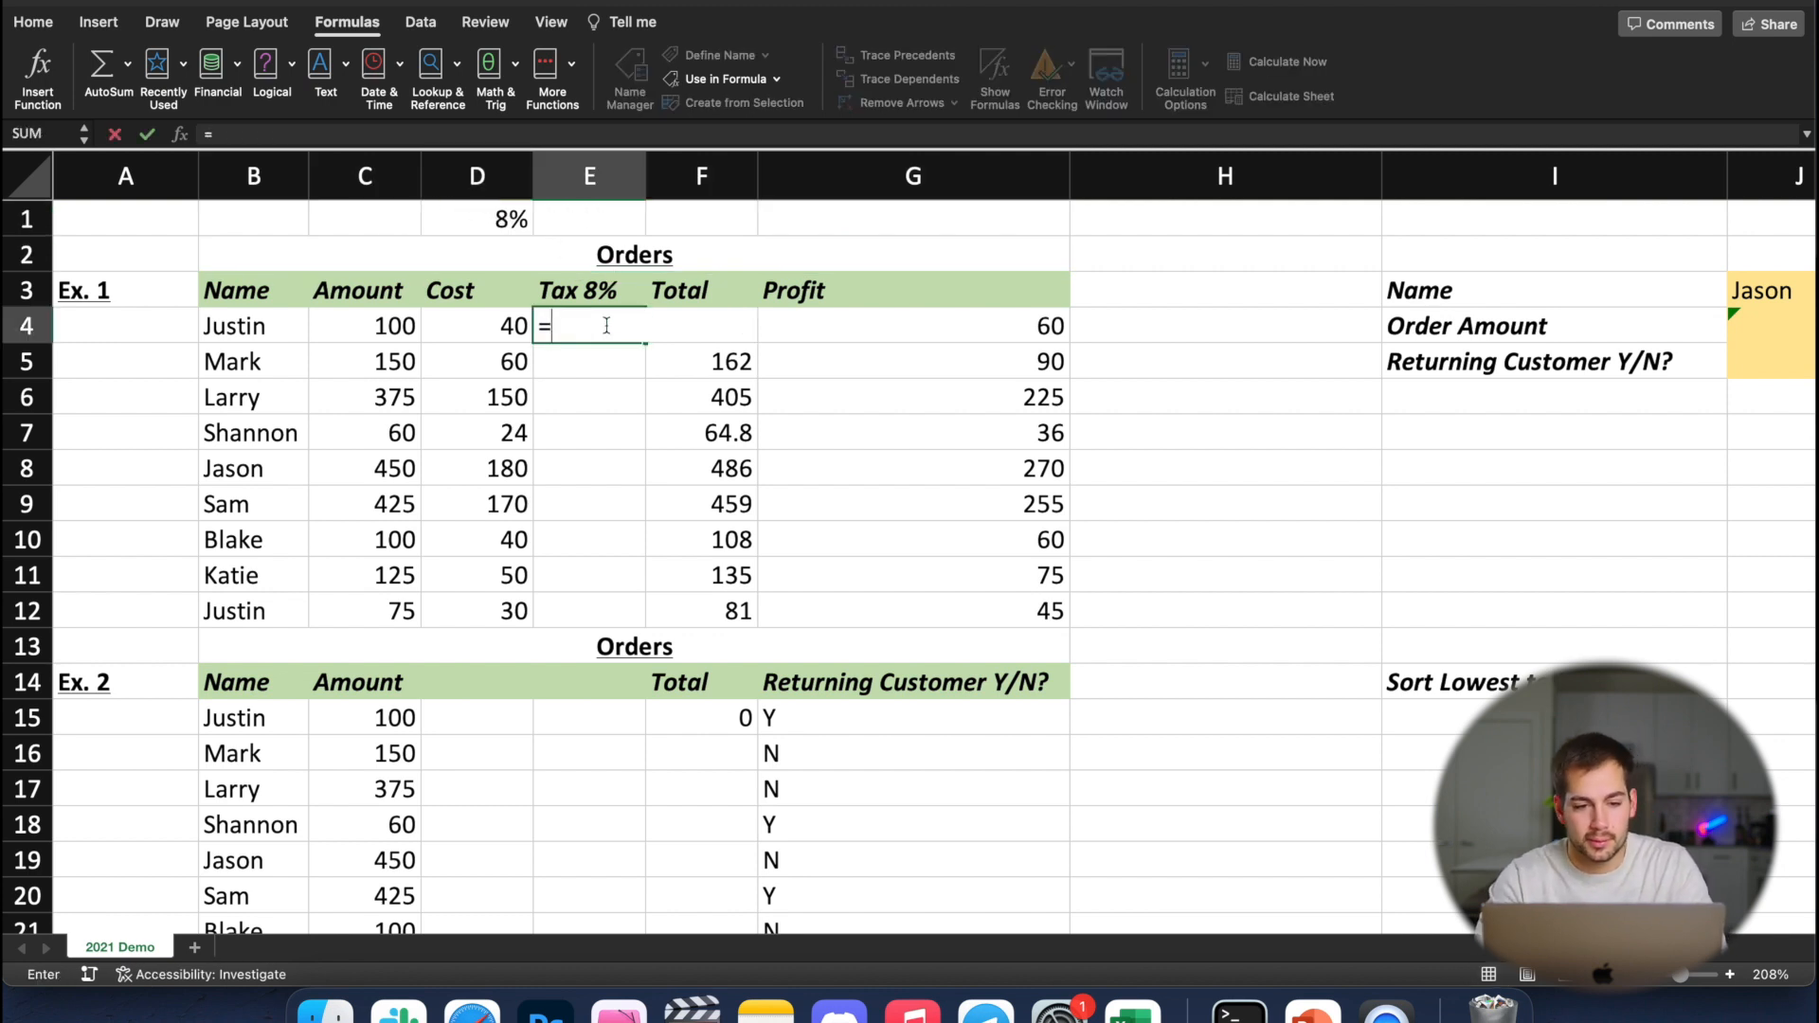
text(100)
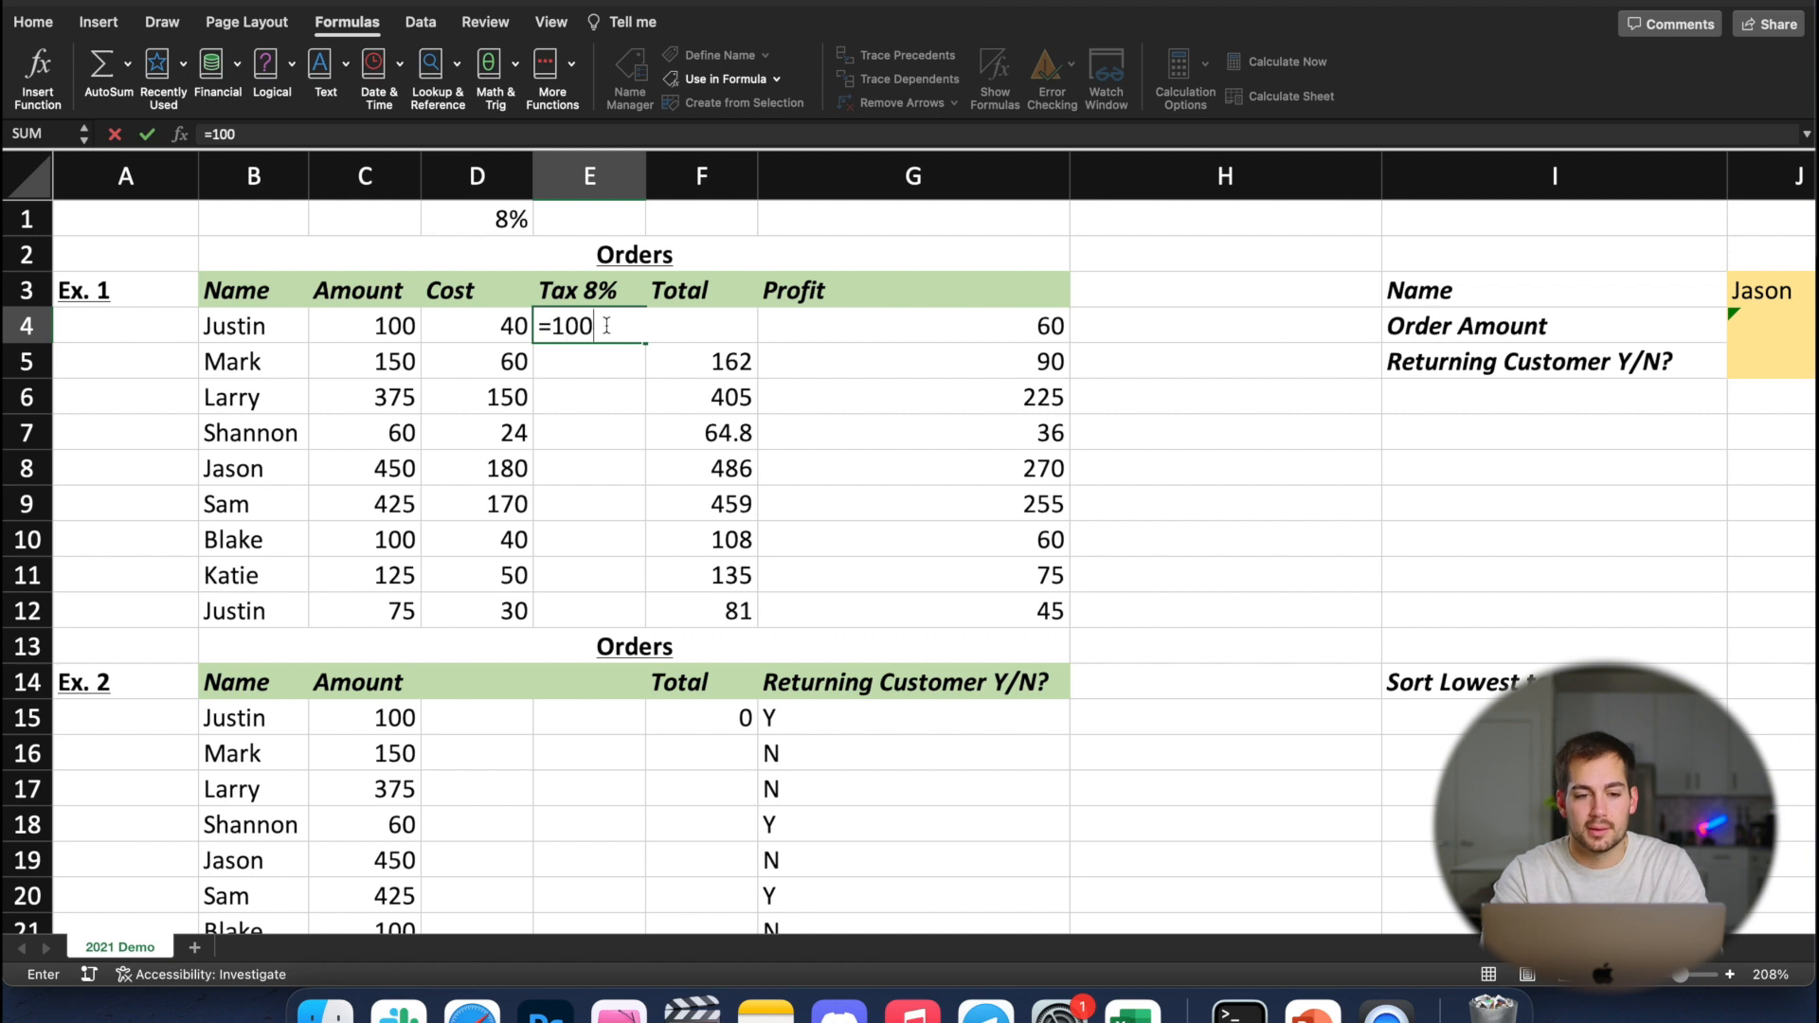
key(BackSpace)
key(BackSpace)
key(BackSpace)
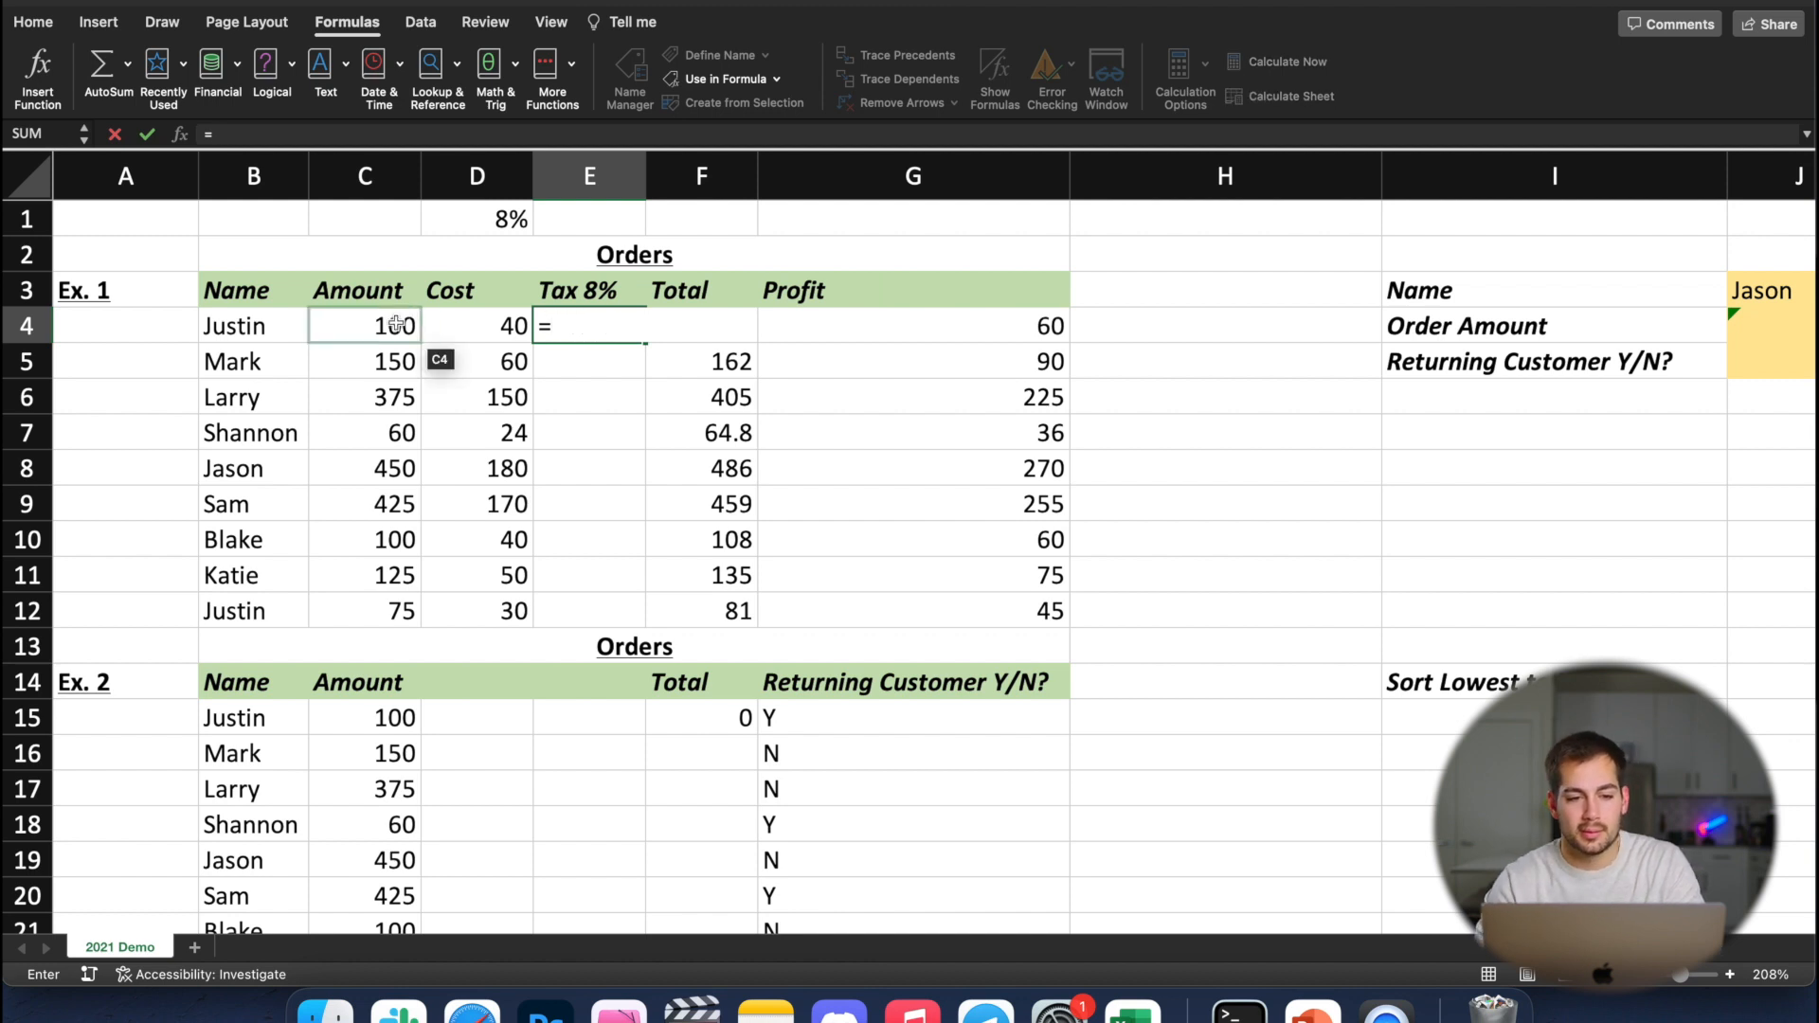
click(396, 325)
text(*)
click(504, 218)
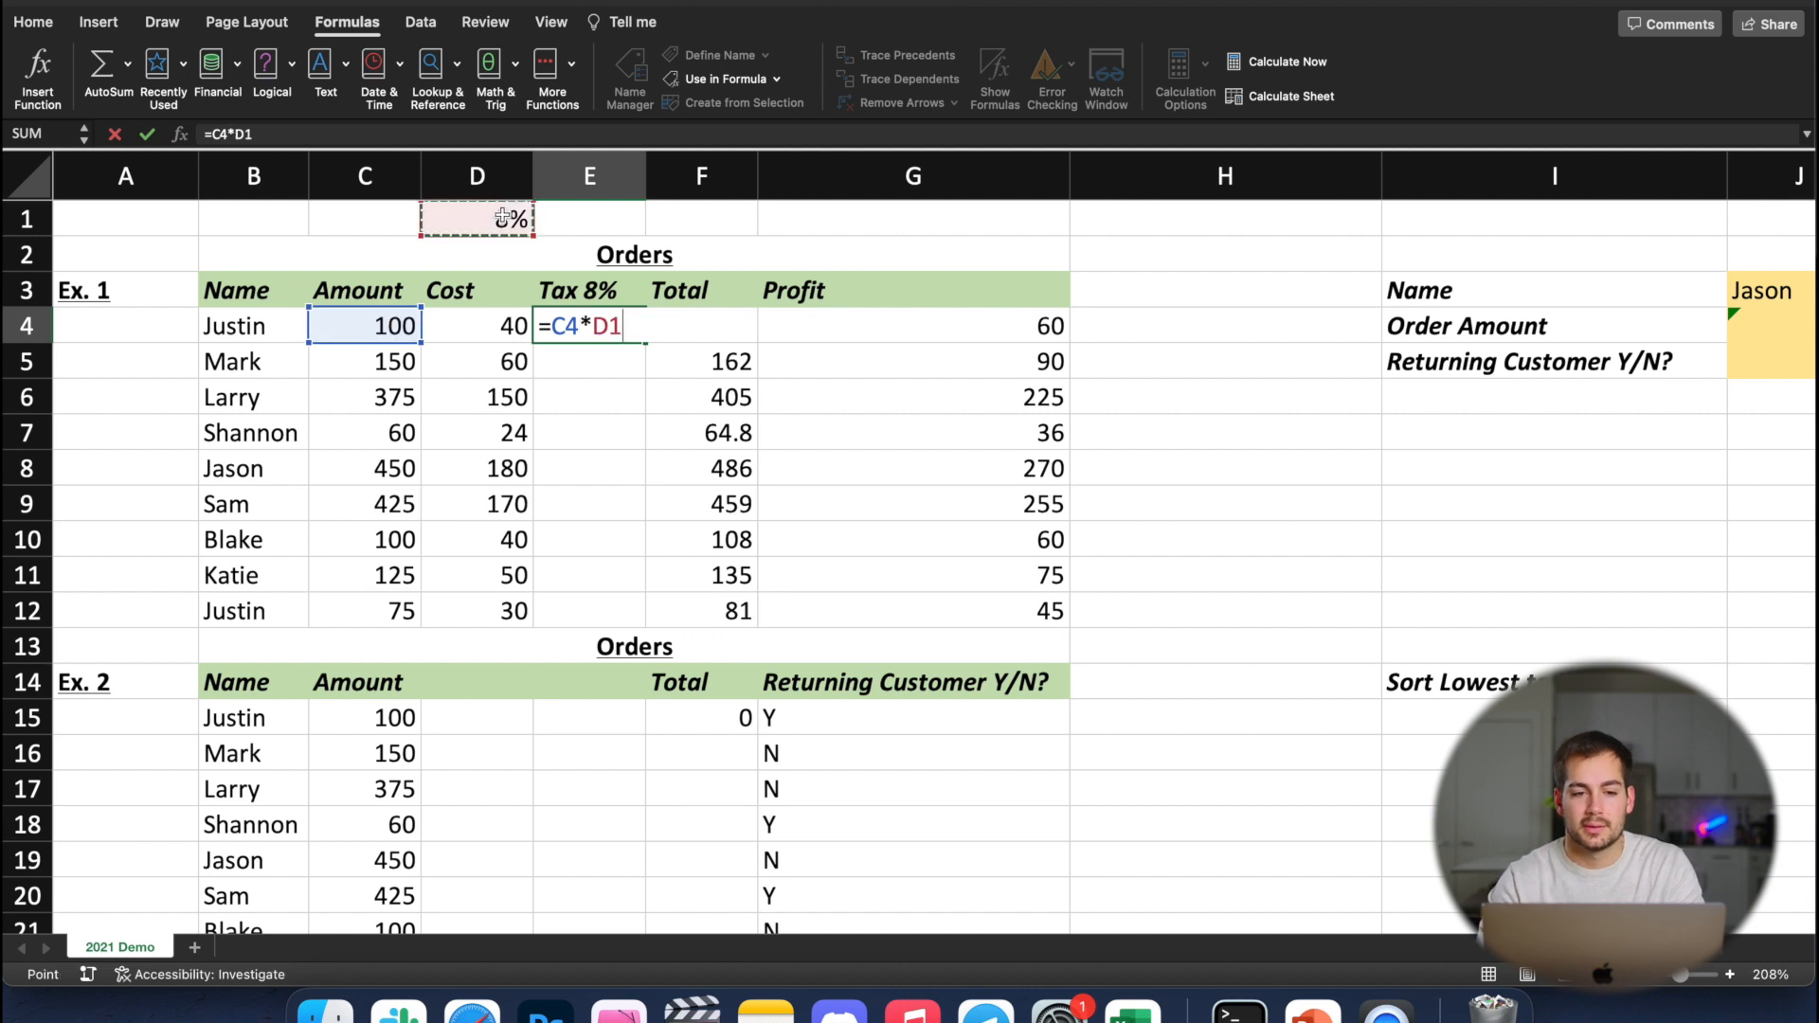
key(Return)
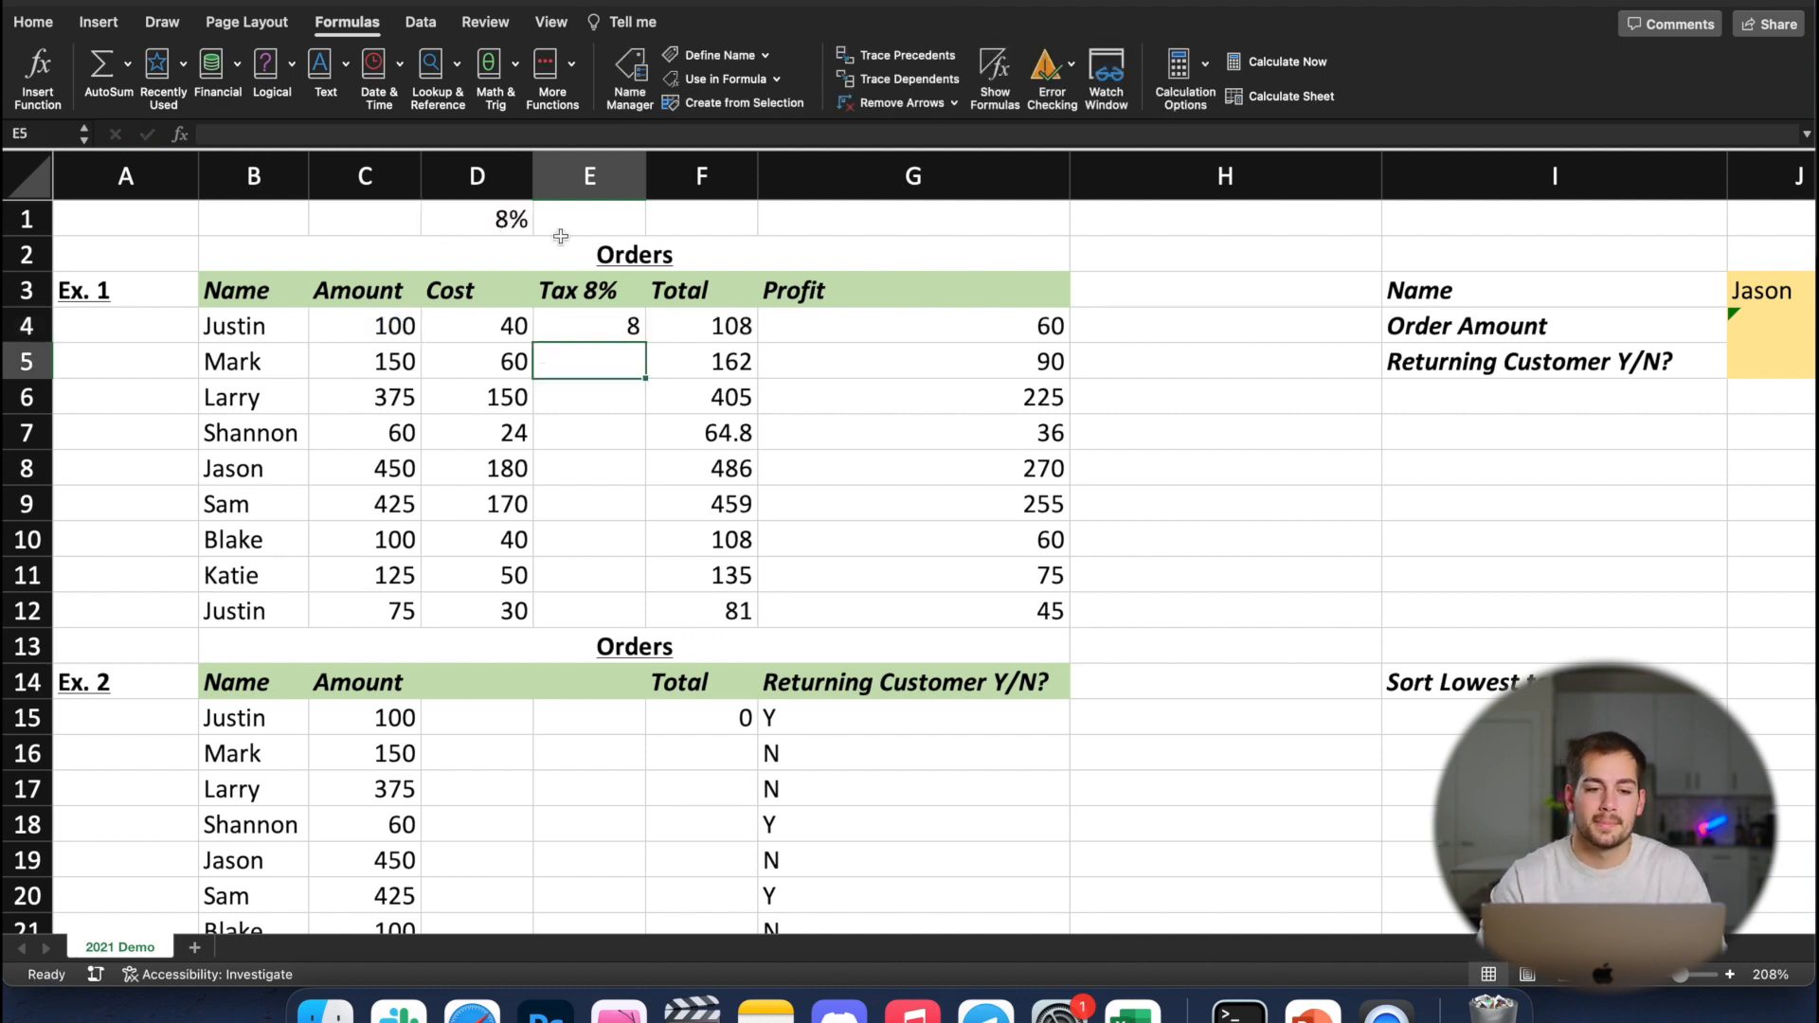
Try to fill the E4 tax formula down through E12, and undo the fill
click(620, 328)
drag(645, 342, 641, 617)
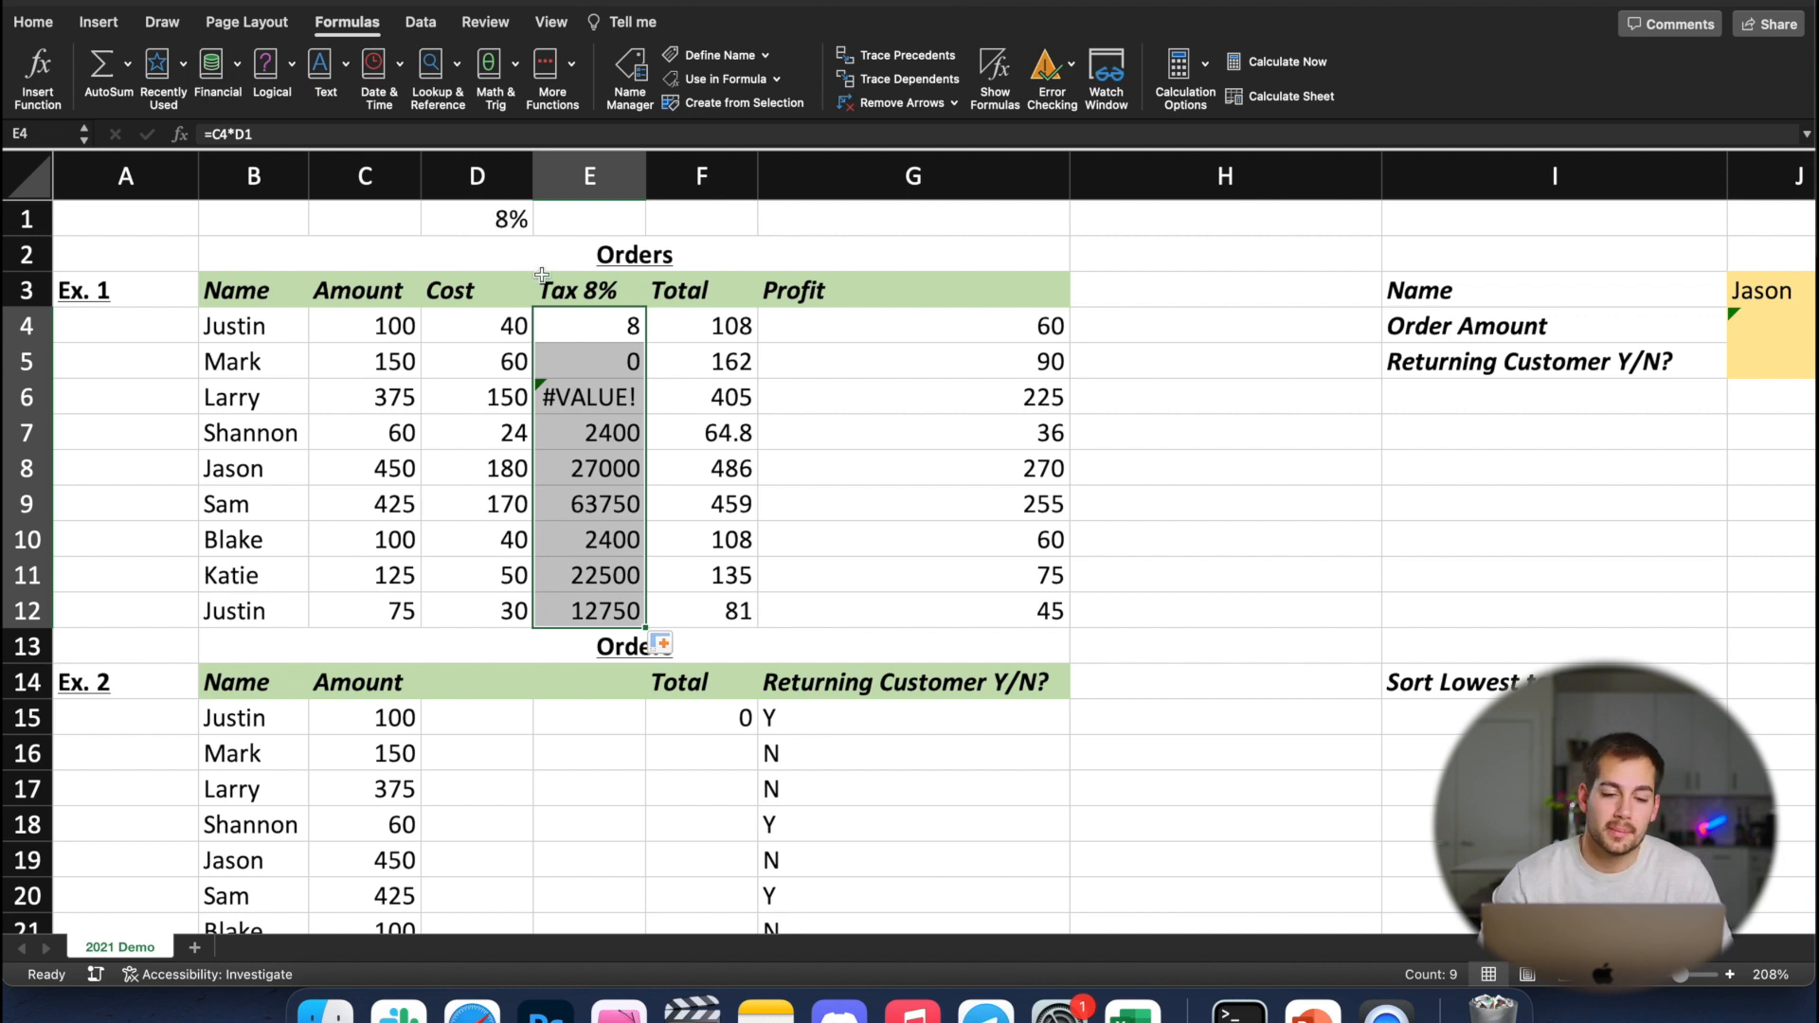
key(super+z)
click(616, 363)
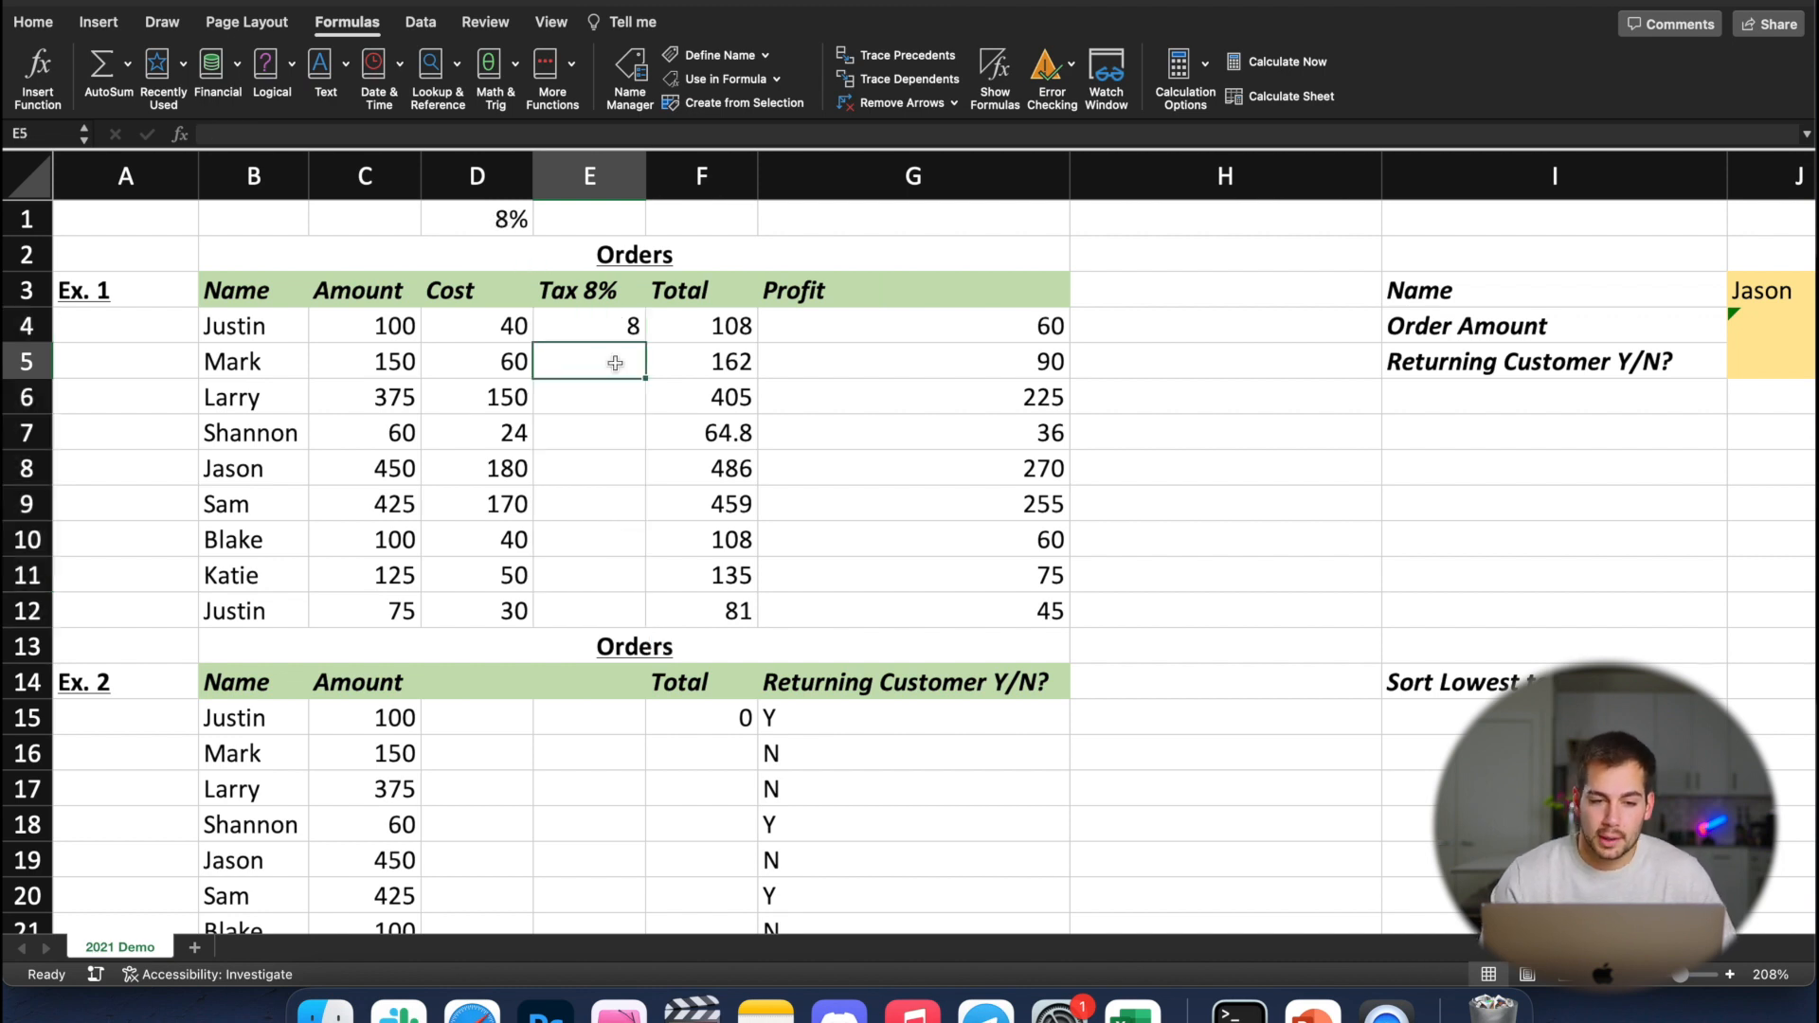
Make the tax rate reference in E4 absolute as =C4*$D$1 and fill the formula down through E12
click(608, 333)
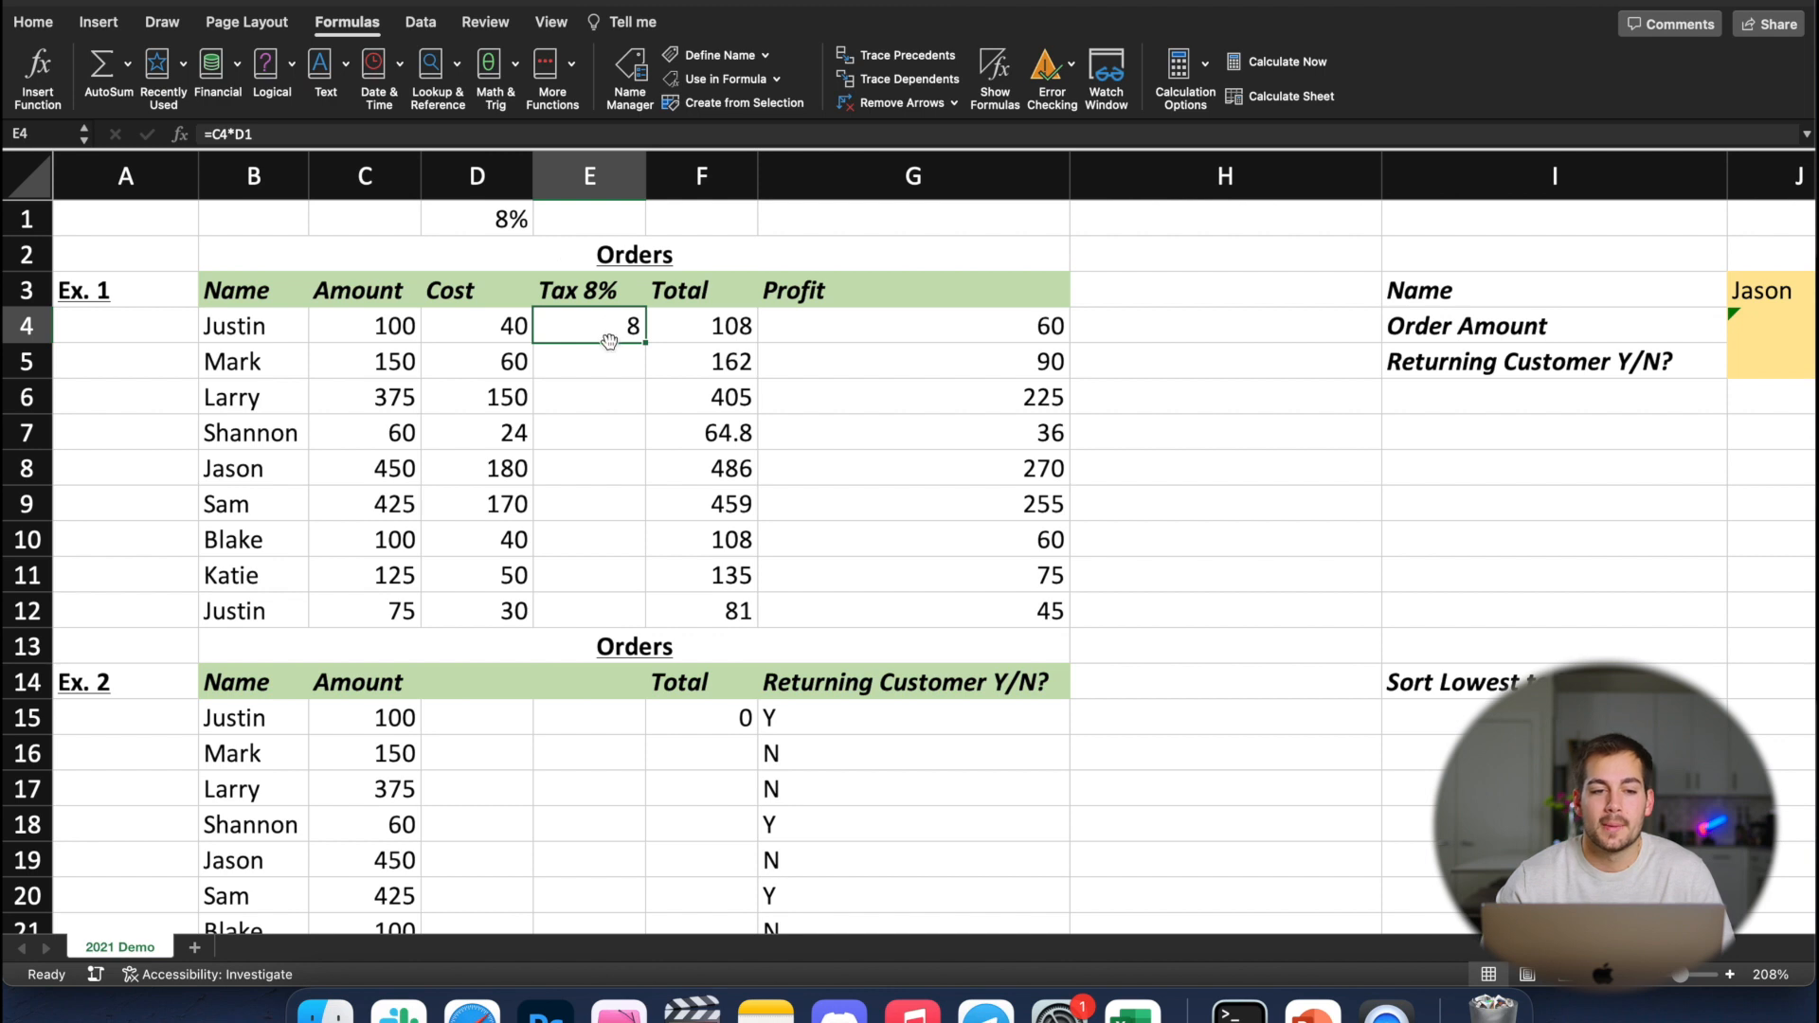
click(247, 134)
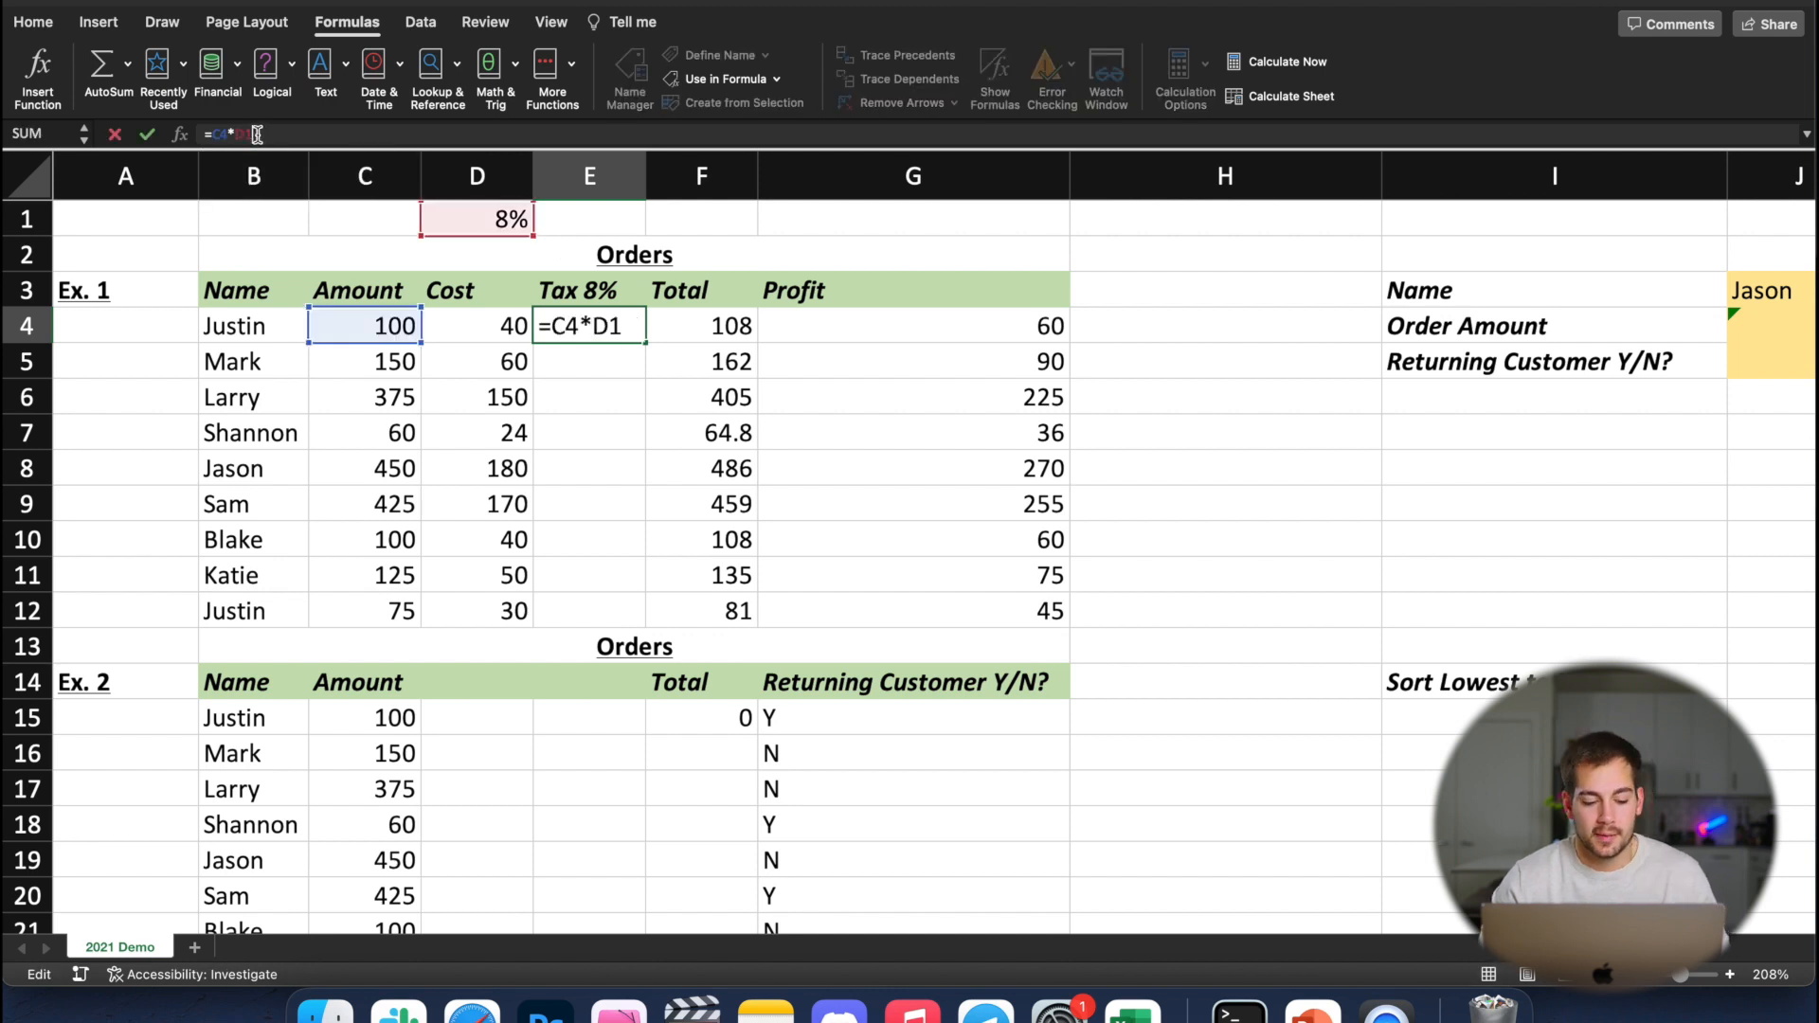
key(F4)
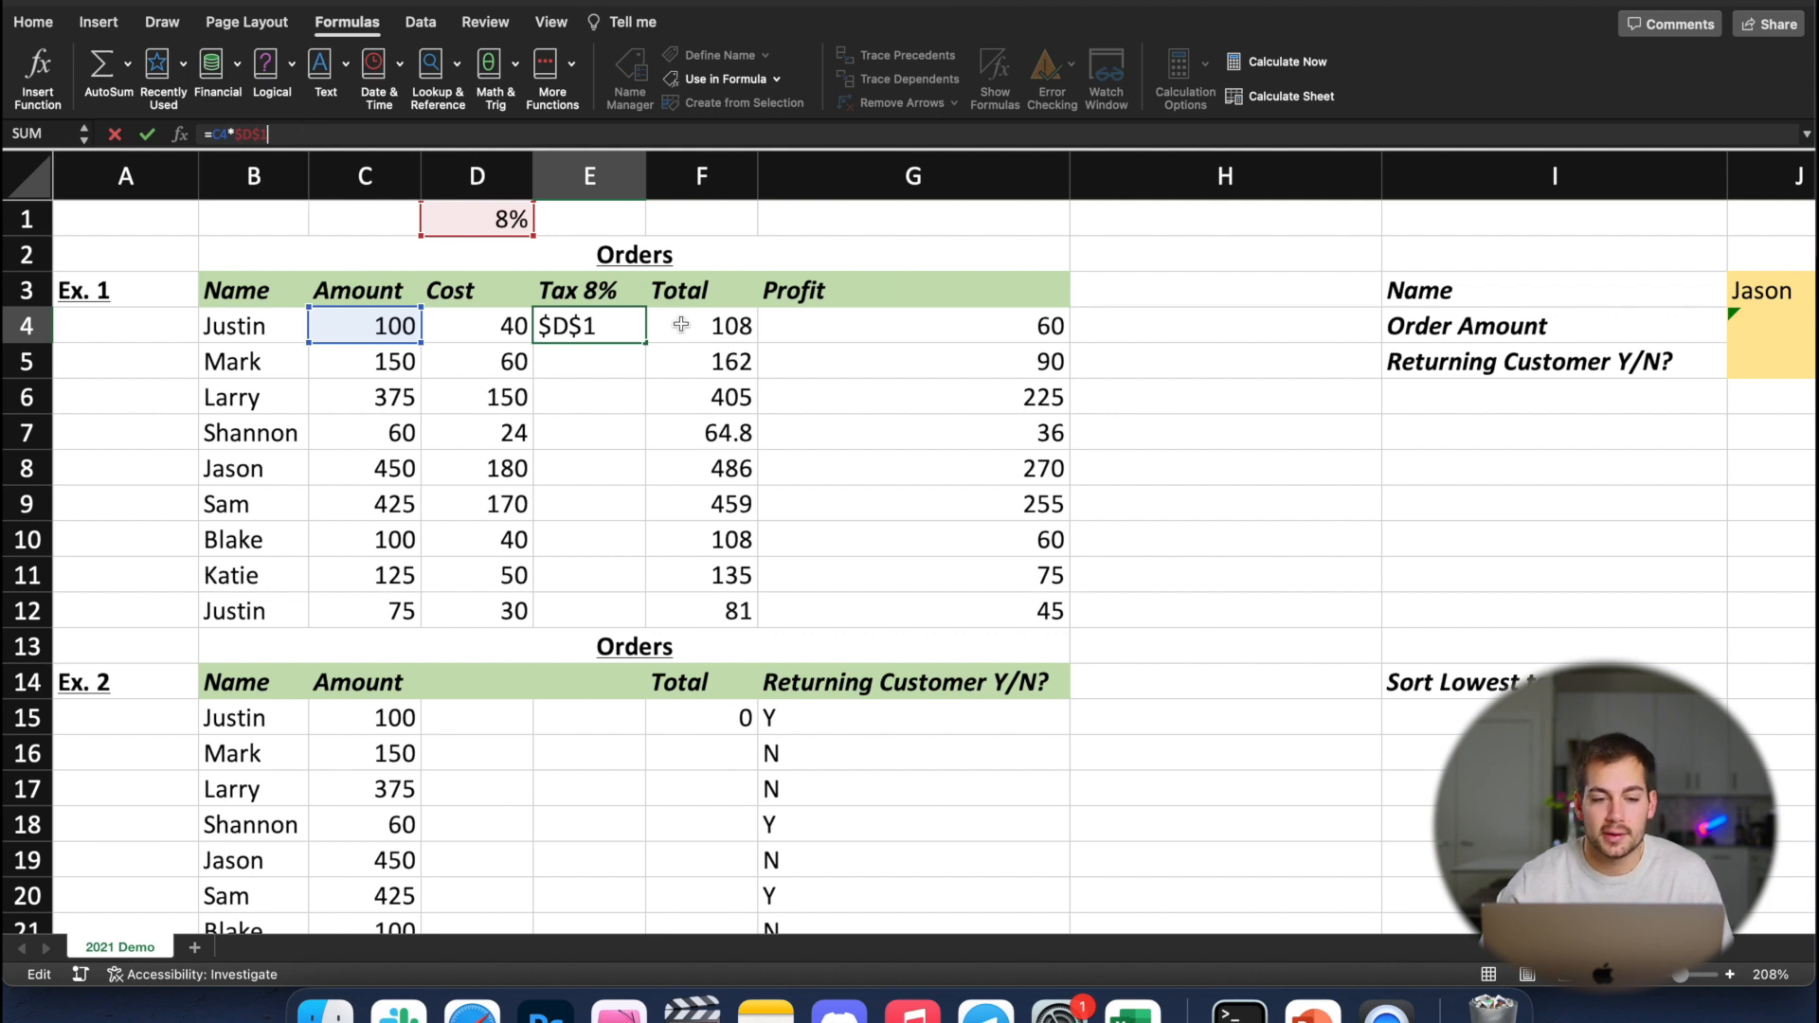
key(Return)
click(596, 329)
drag(645, 347, 634, 625)
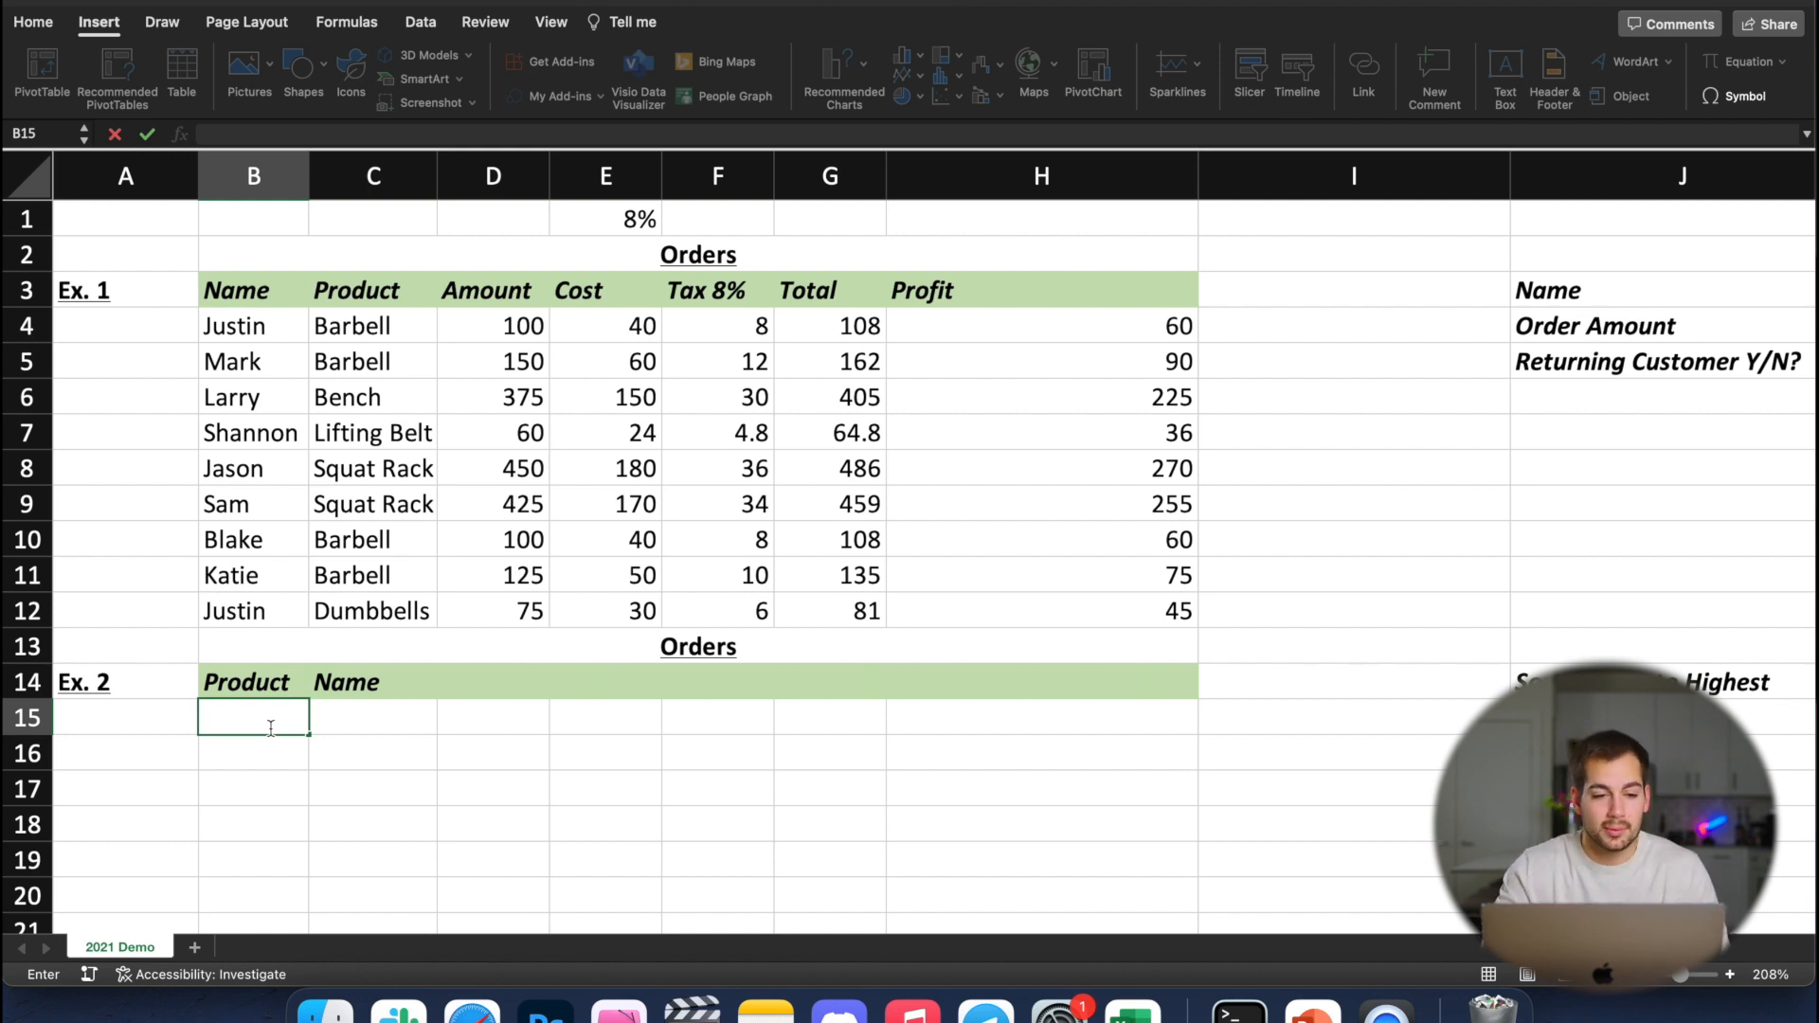
click(370, 381)
click(360, 333)
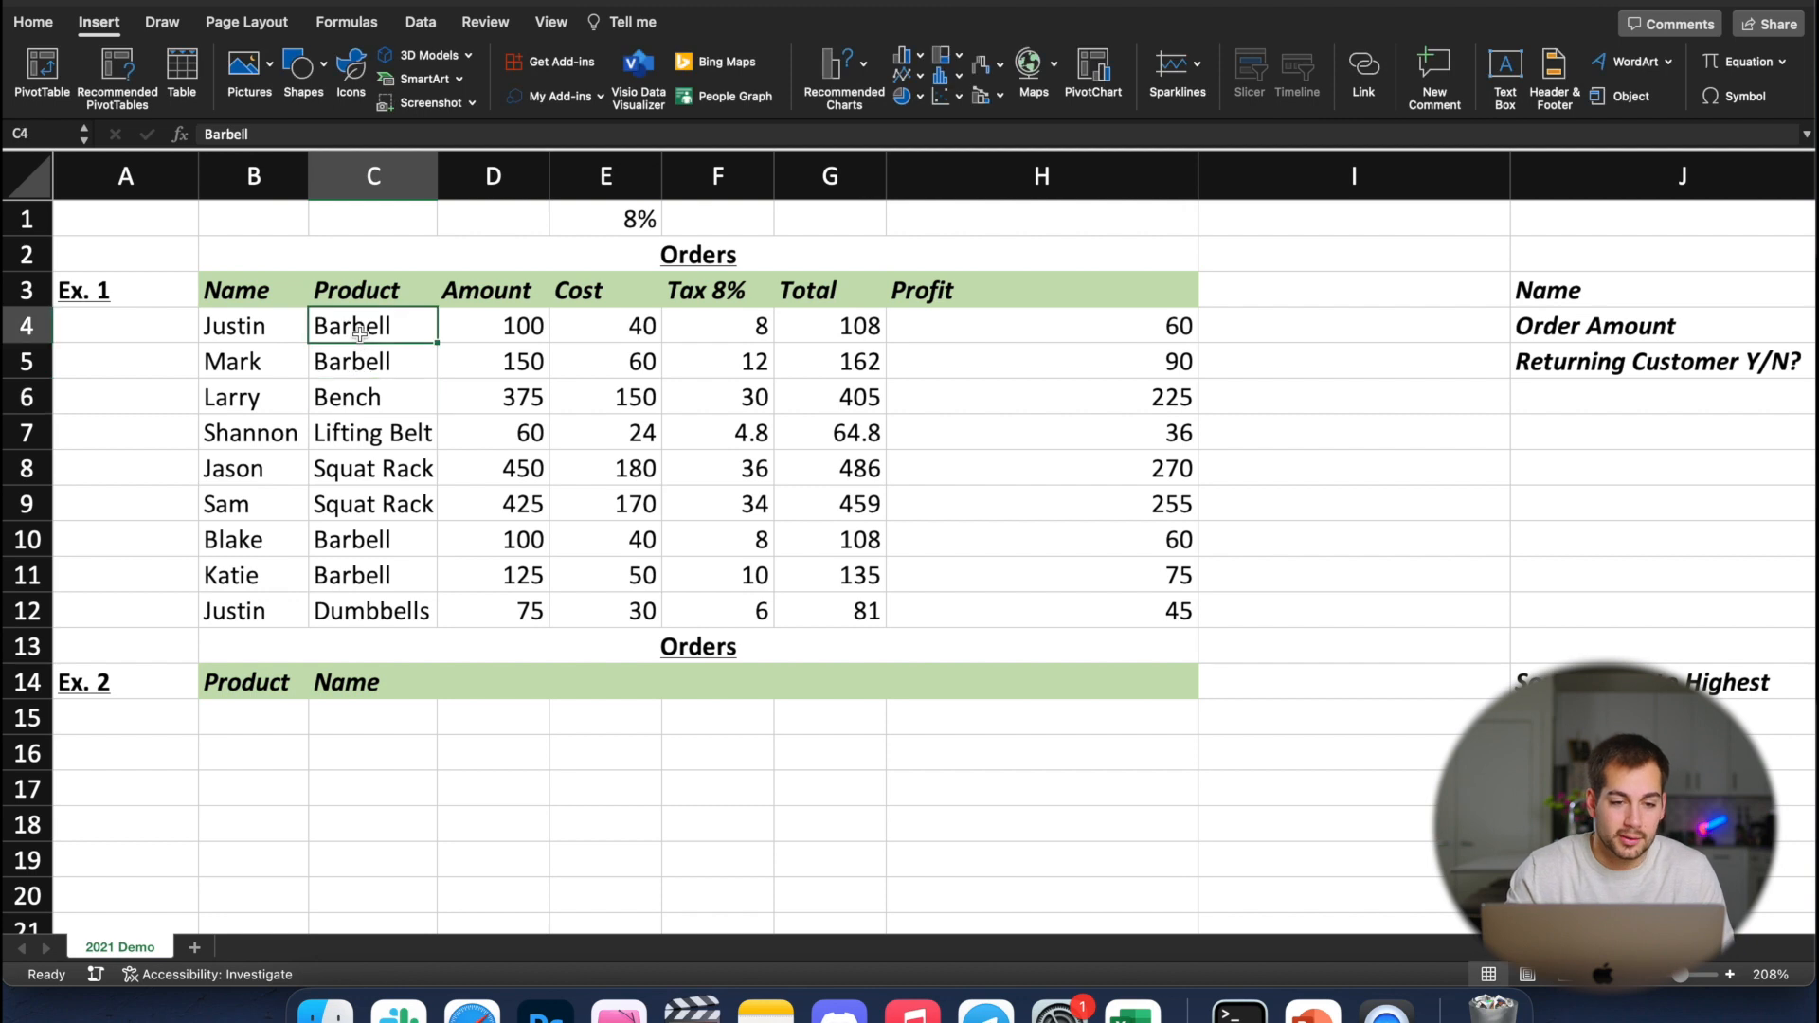
click(361, 366)
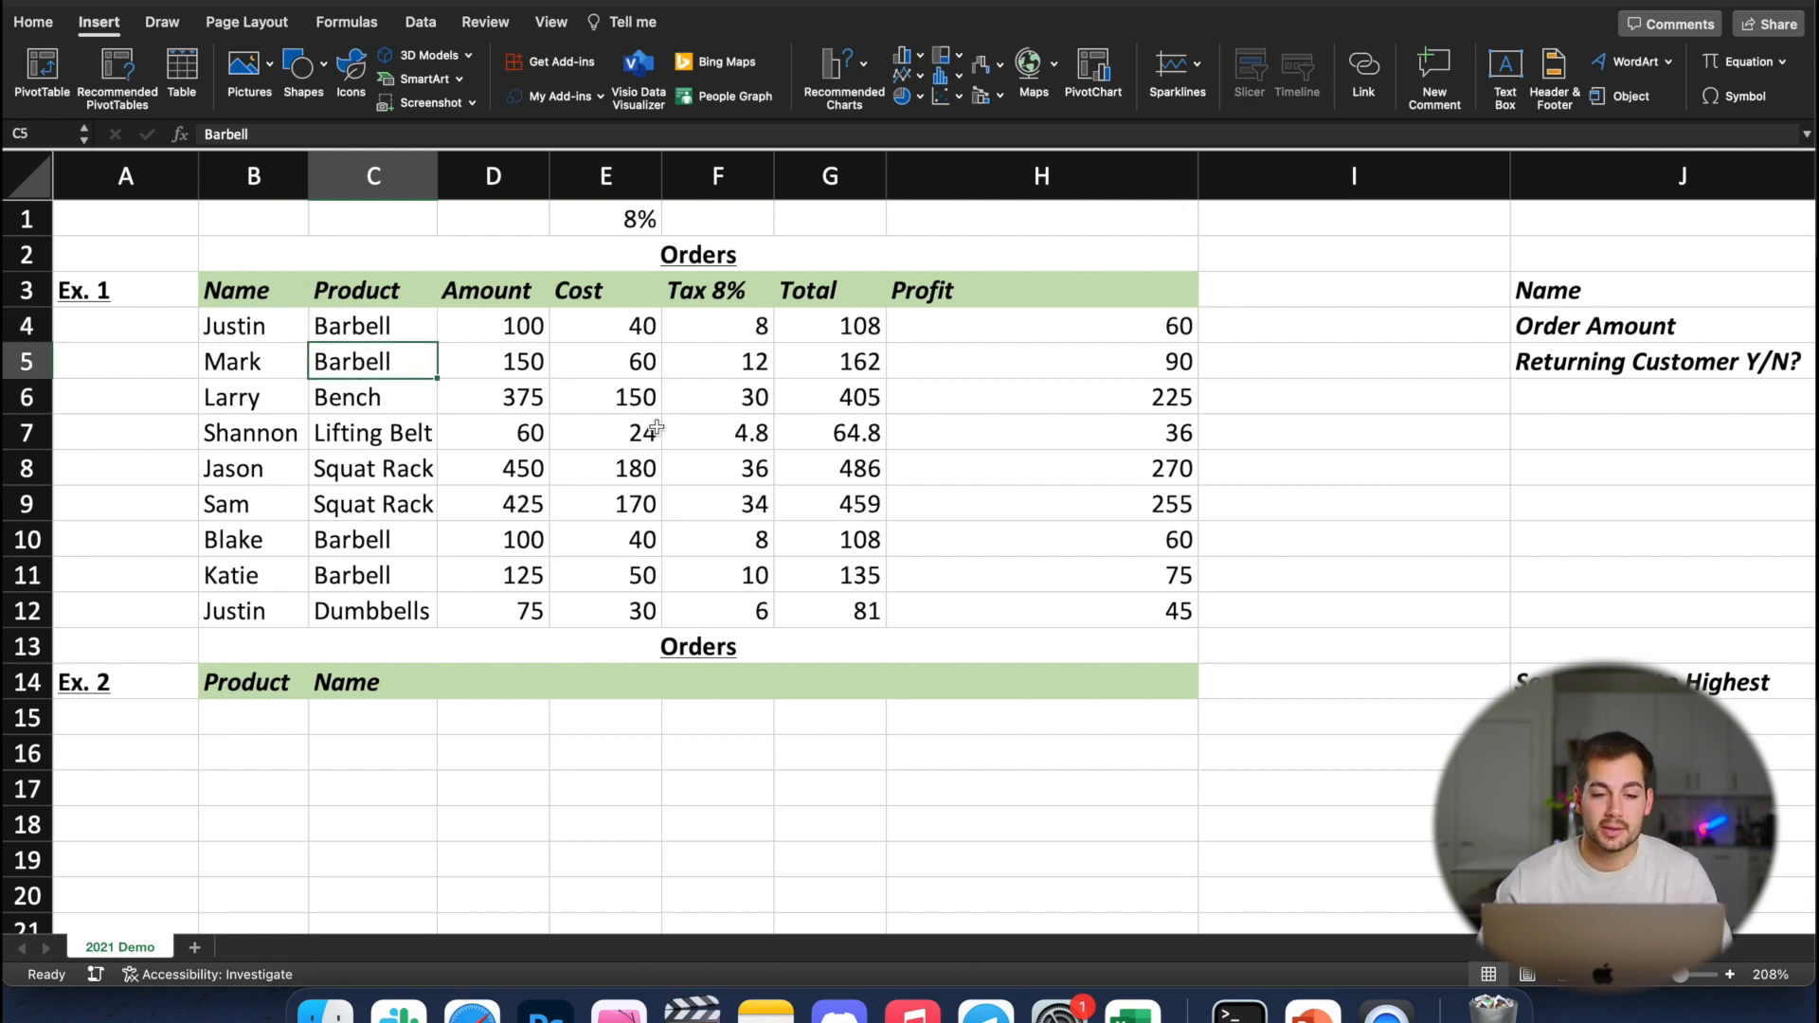
Enter an XLOOKUP formula in B15 that finds C1 in C4:C12 and returns the matching entry from B4:B12
click(241, 722)
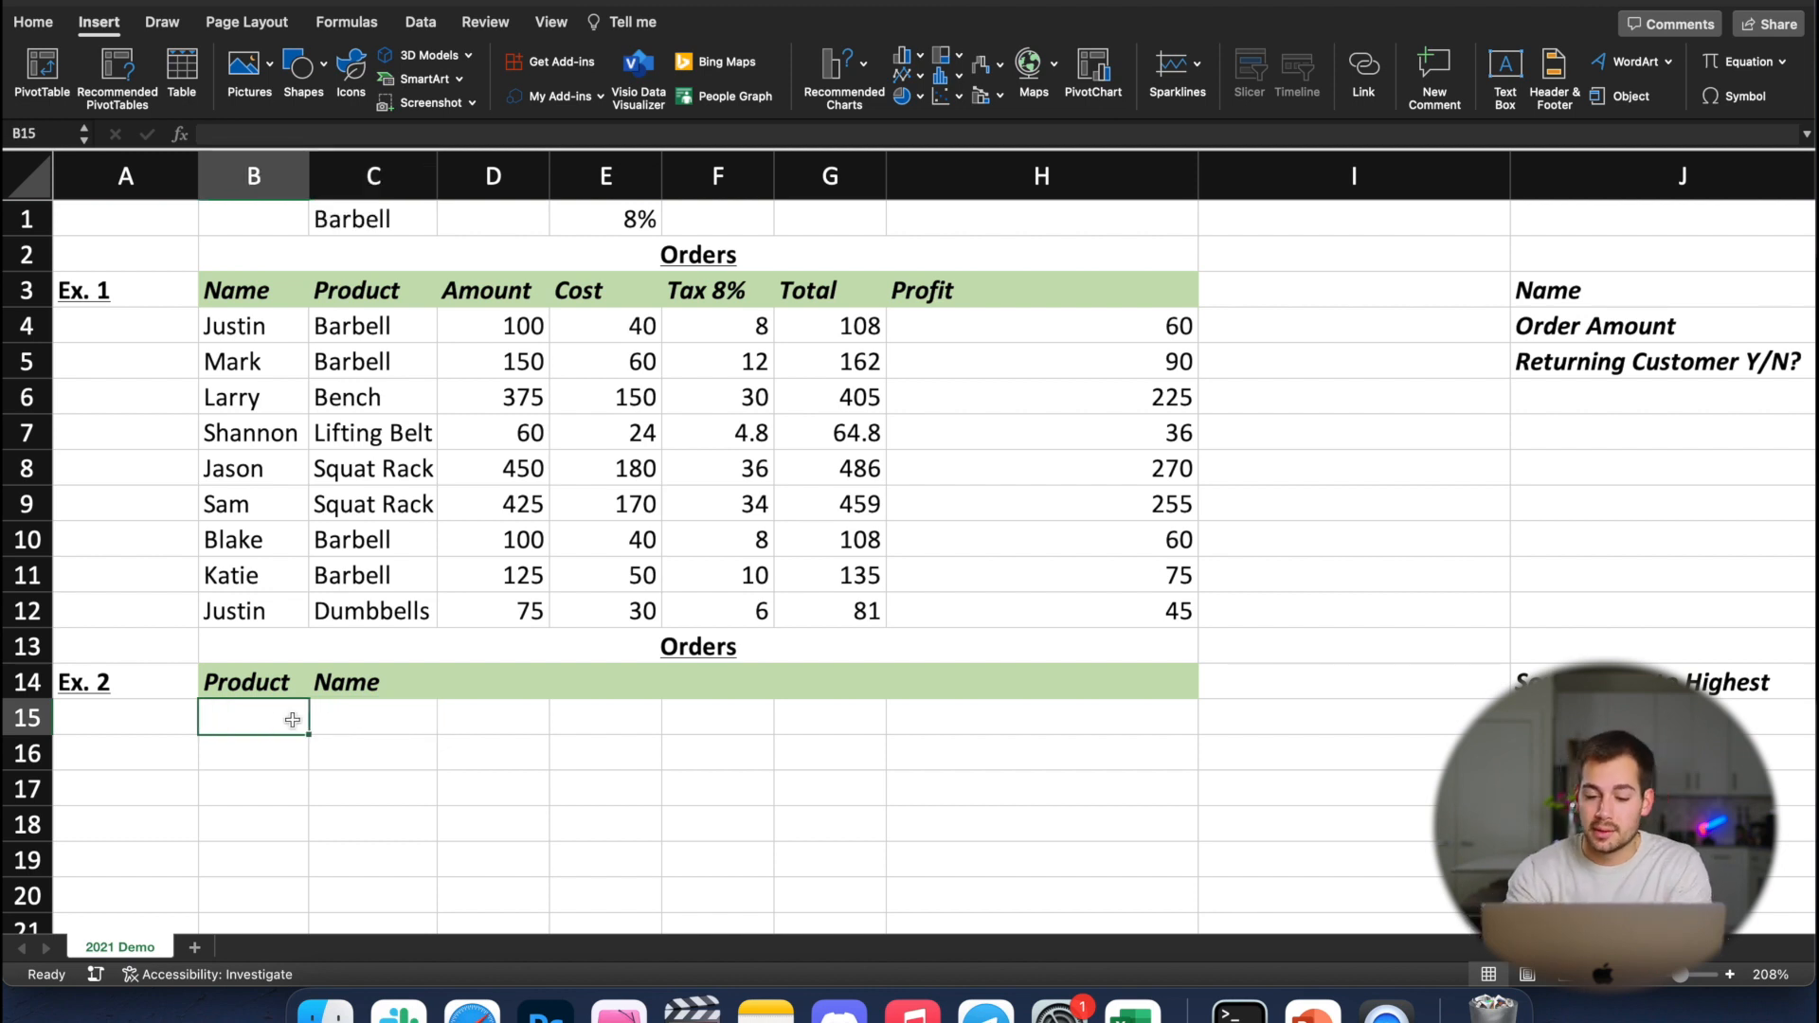
text(=)
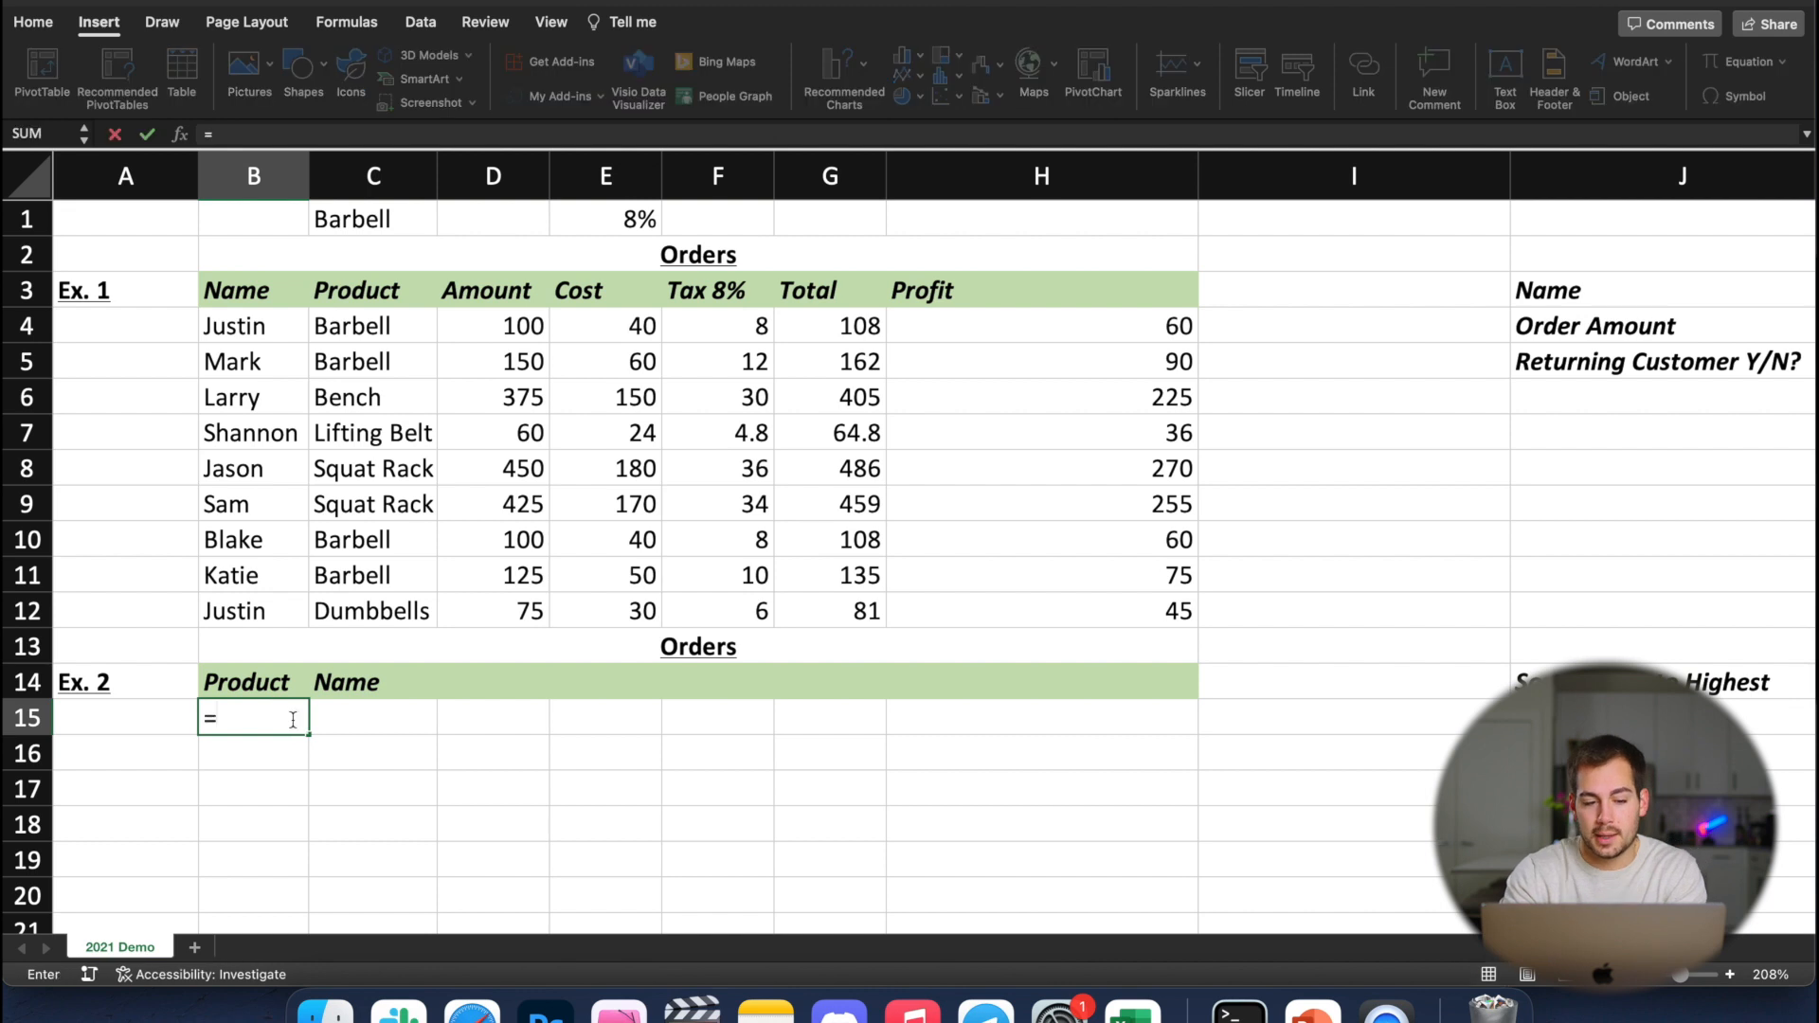
text(xloo)
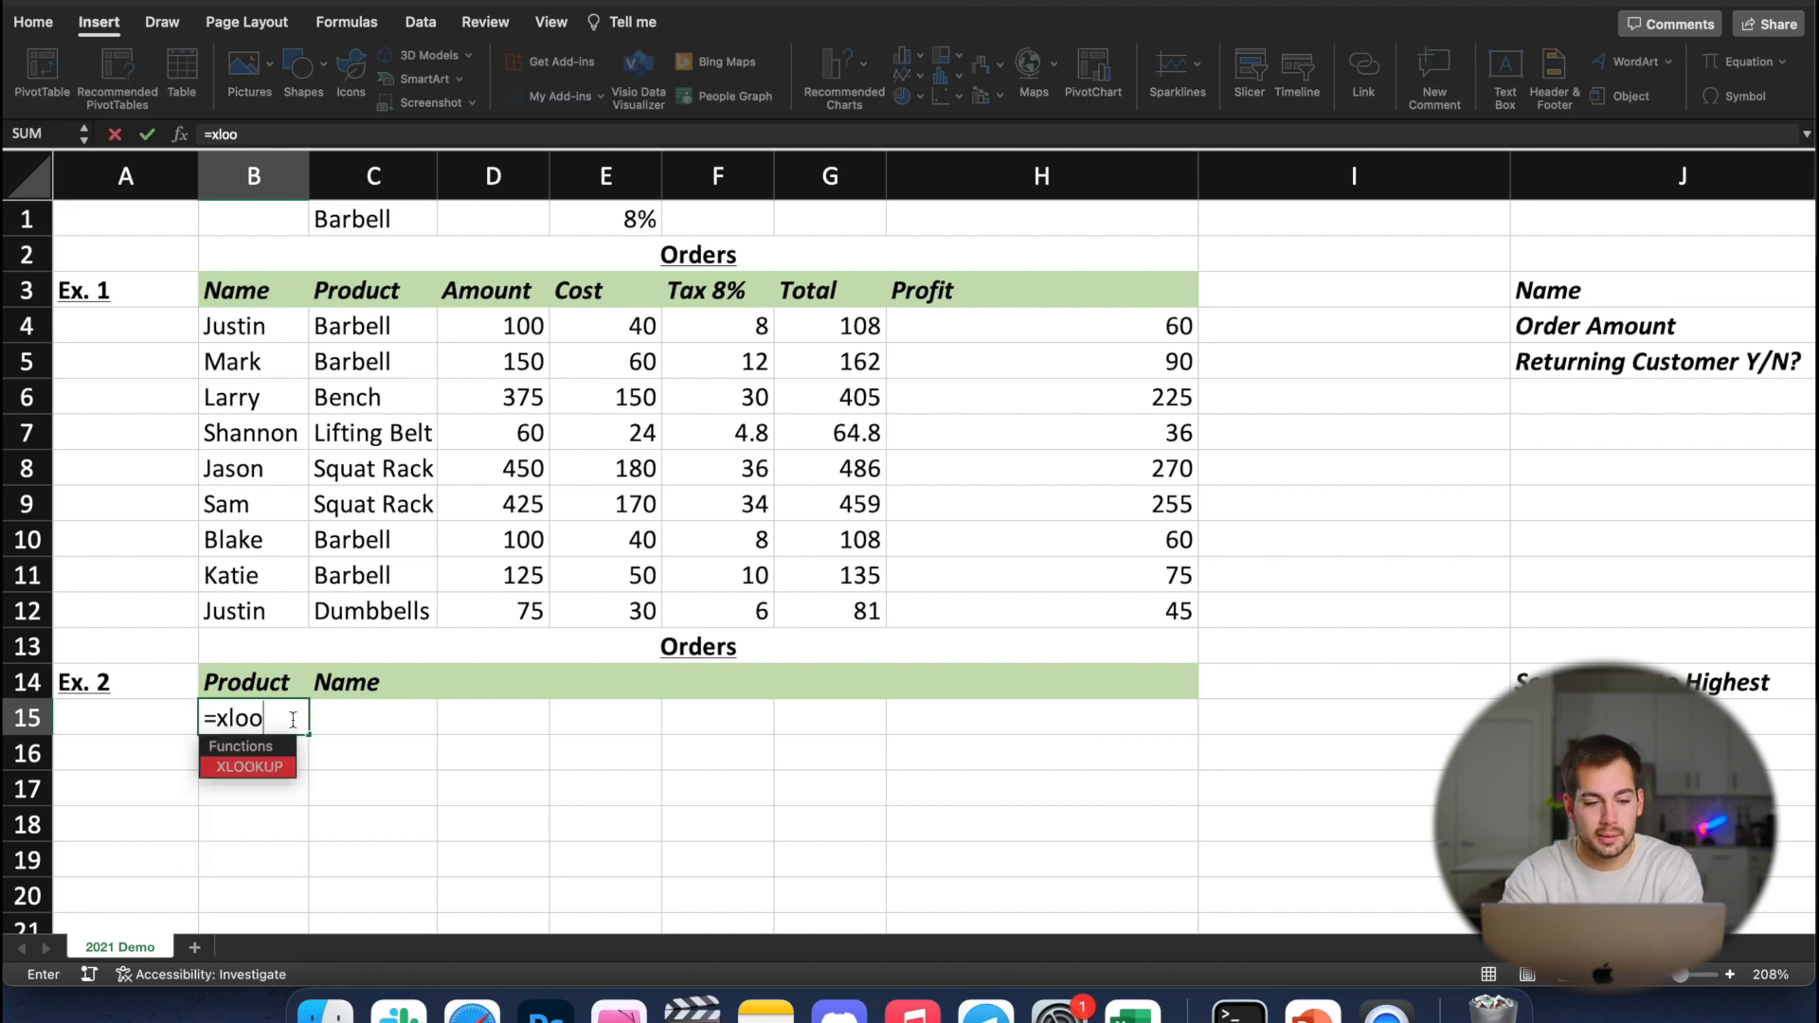
double_click(269, 768)
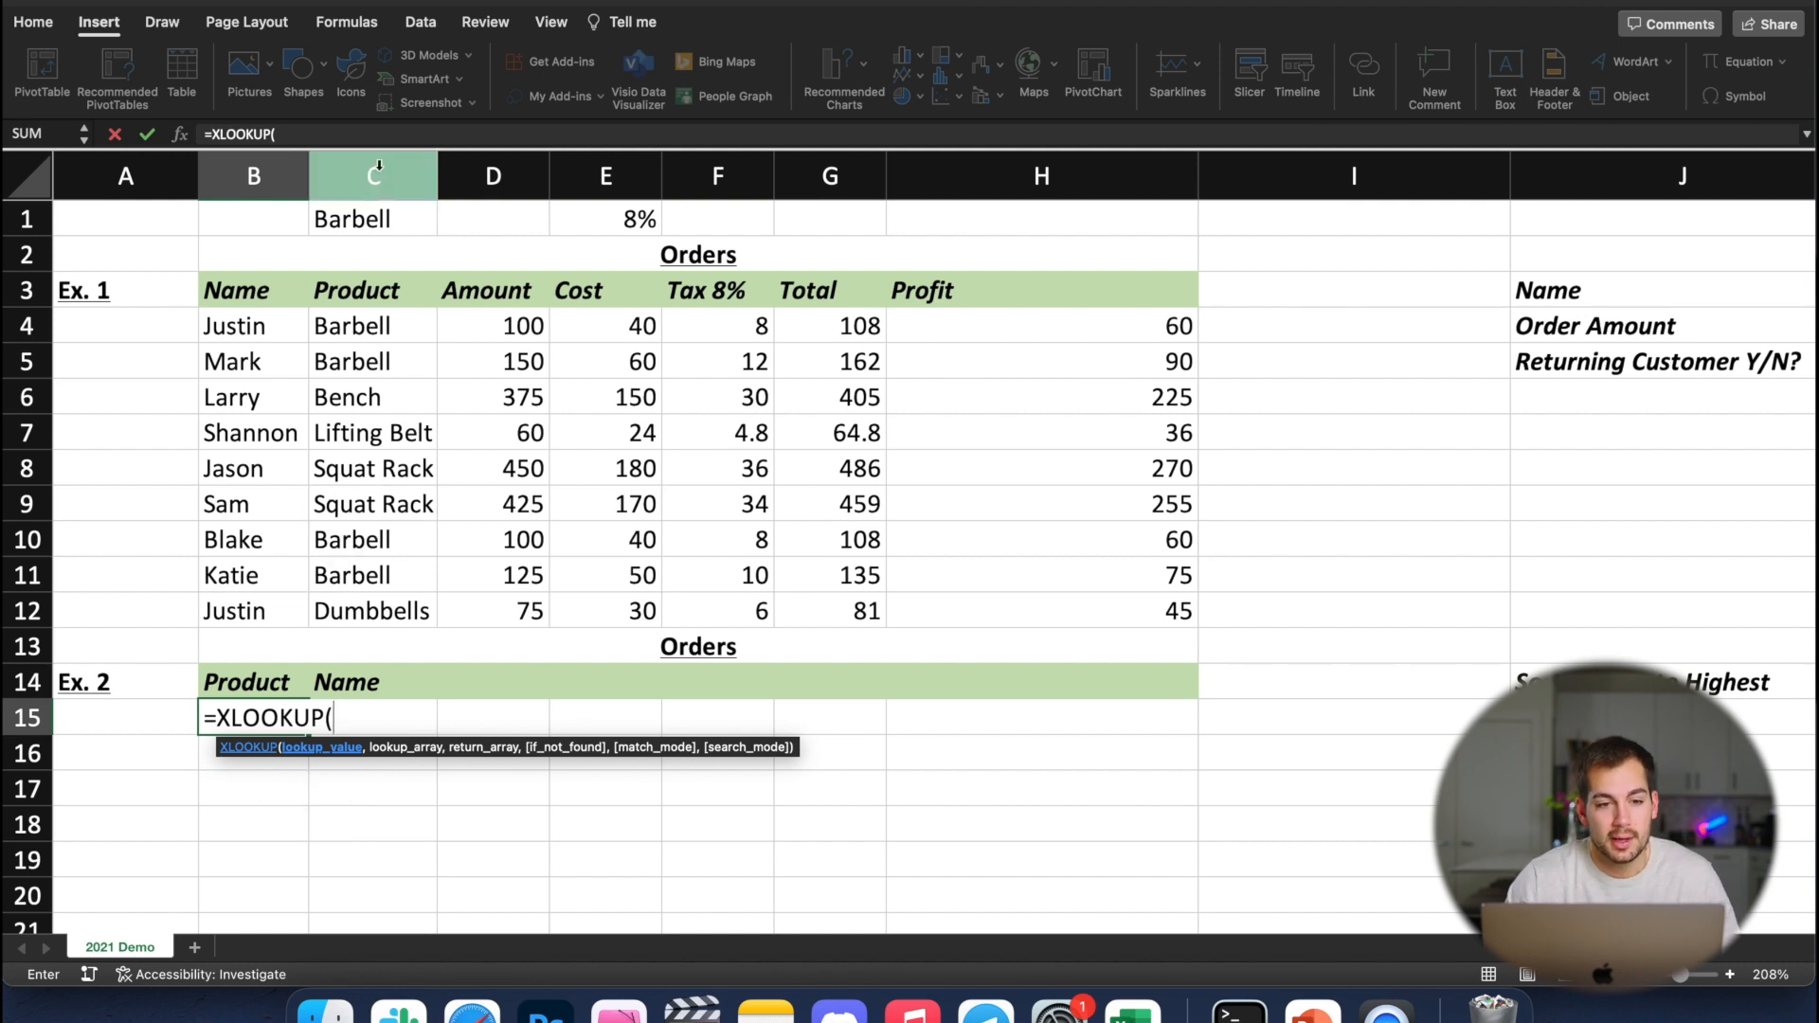
click(363, 221)
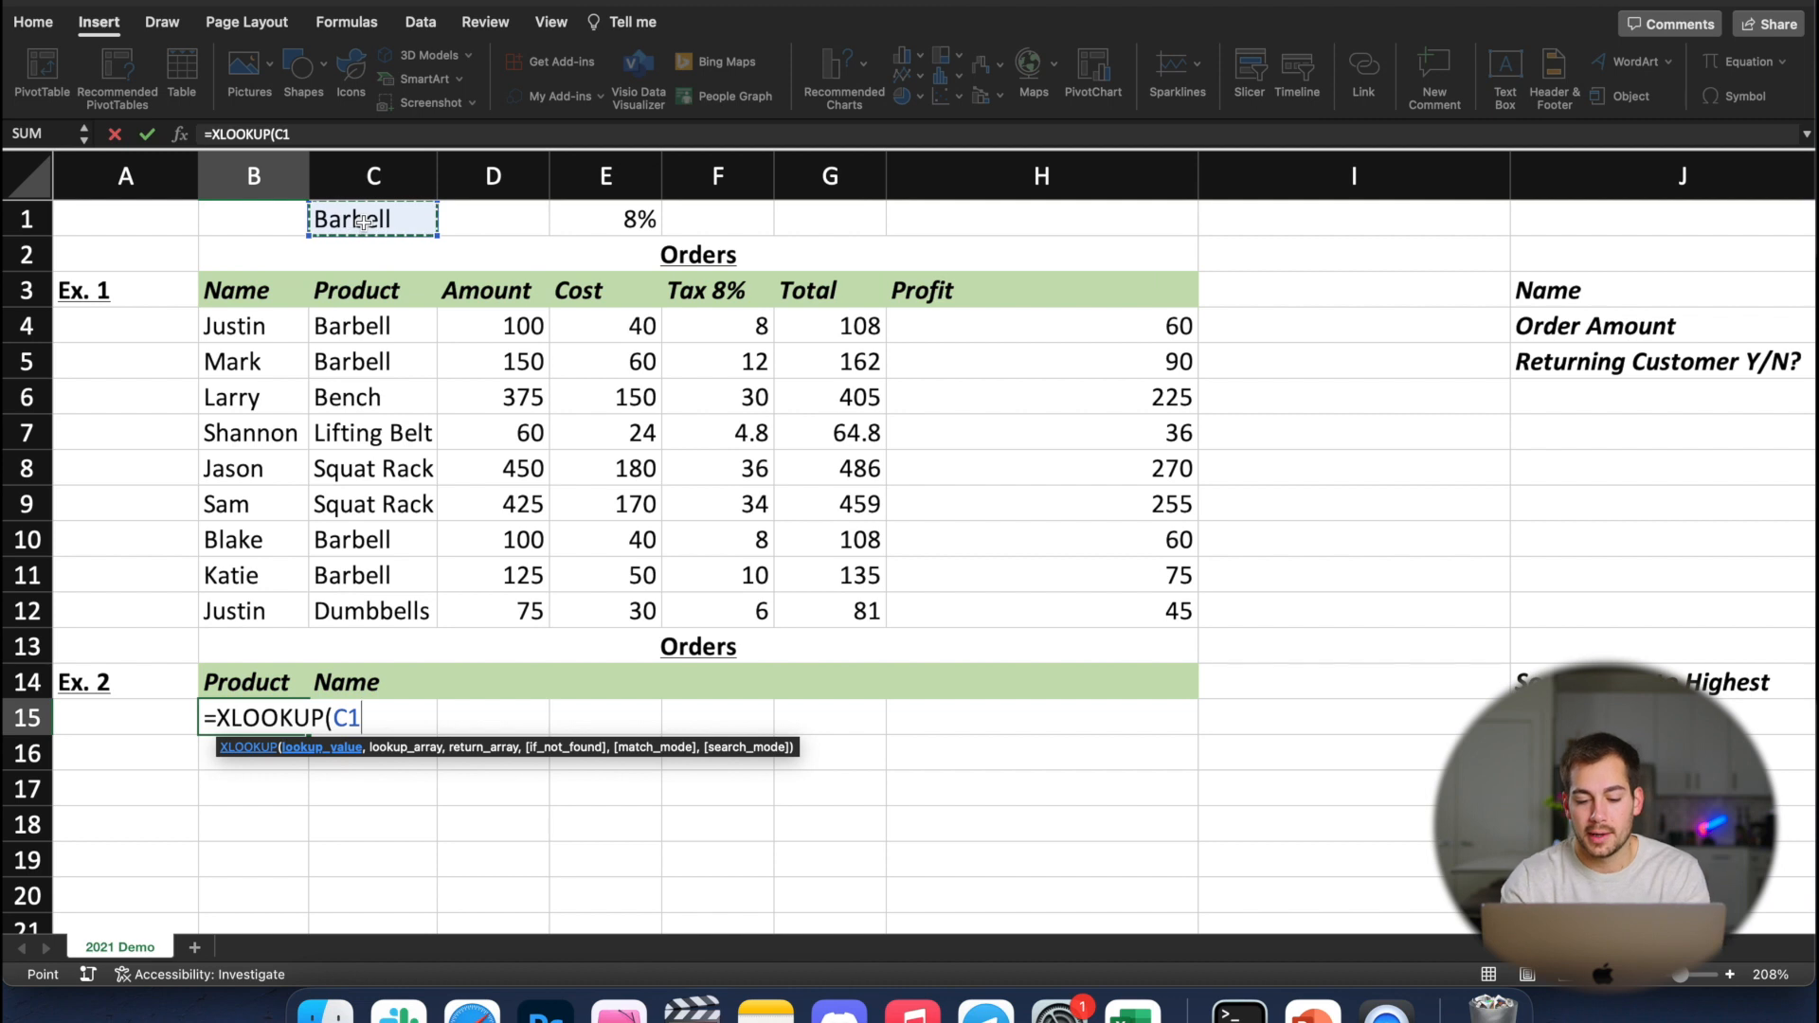
text(,)
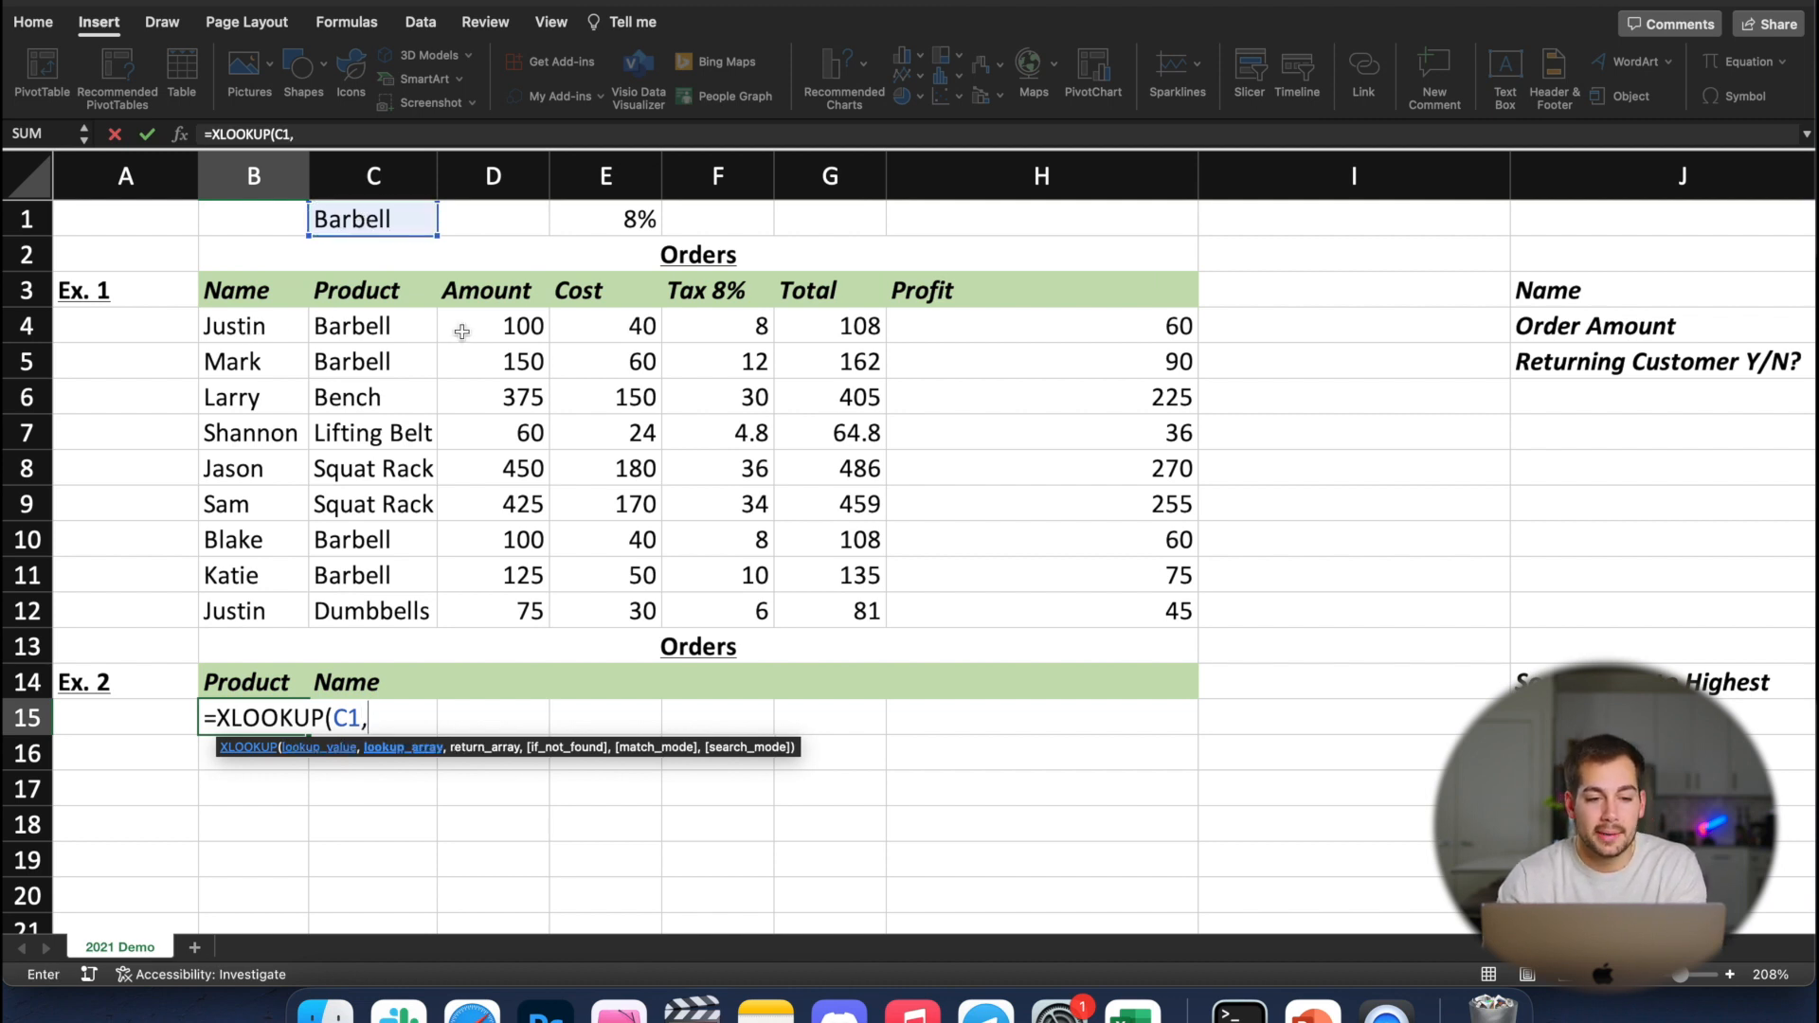
drag(367, 325, 363, 621)
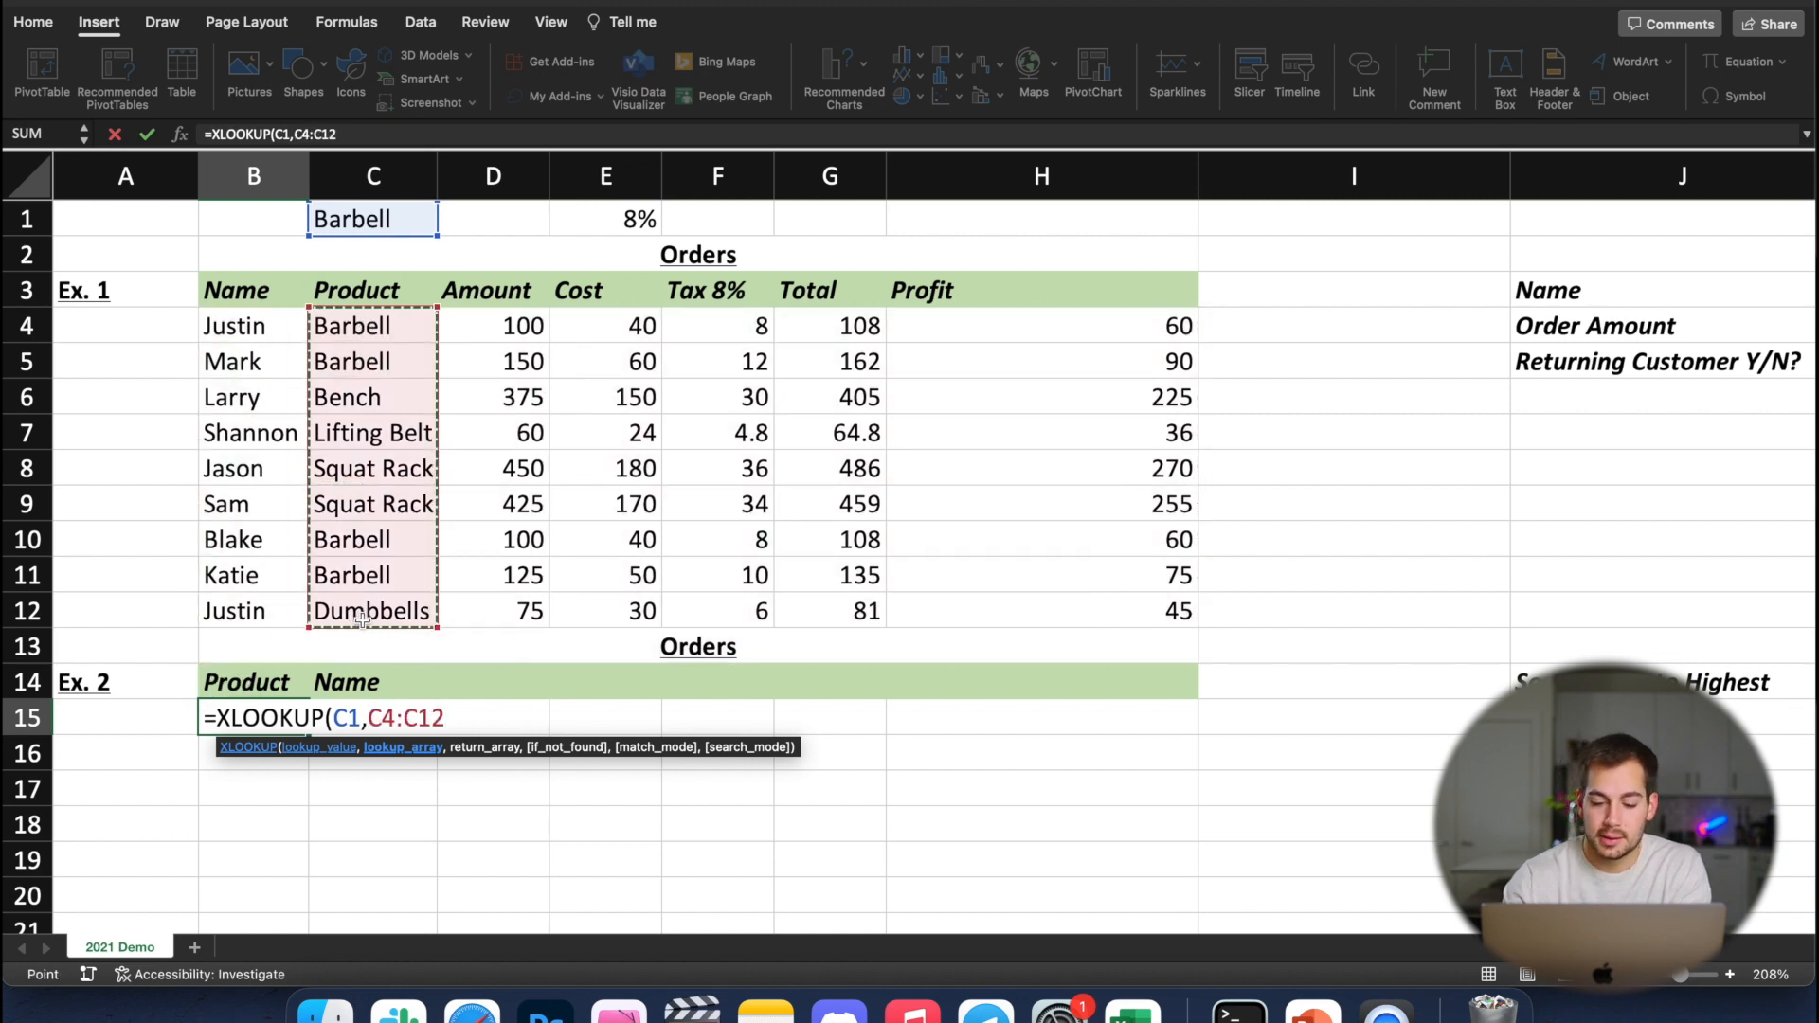
text(,)
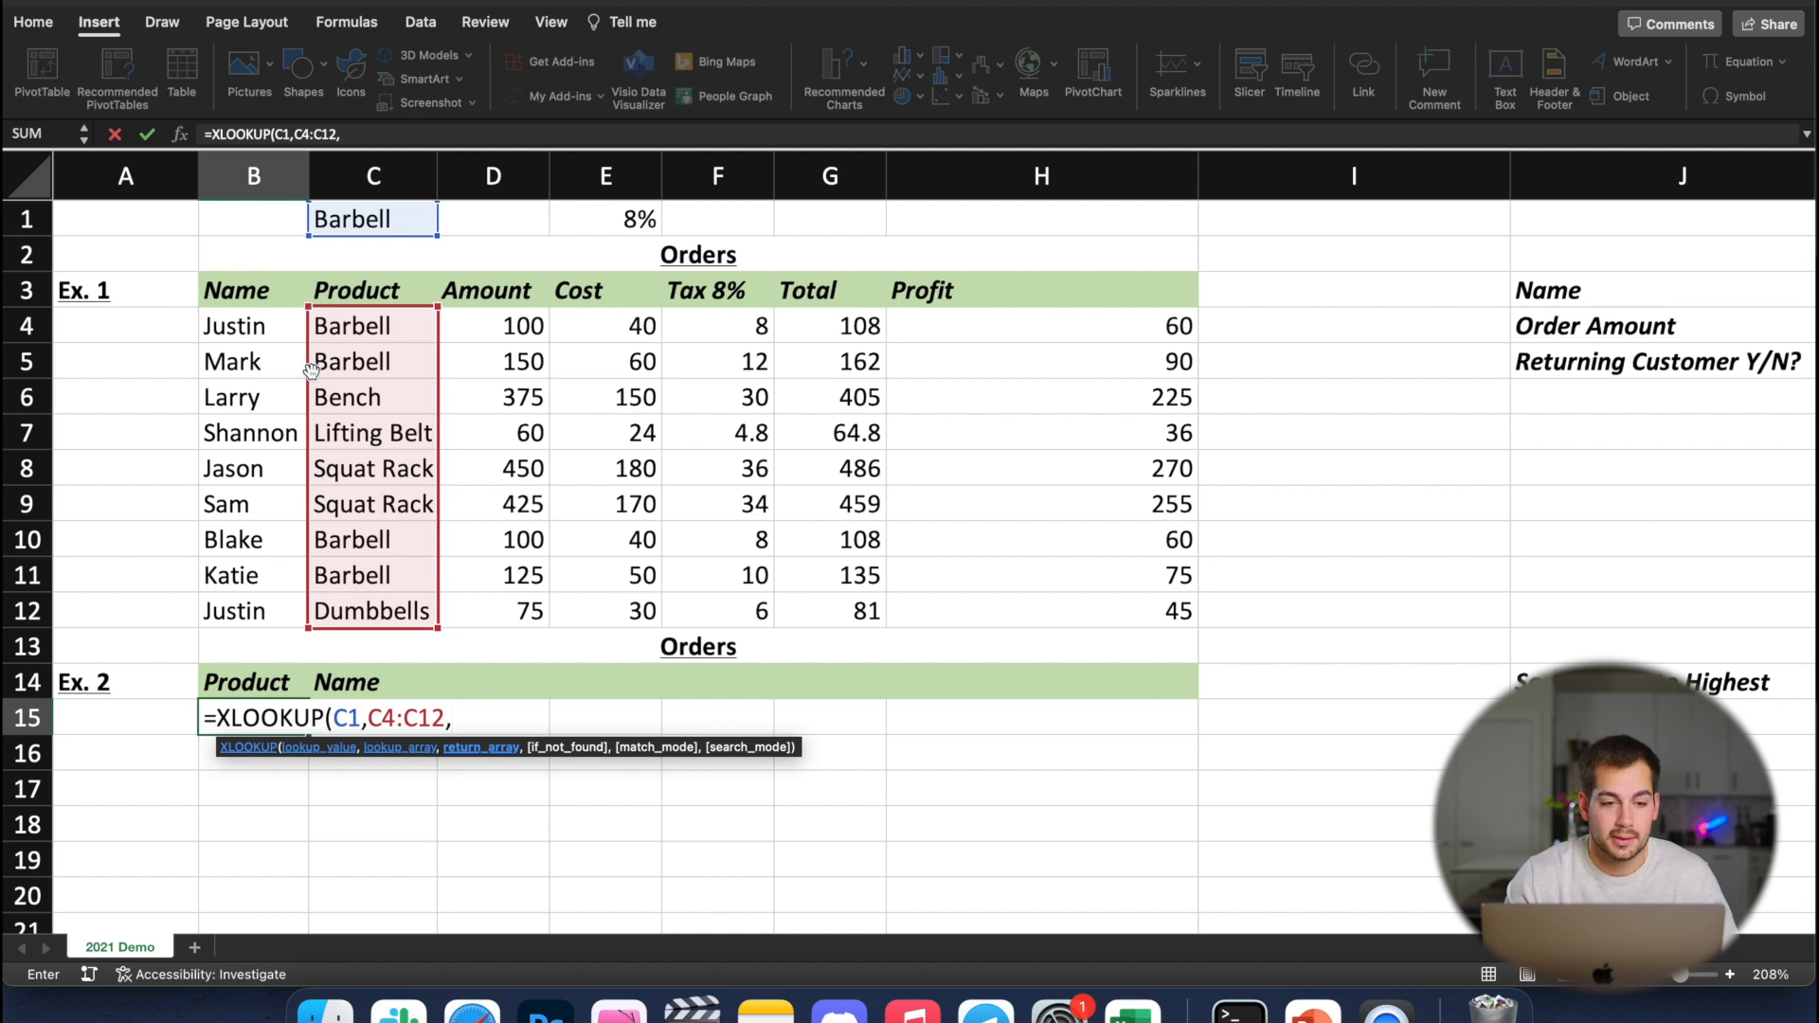
drag(242, 327, 248, 617)
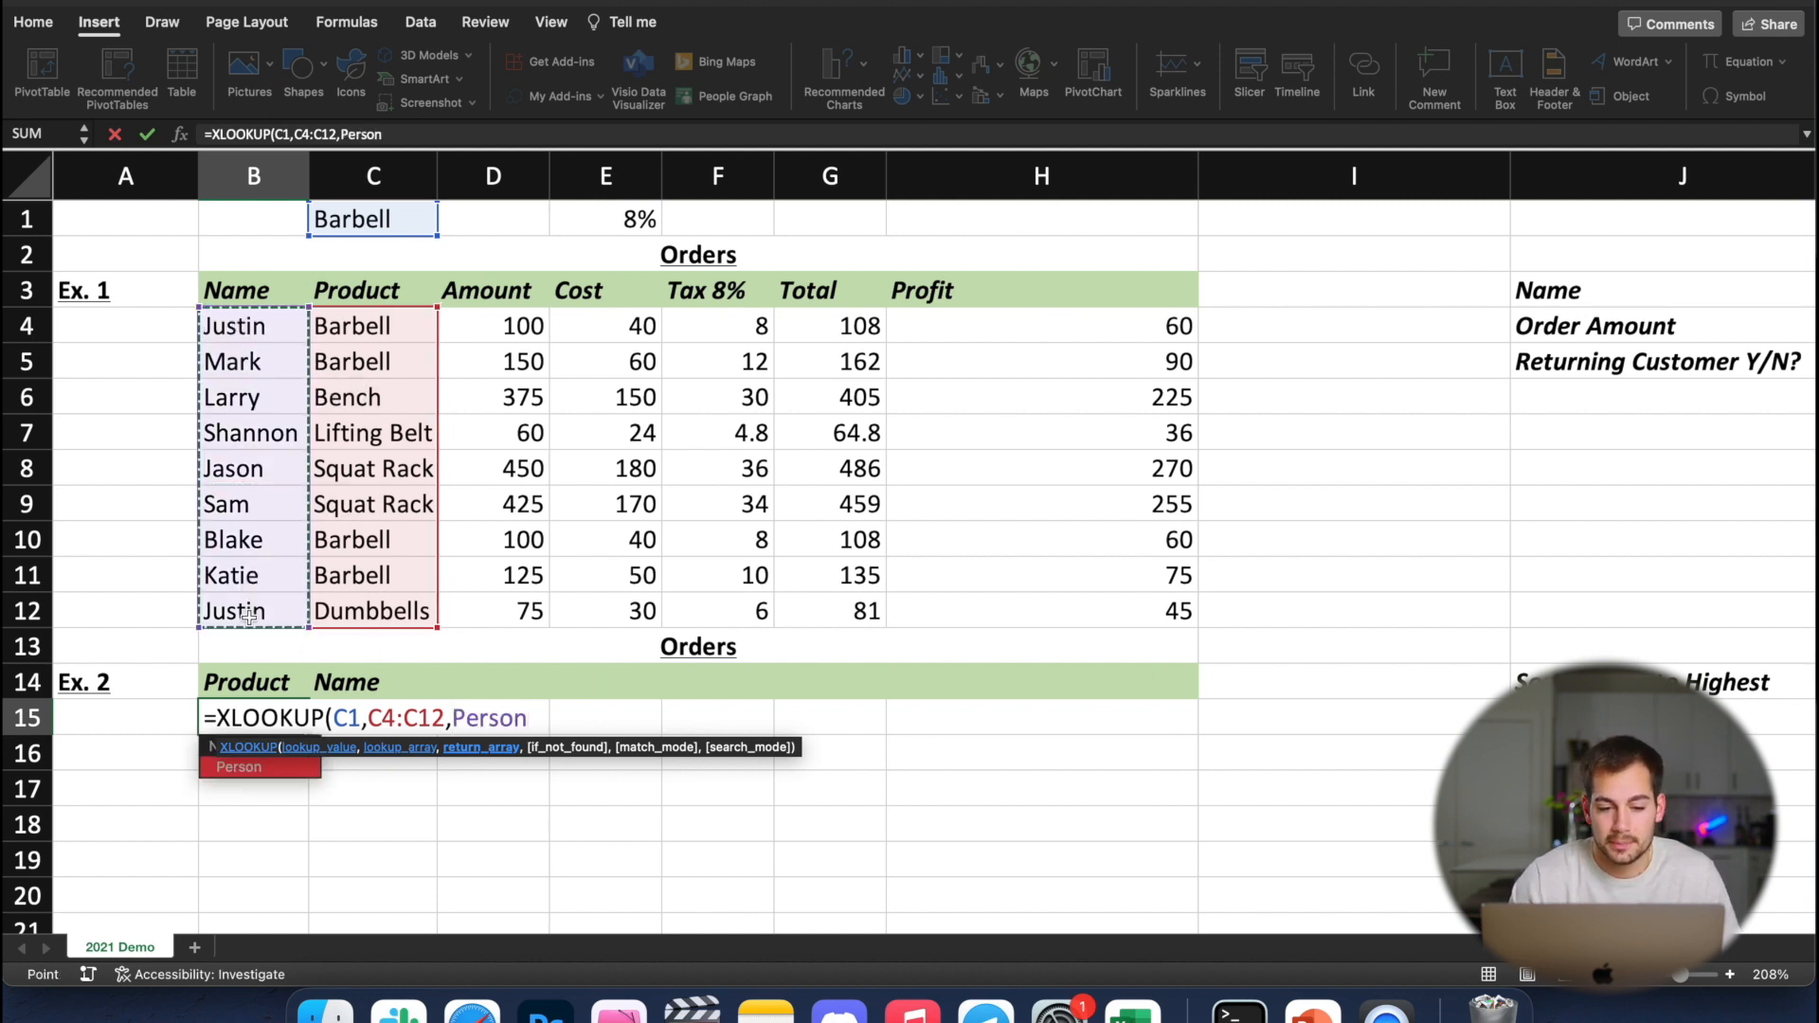
key(Return)
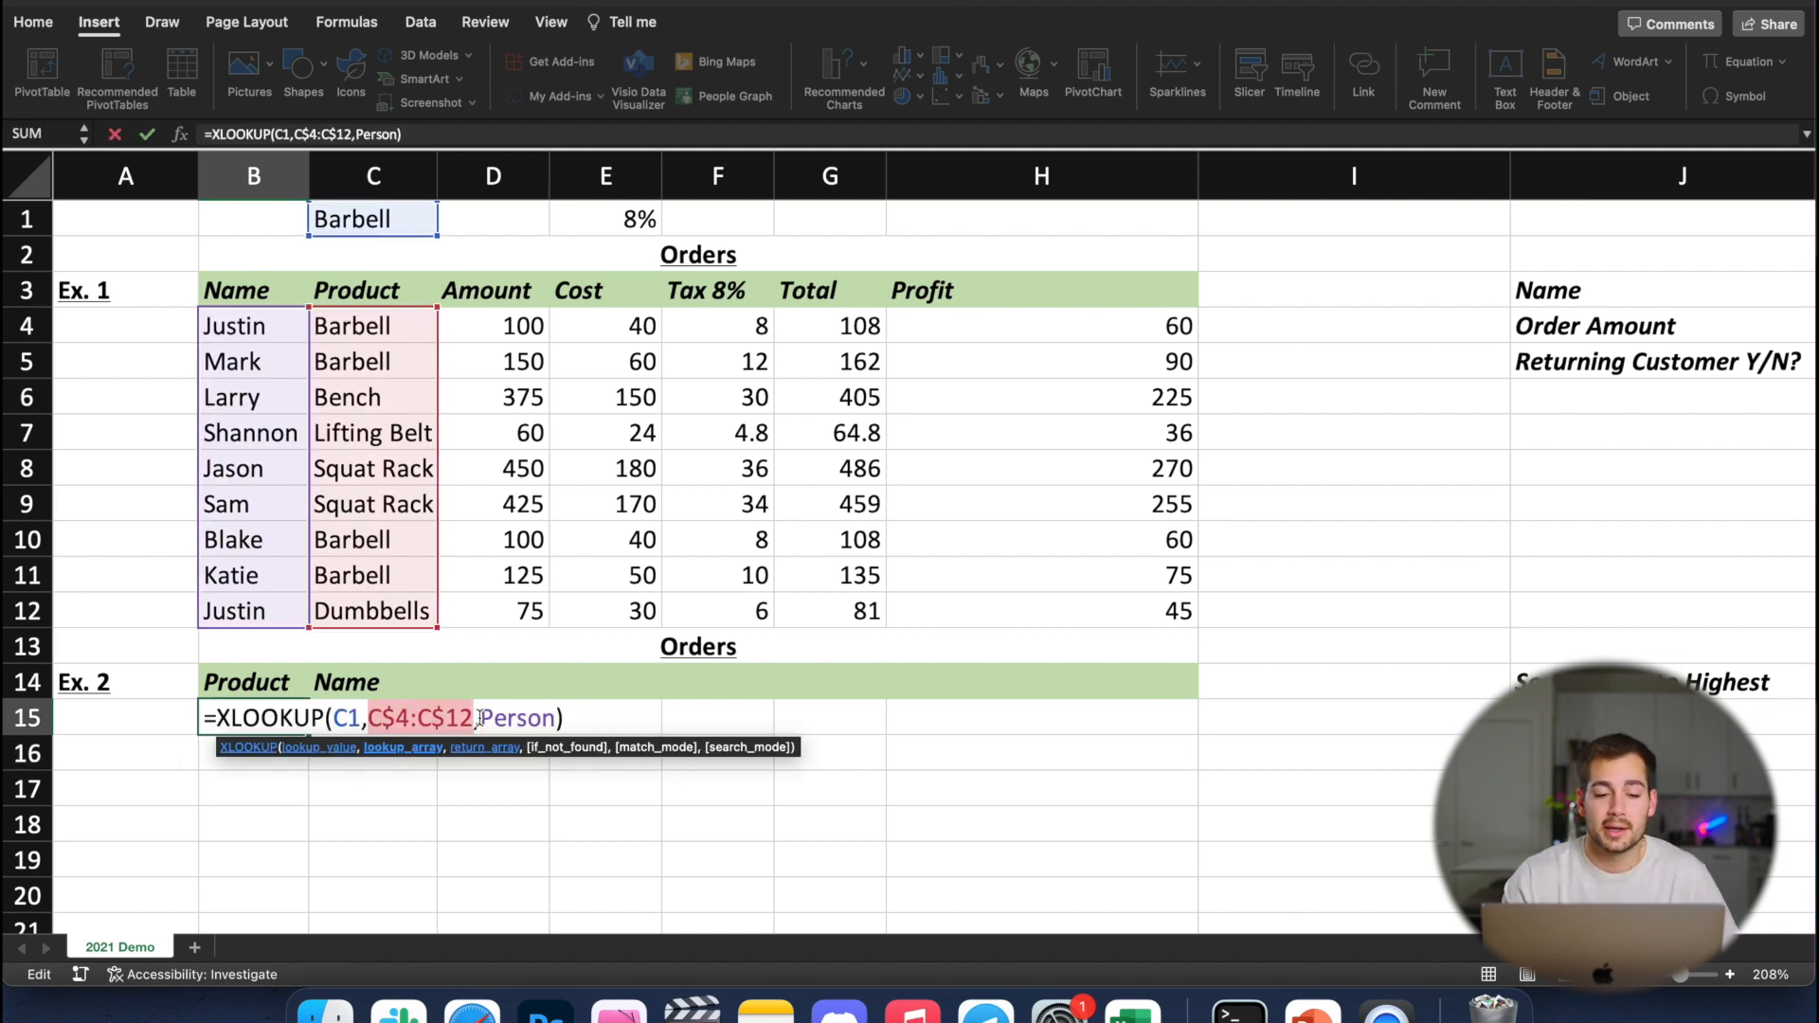
Sum the order totals in G13 with =SUM(G4:G12)
drag(478, 717, 552, 722)
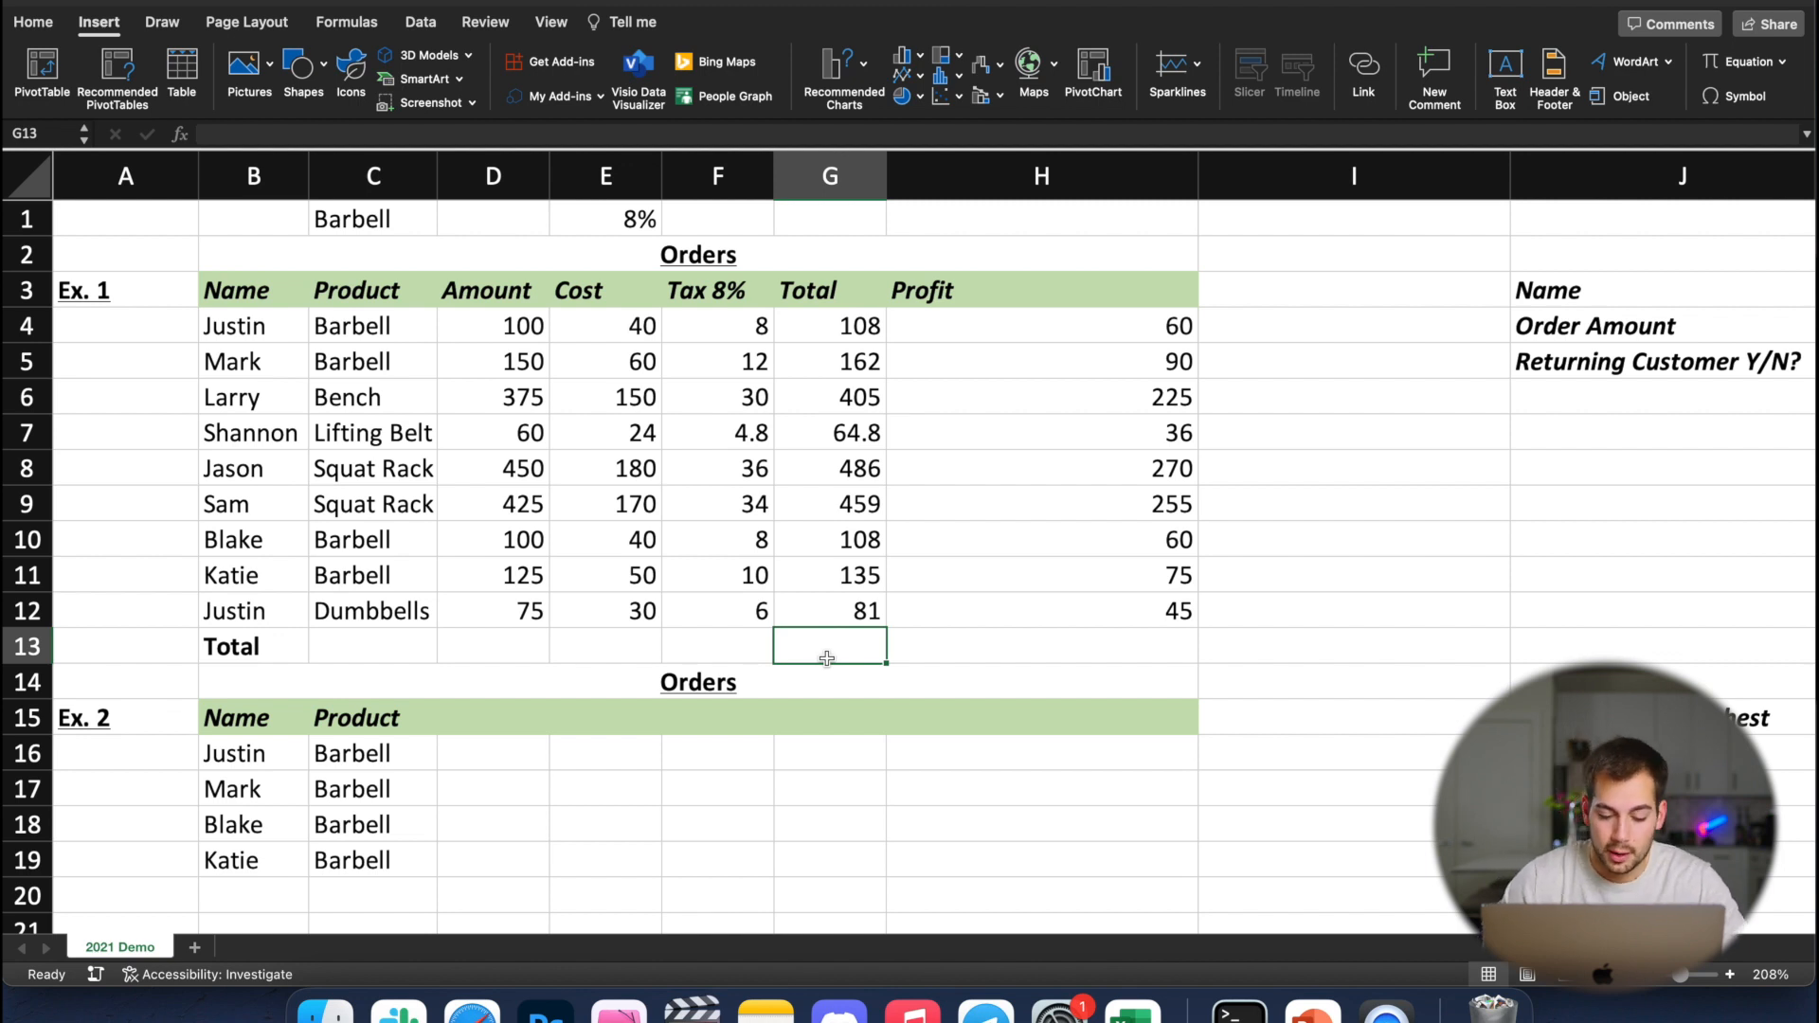
text(=)
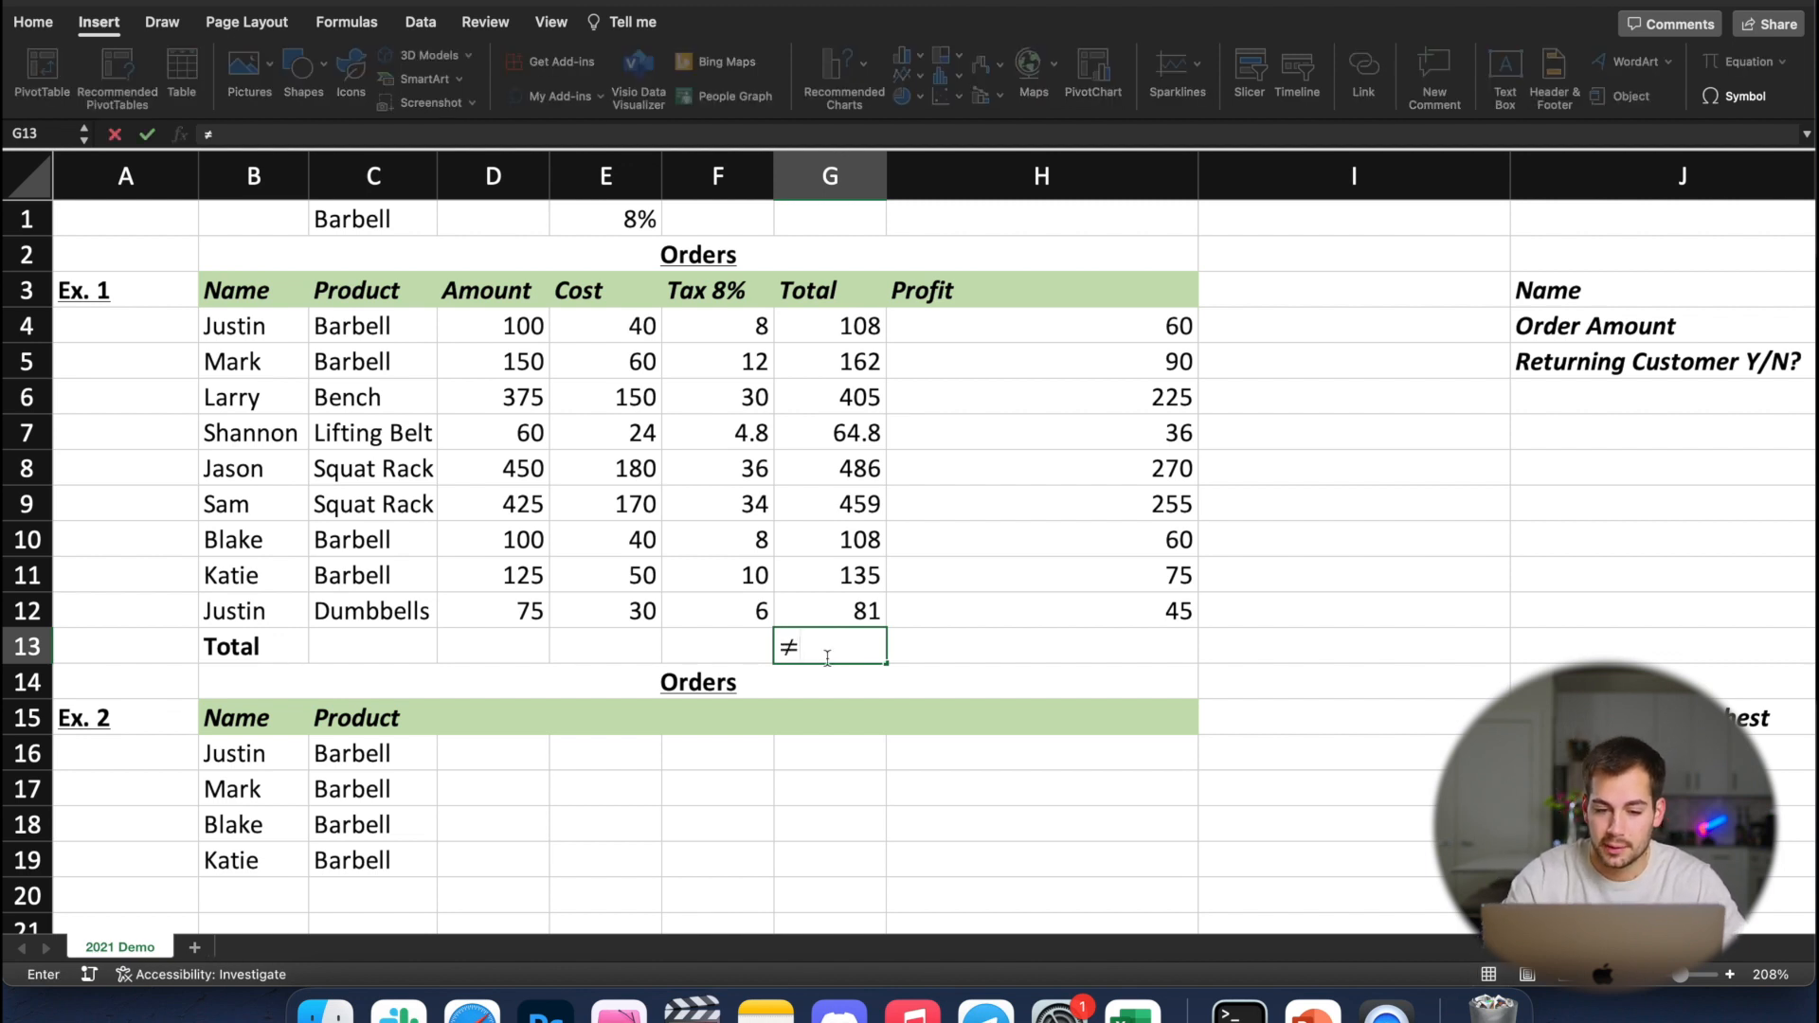
key(BackSpace)
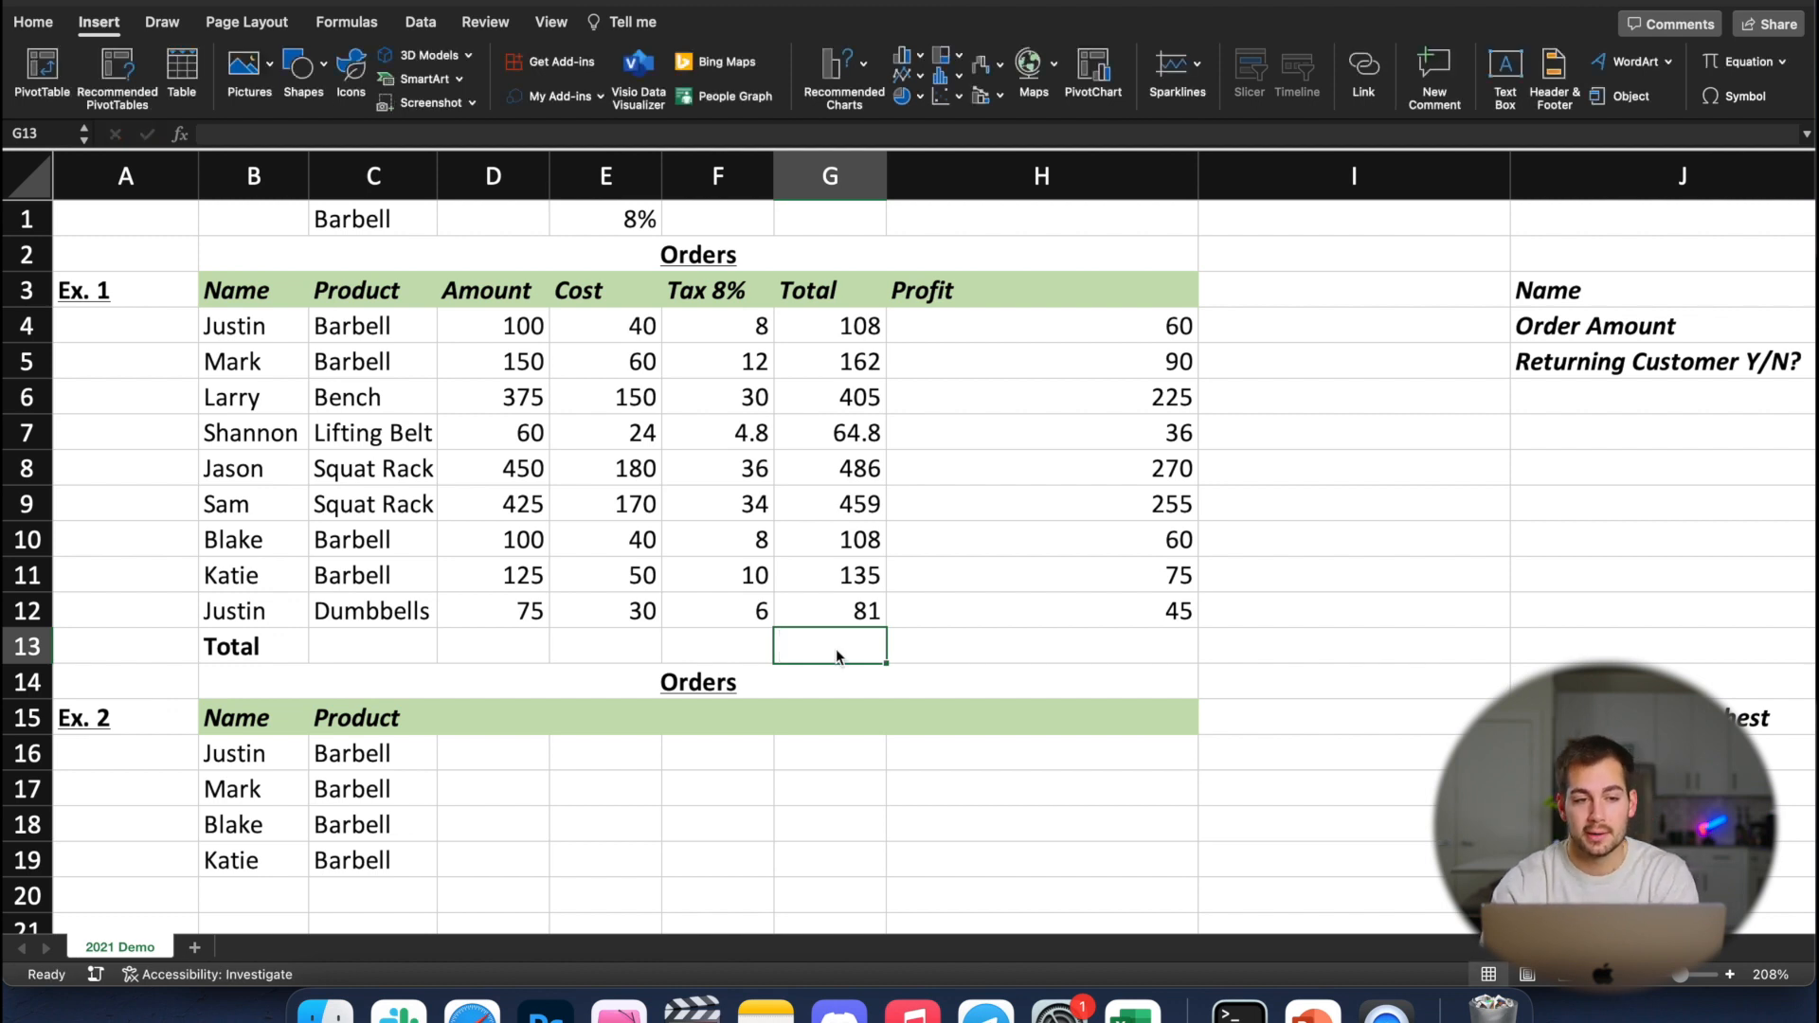
text(=SUM()
drag(835, 611, 833, 326)
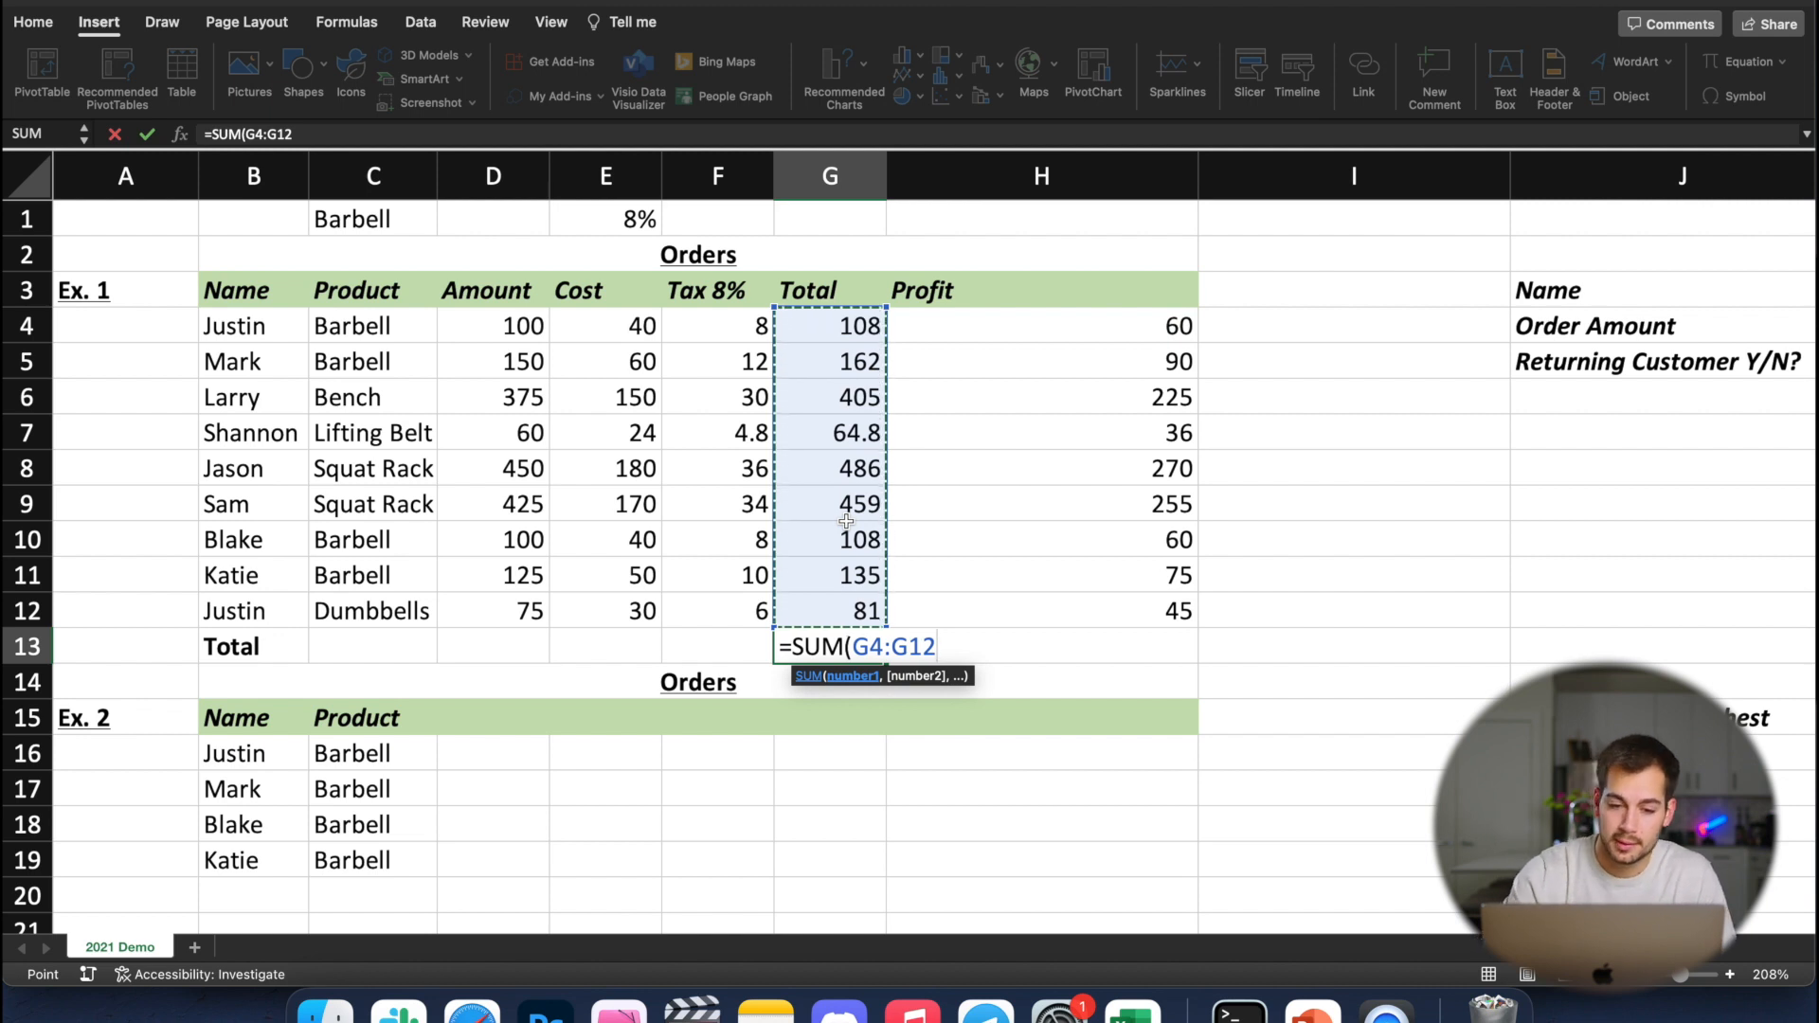
key(Return)
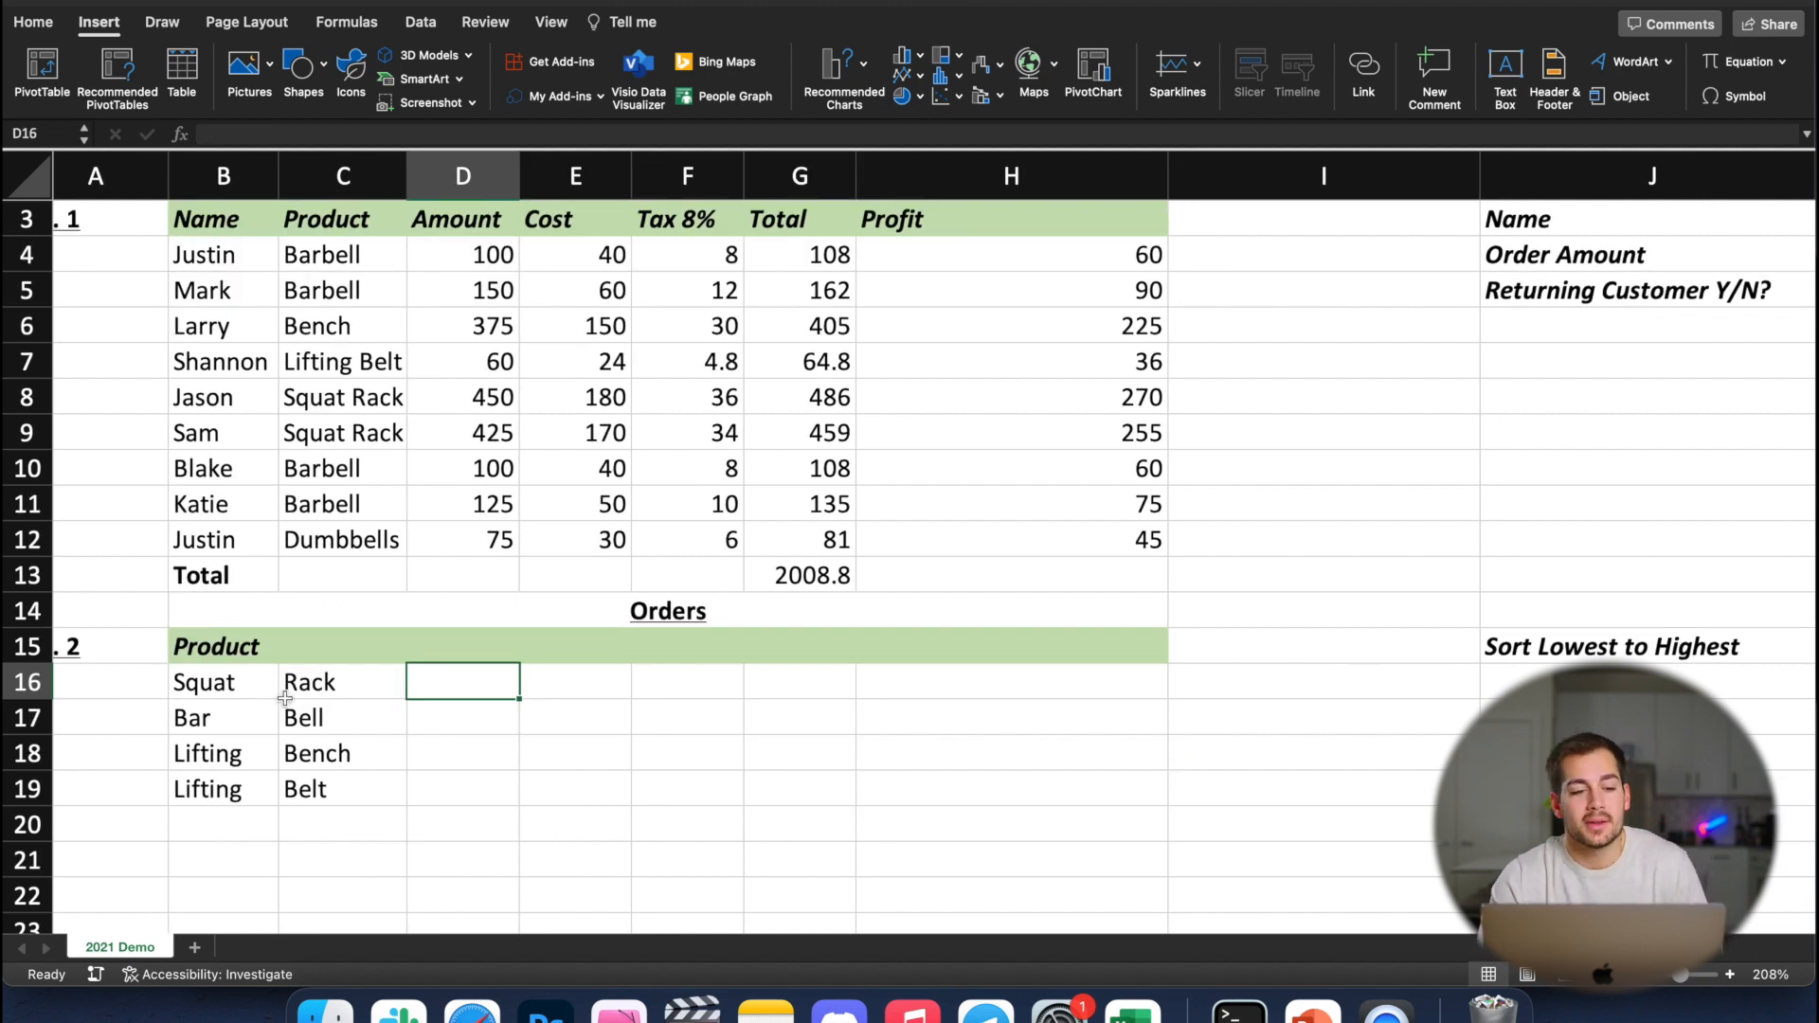
Examine the split product words in B16:C19 and select the empty cell D16 beside the first pair
click(251, 688)
click(346, 682)
click(248, 720)
click(330, 720)
click(243, 753)
click(330, 756)
click(216, 811)
click(284, 795)
click(445, 690)
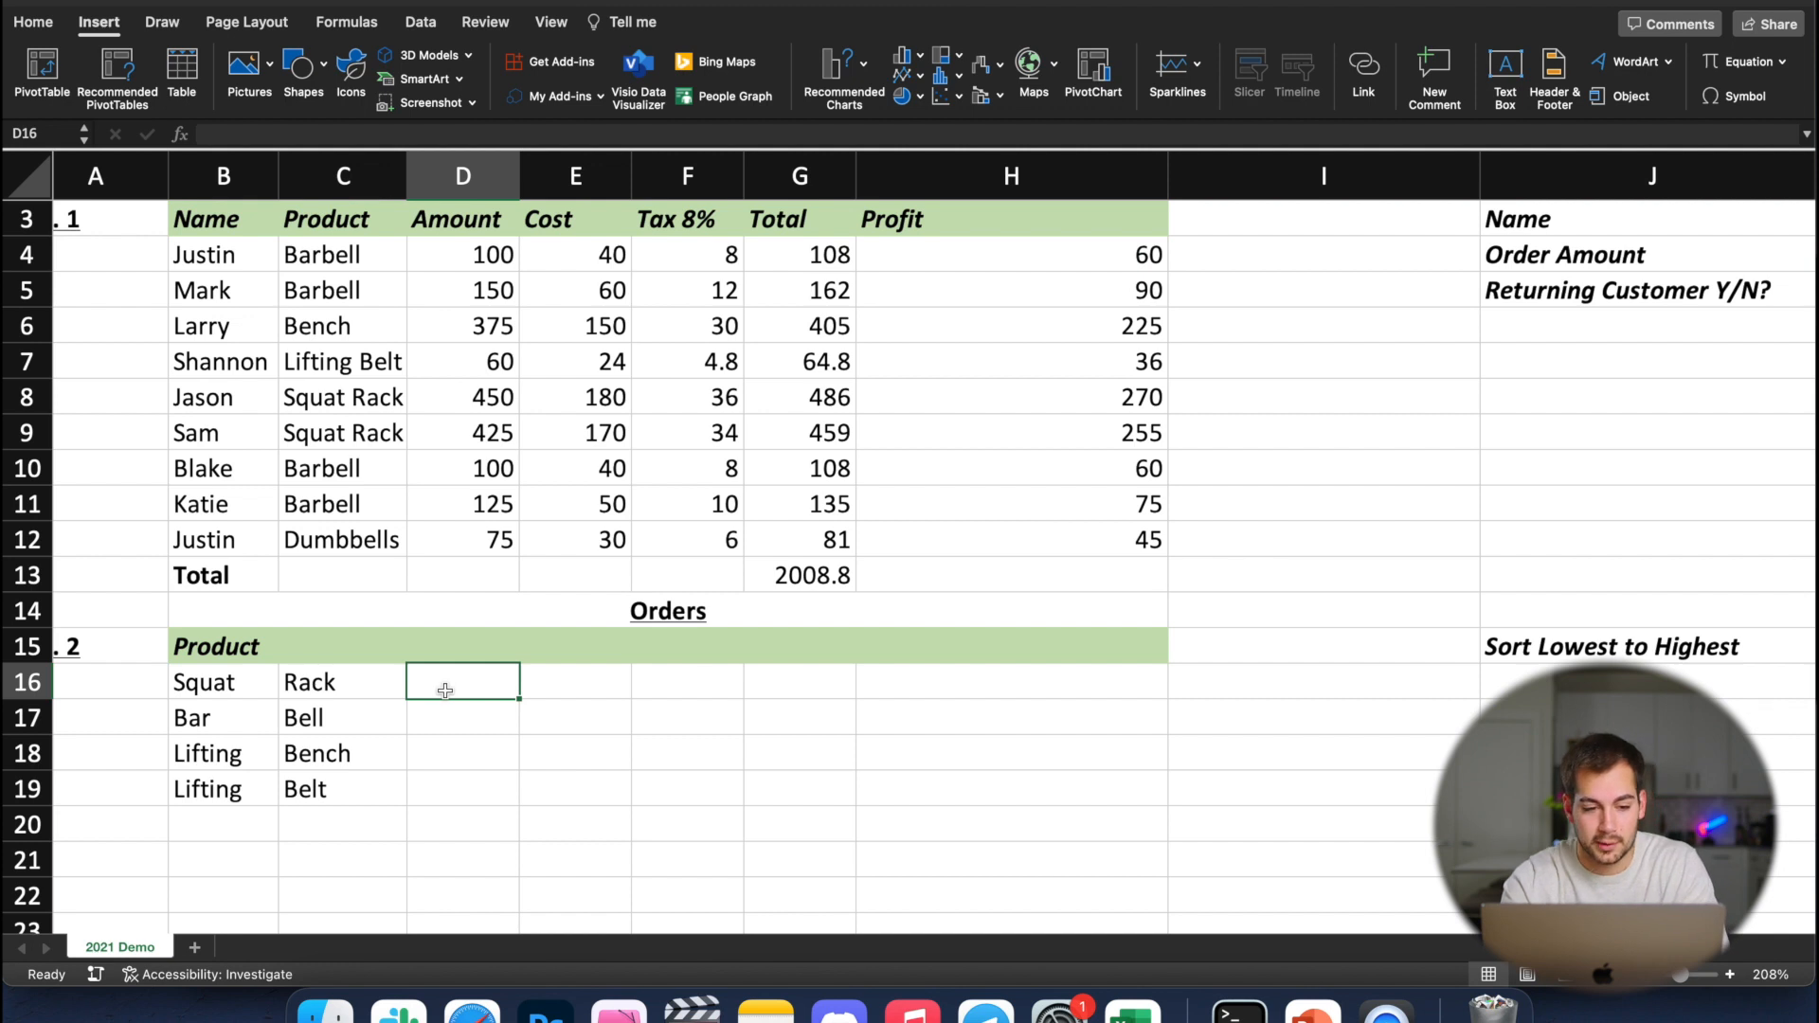
Enter "Squat Rack" in D16 and Flash Fill the combined product names down through D19
text(Squat Rack)
key(Return)
click(512, 690)
drag(519, 699, 519, 800)
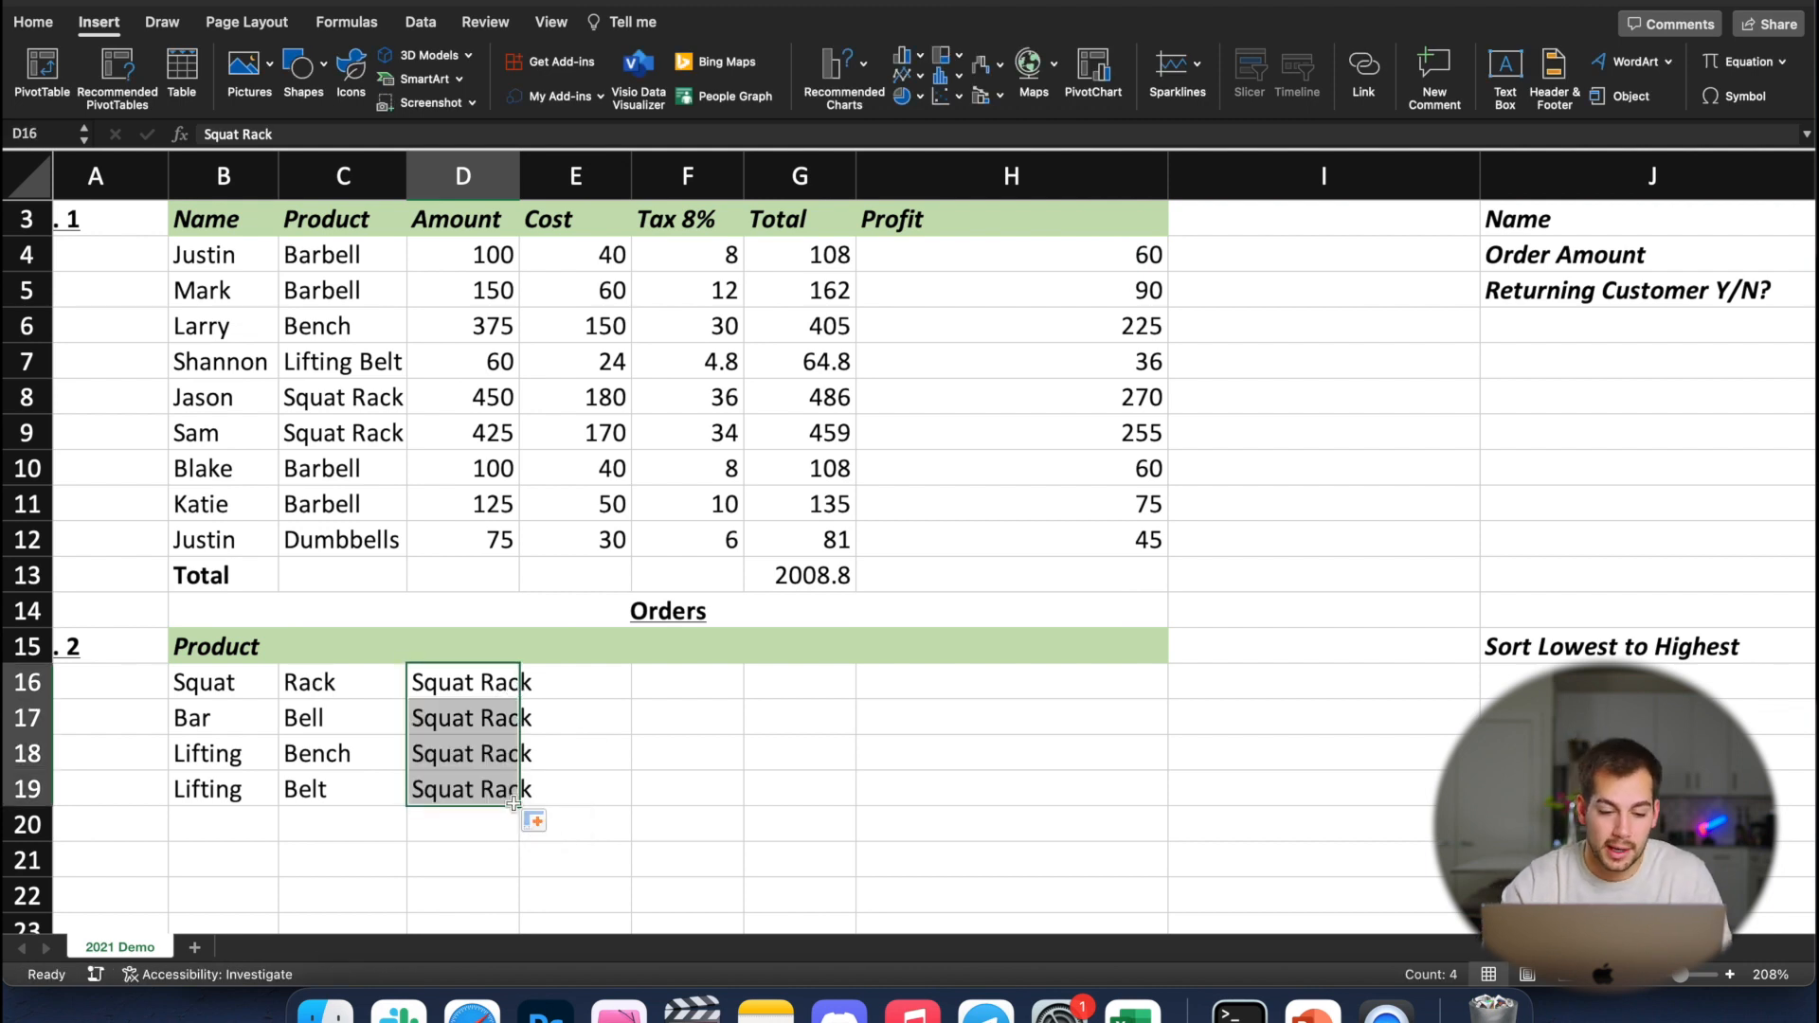
click(535, 820)
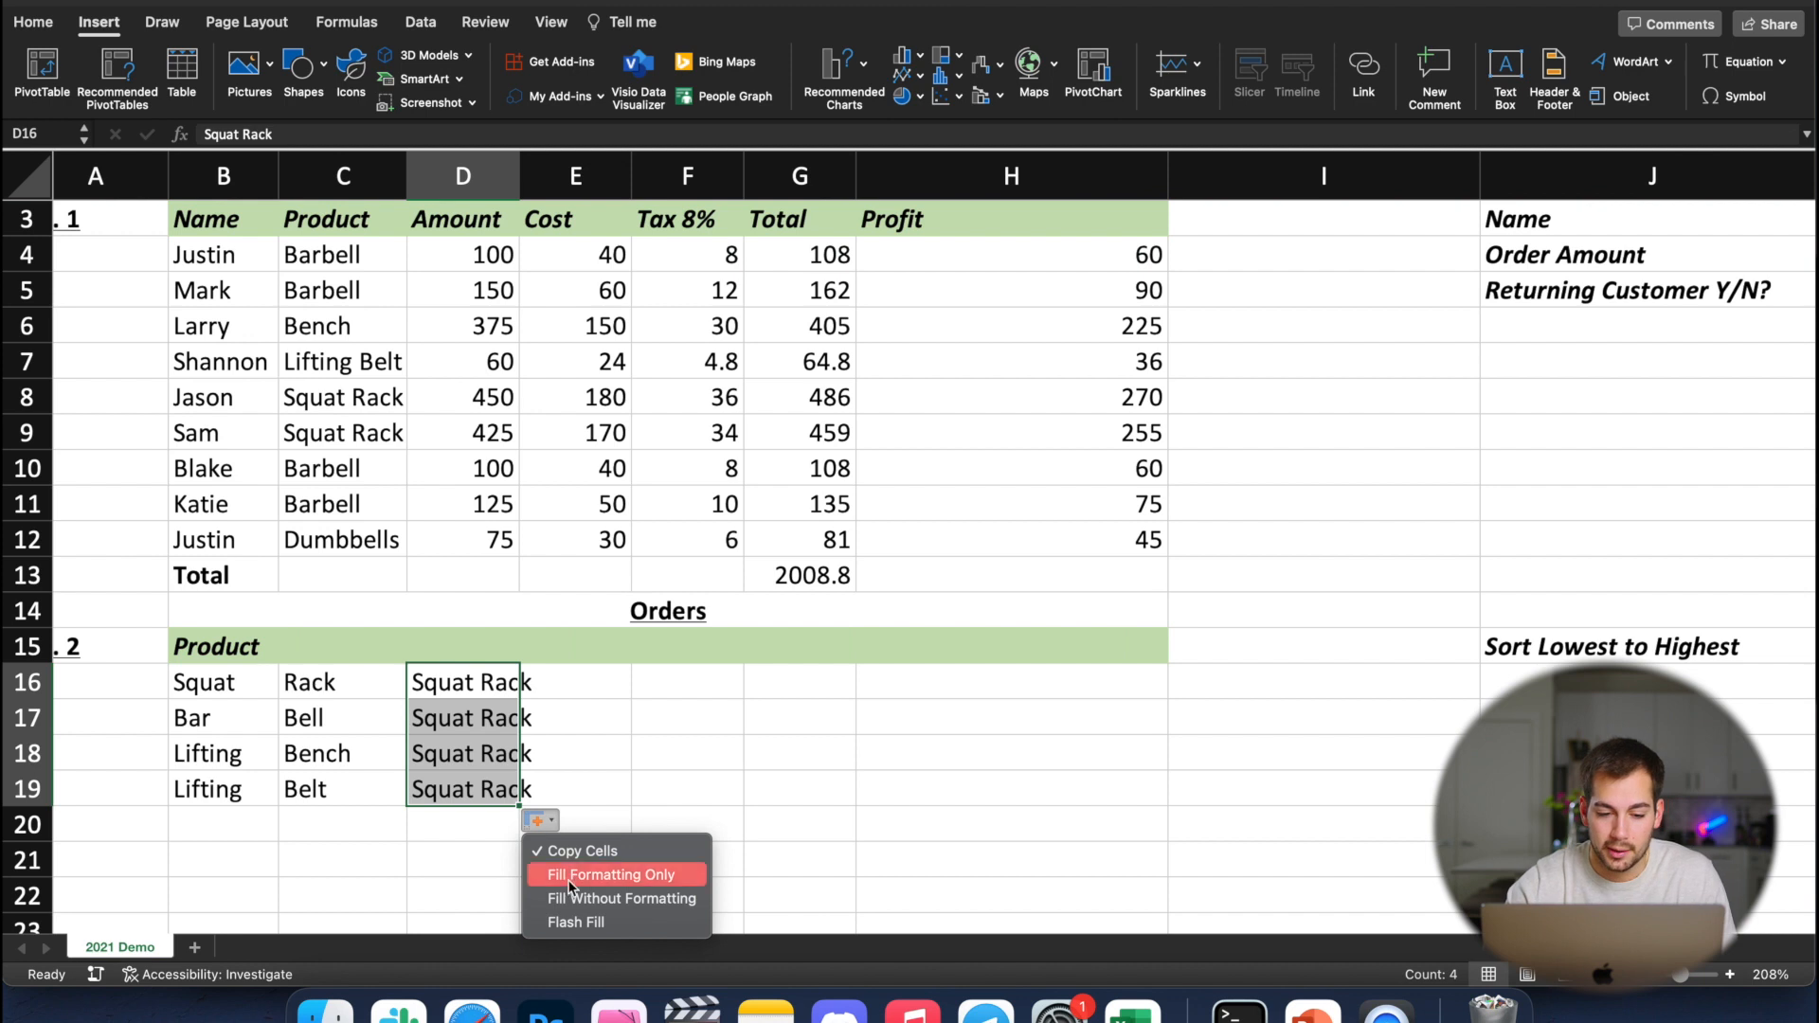
click(579, 923)
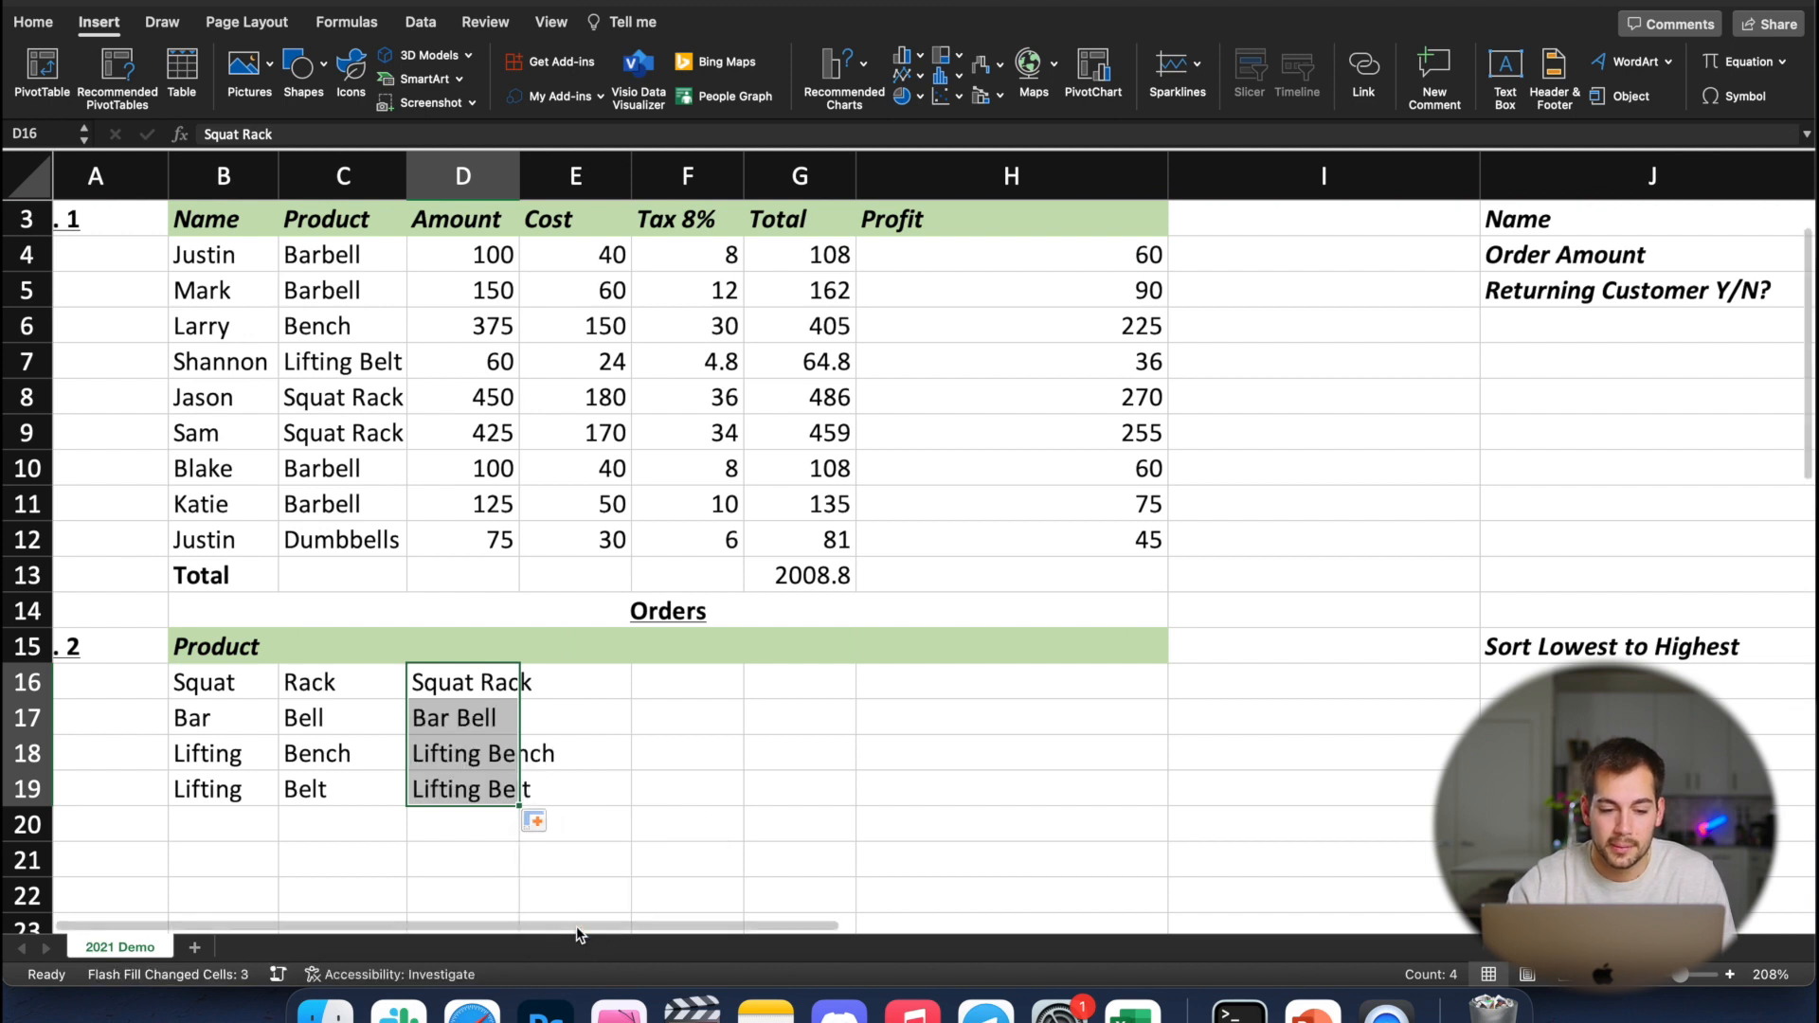
Compare the combined product names in D16:D19 with the split words in columns B and C
click(485, 726)
click(345, 720)
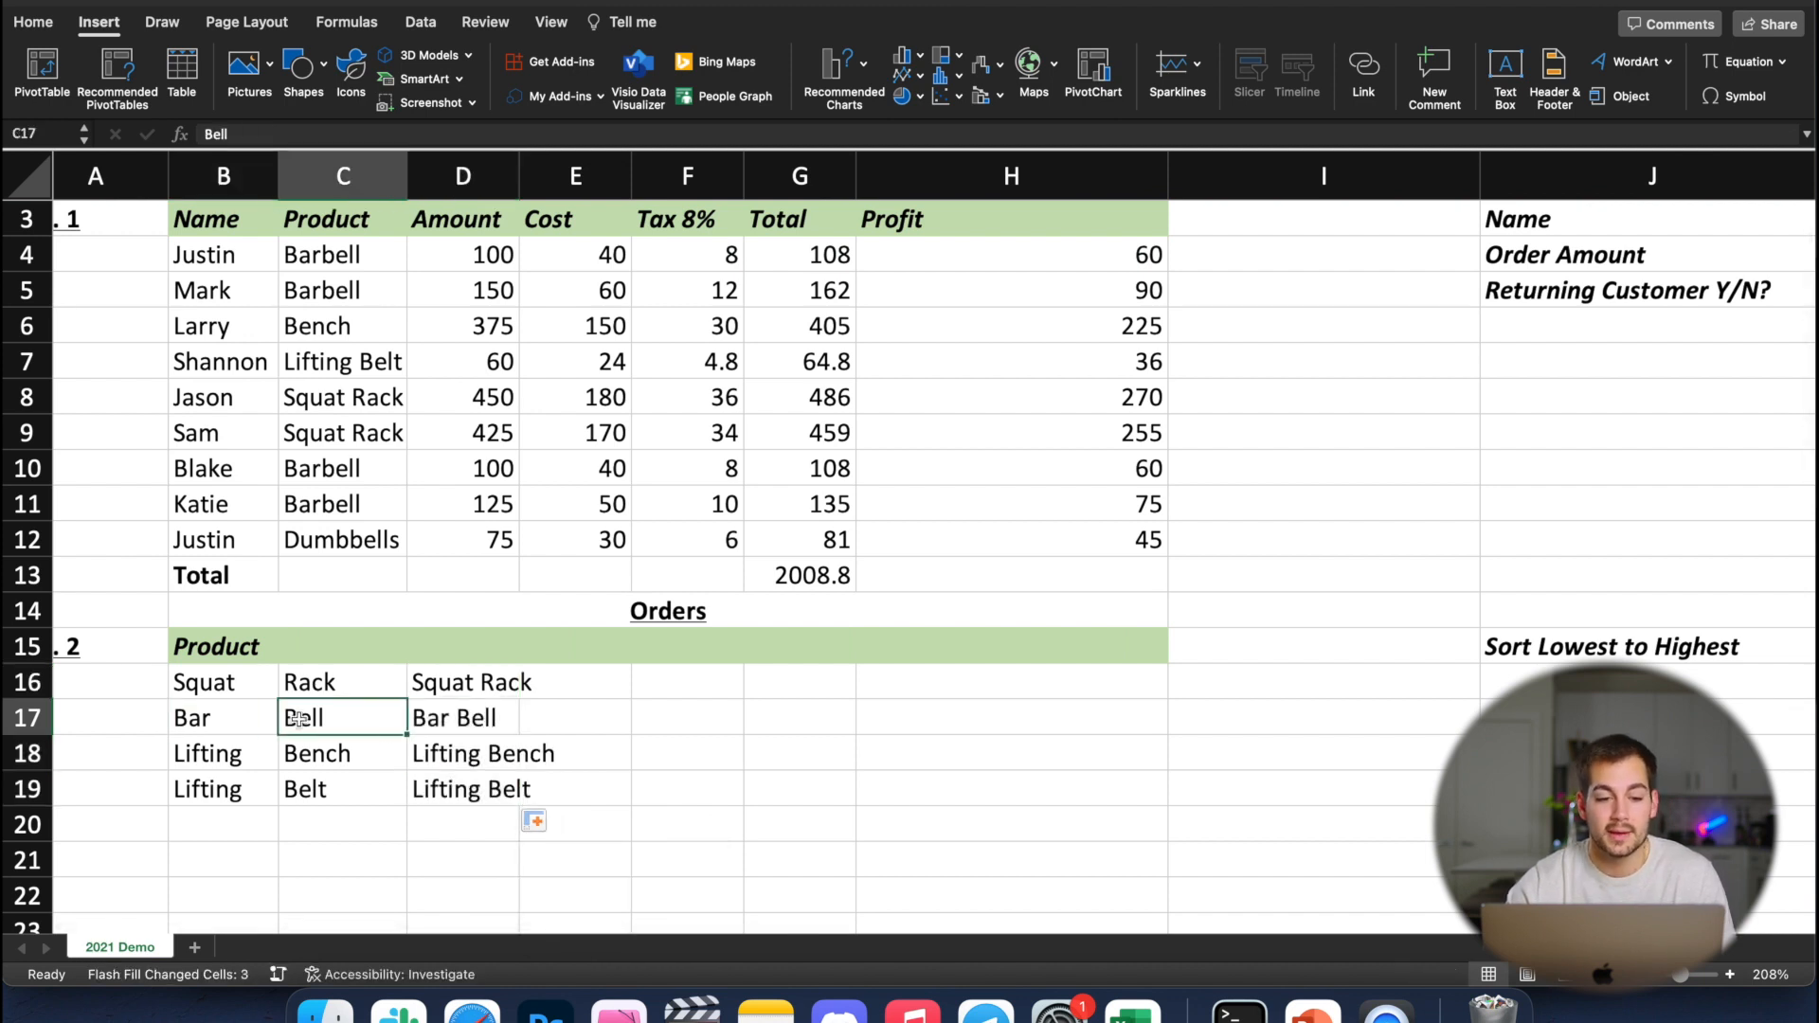
key(Left)
click(345, 723)
click(470, 720)
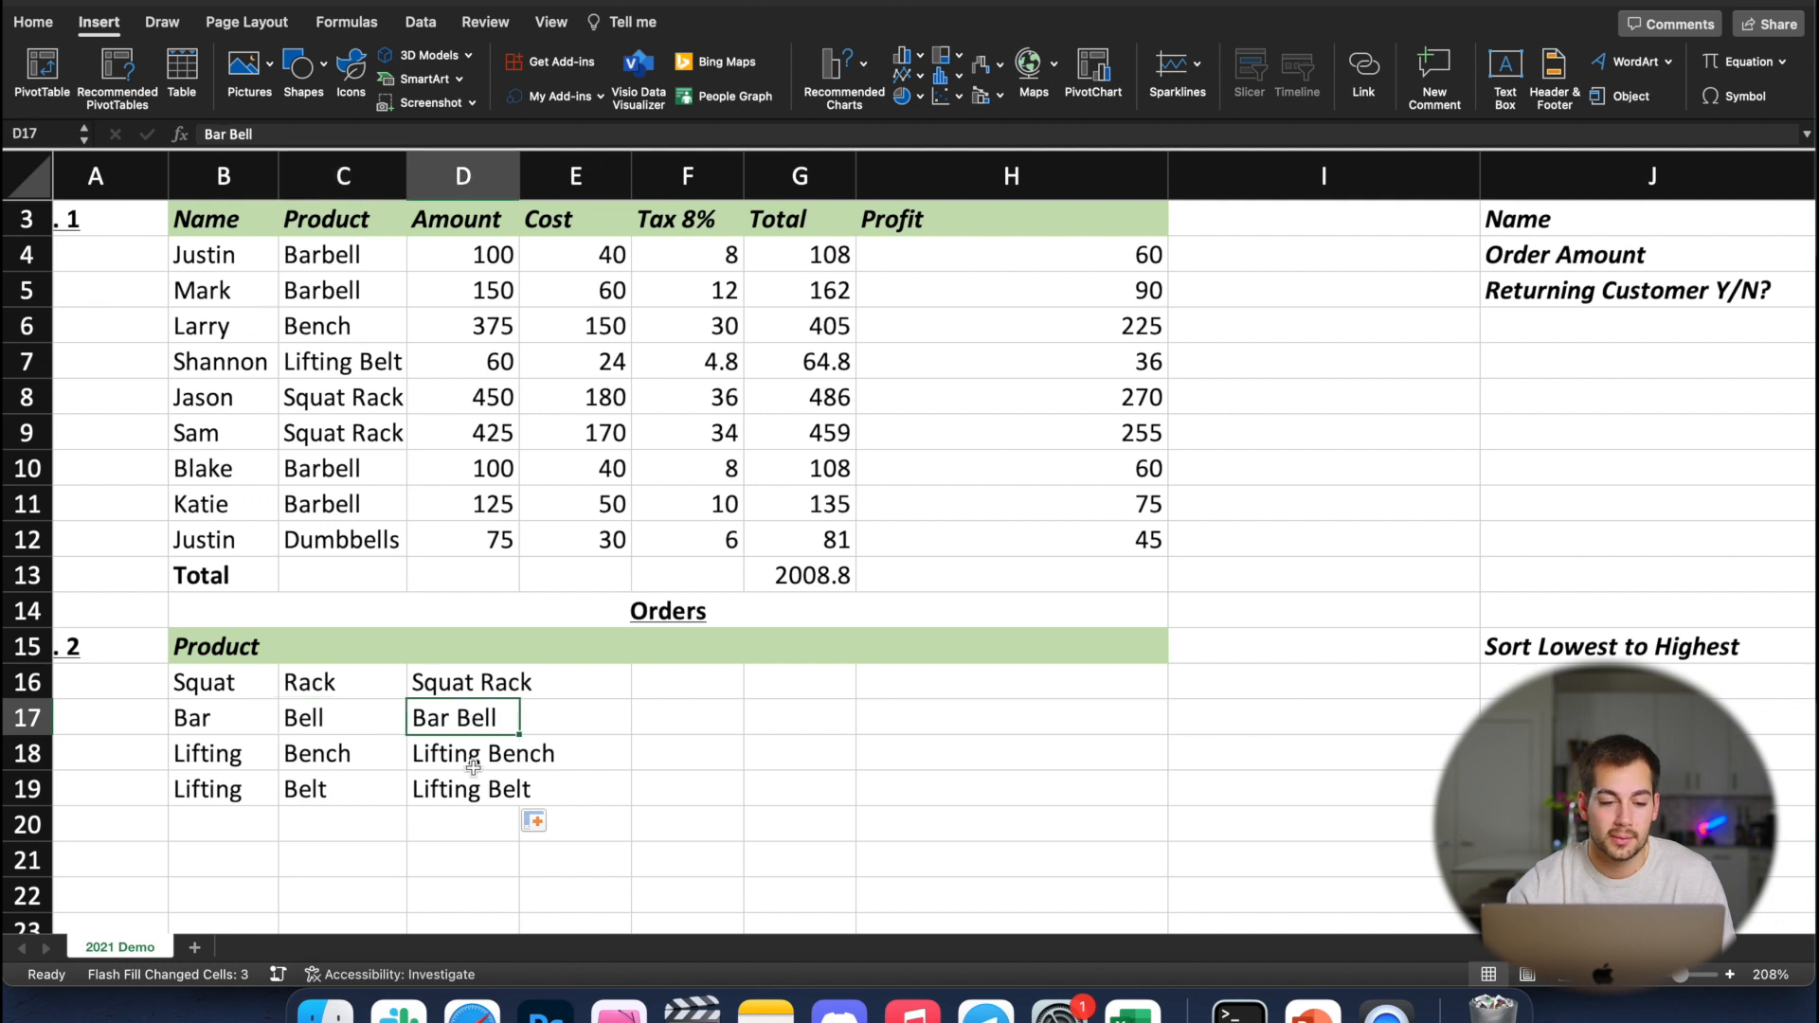
click(473, 765)
click(473, 794)
click(471, 690)
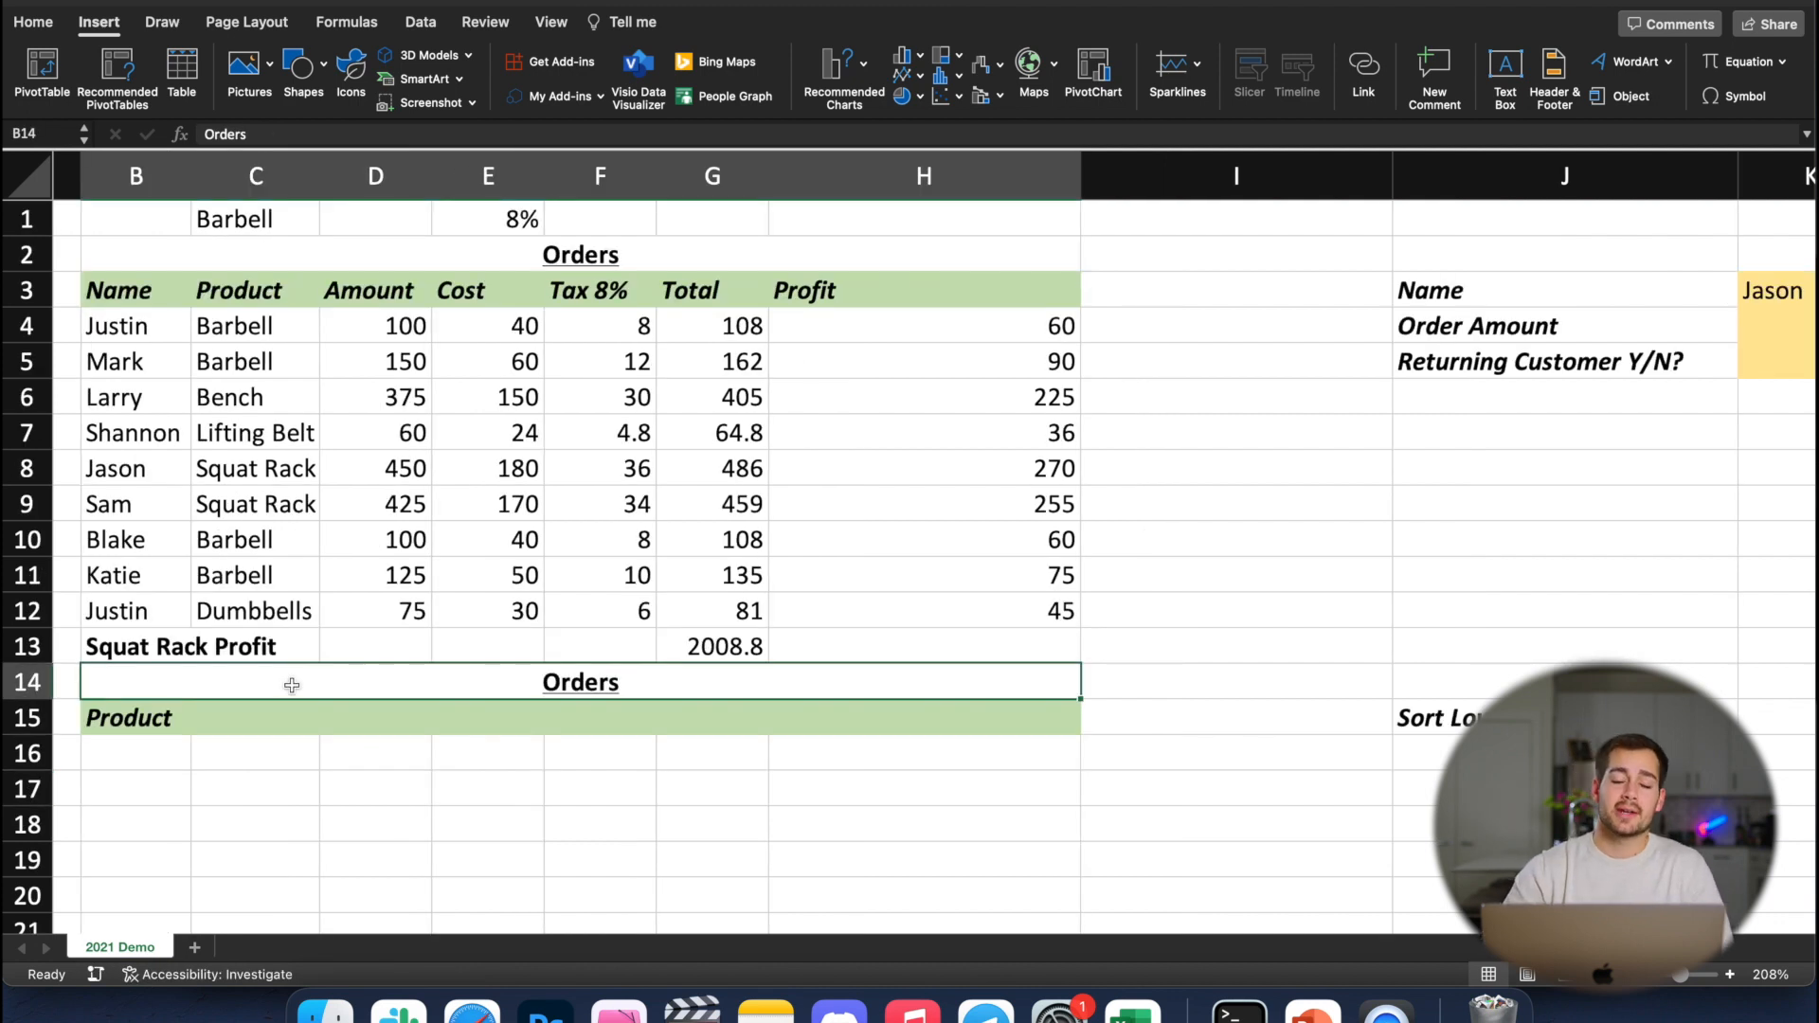
Clear the total from G13 and select the first Squat Rack entry in C8
click(702, 650)
key(Delete)
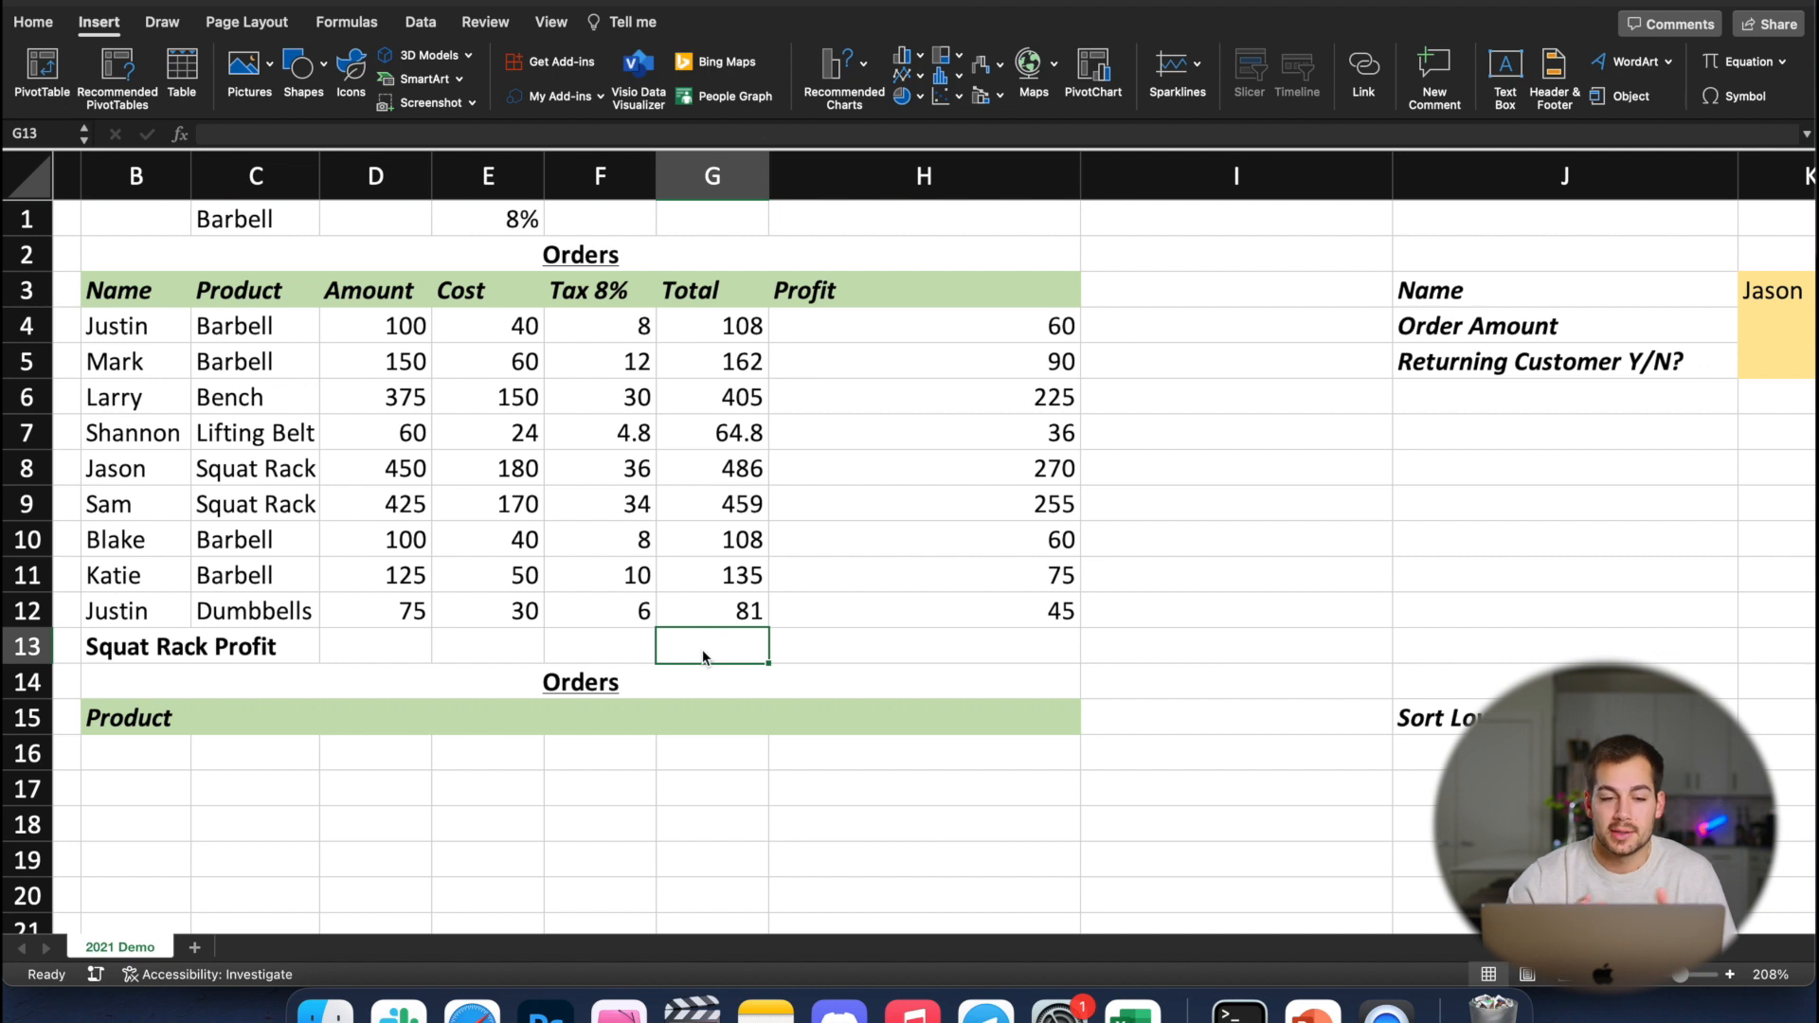
click(257, 474)
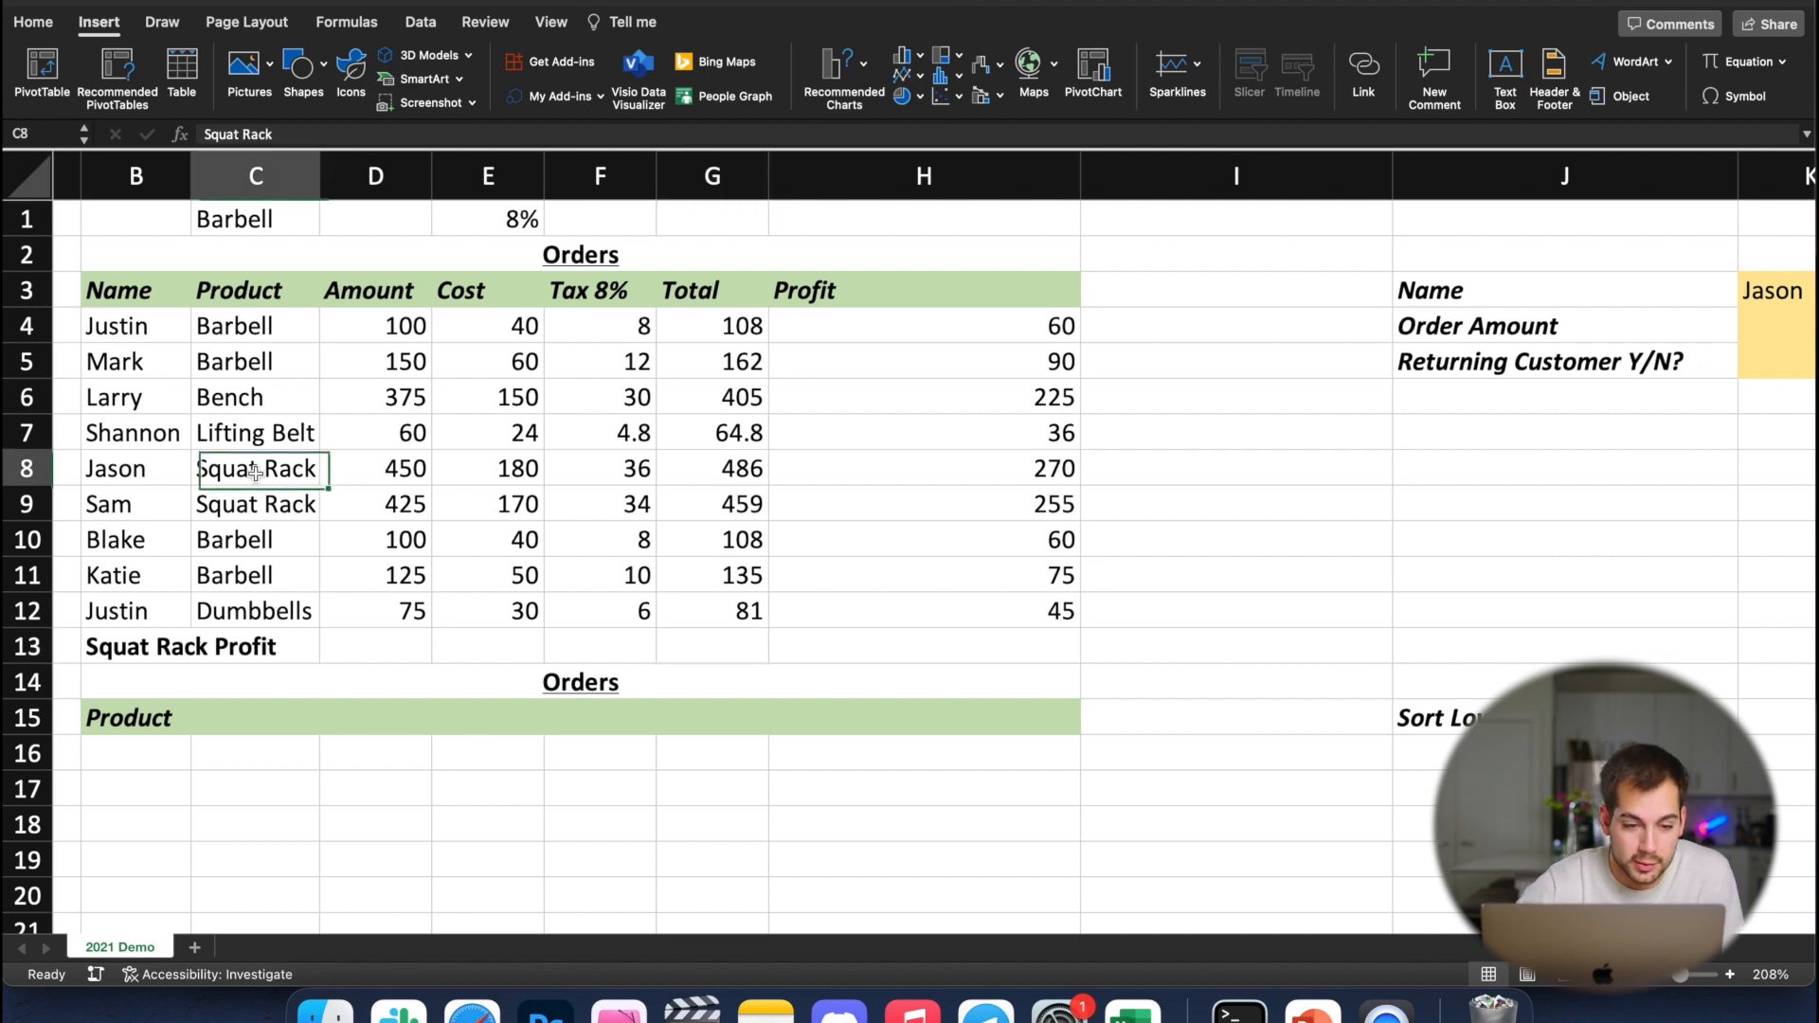
Start a SUMIF formula in H13 with the products in C4:C12 as its range
click(830, 645)
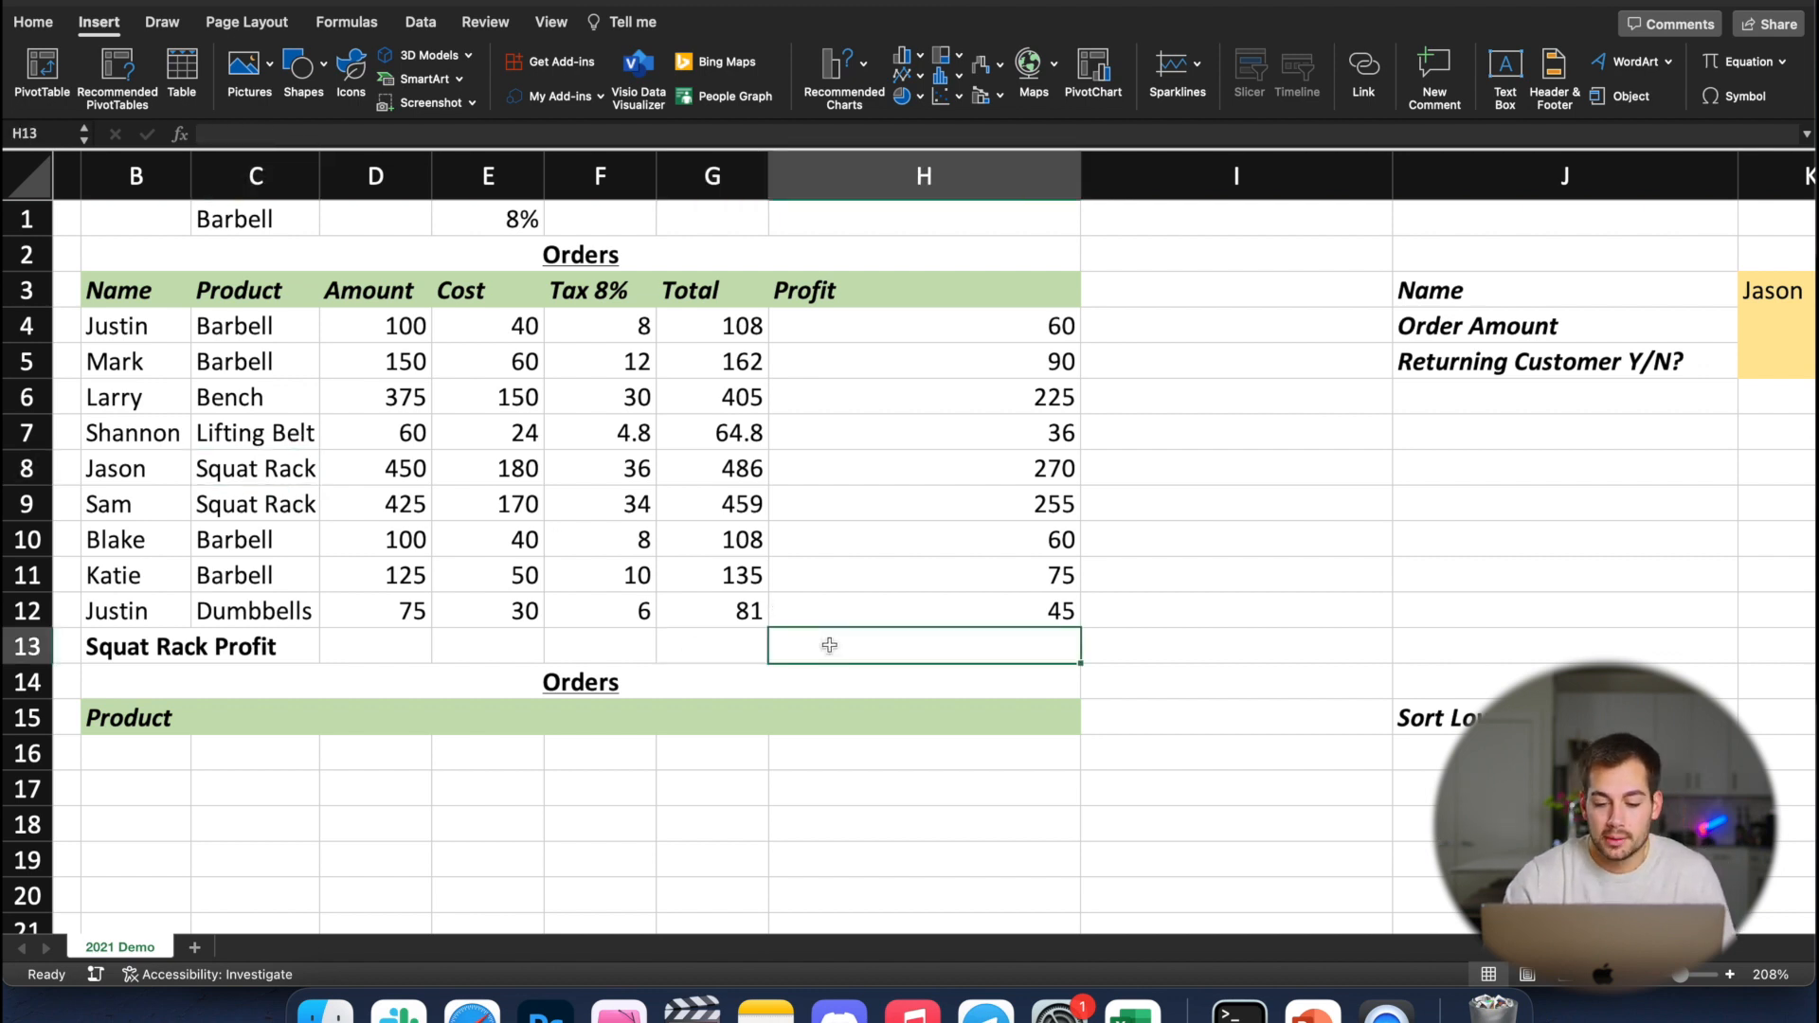
text(=)
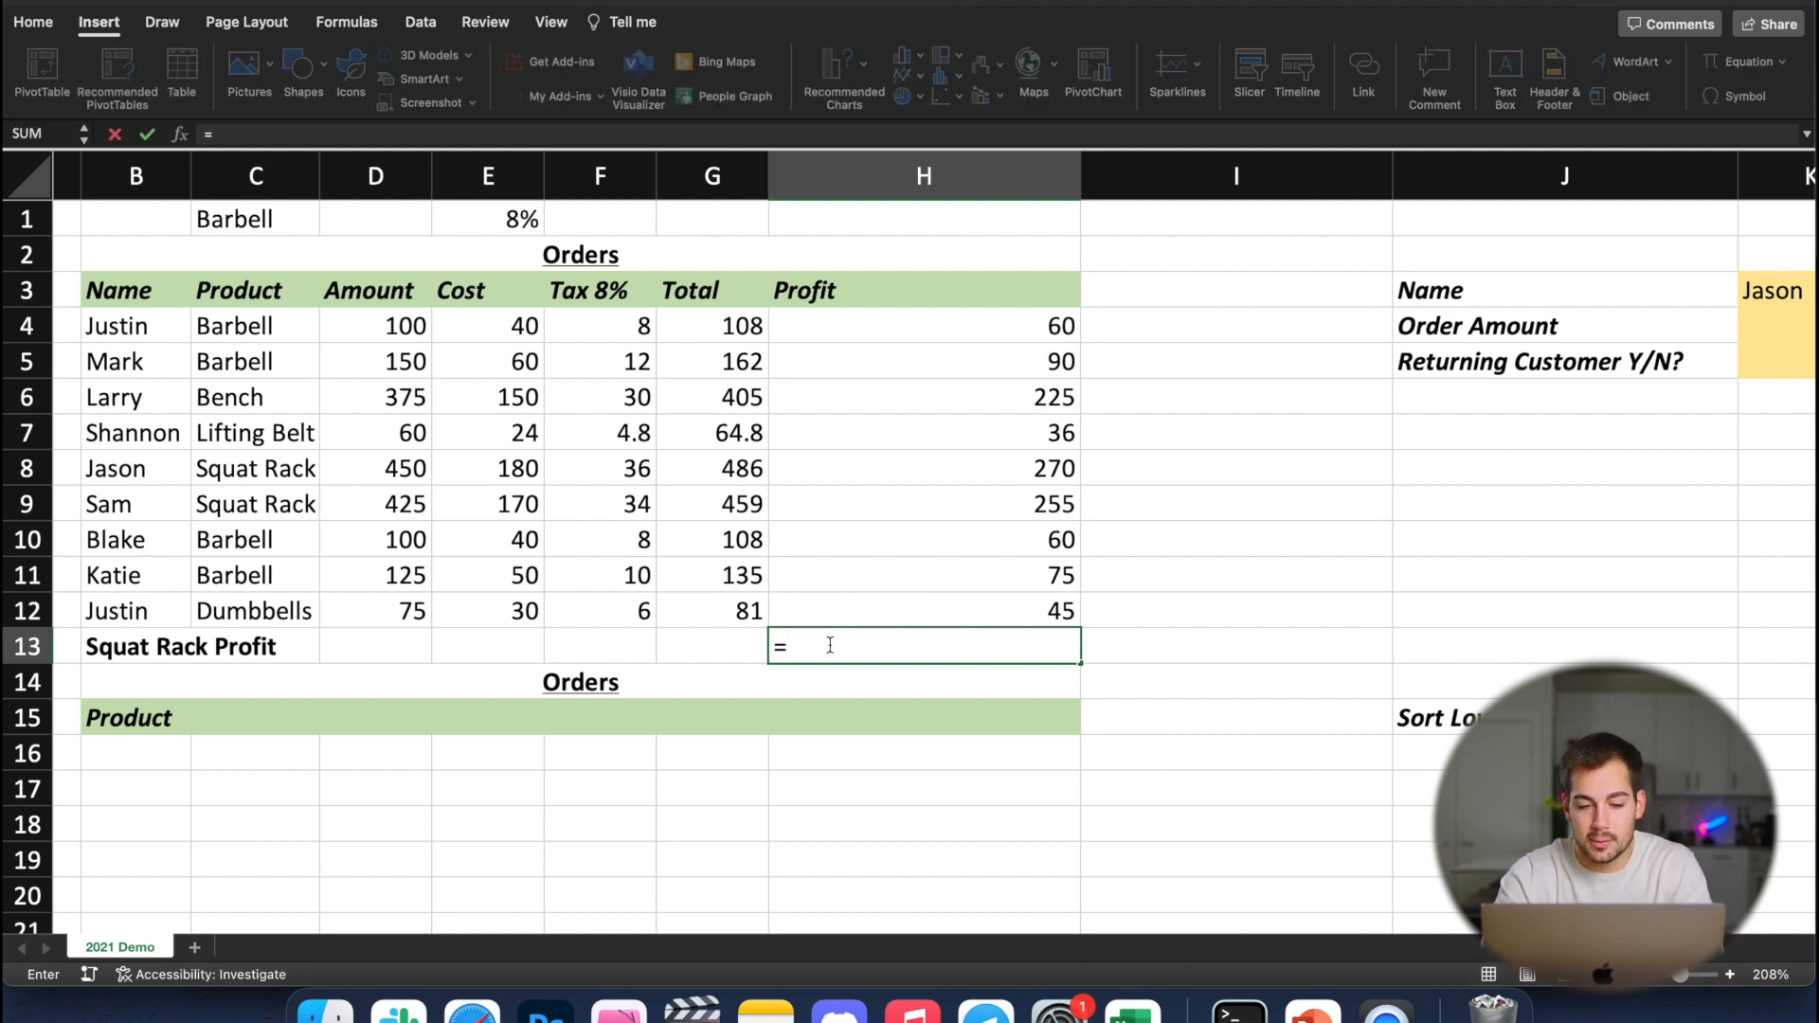
text(sumif)
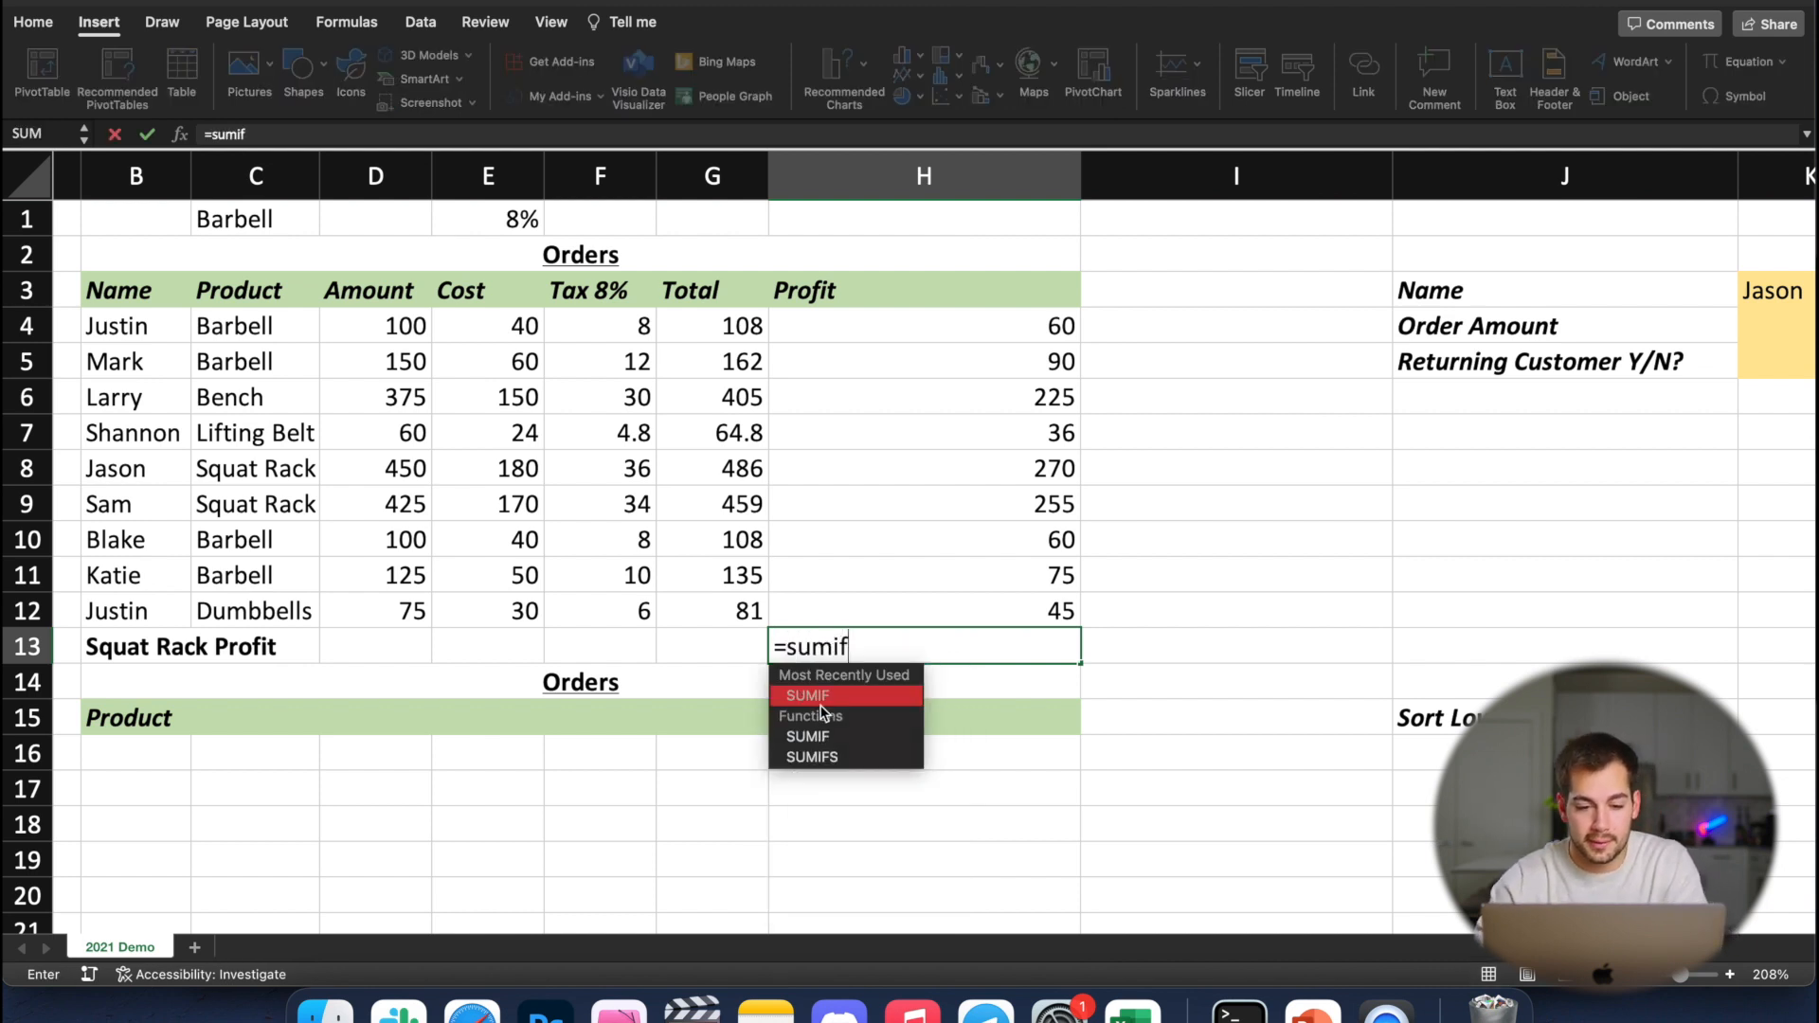
double_click(815, 696)
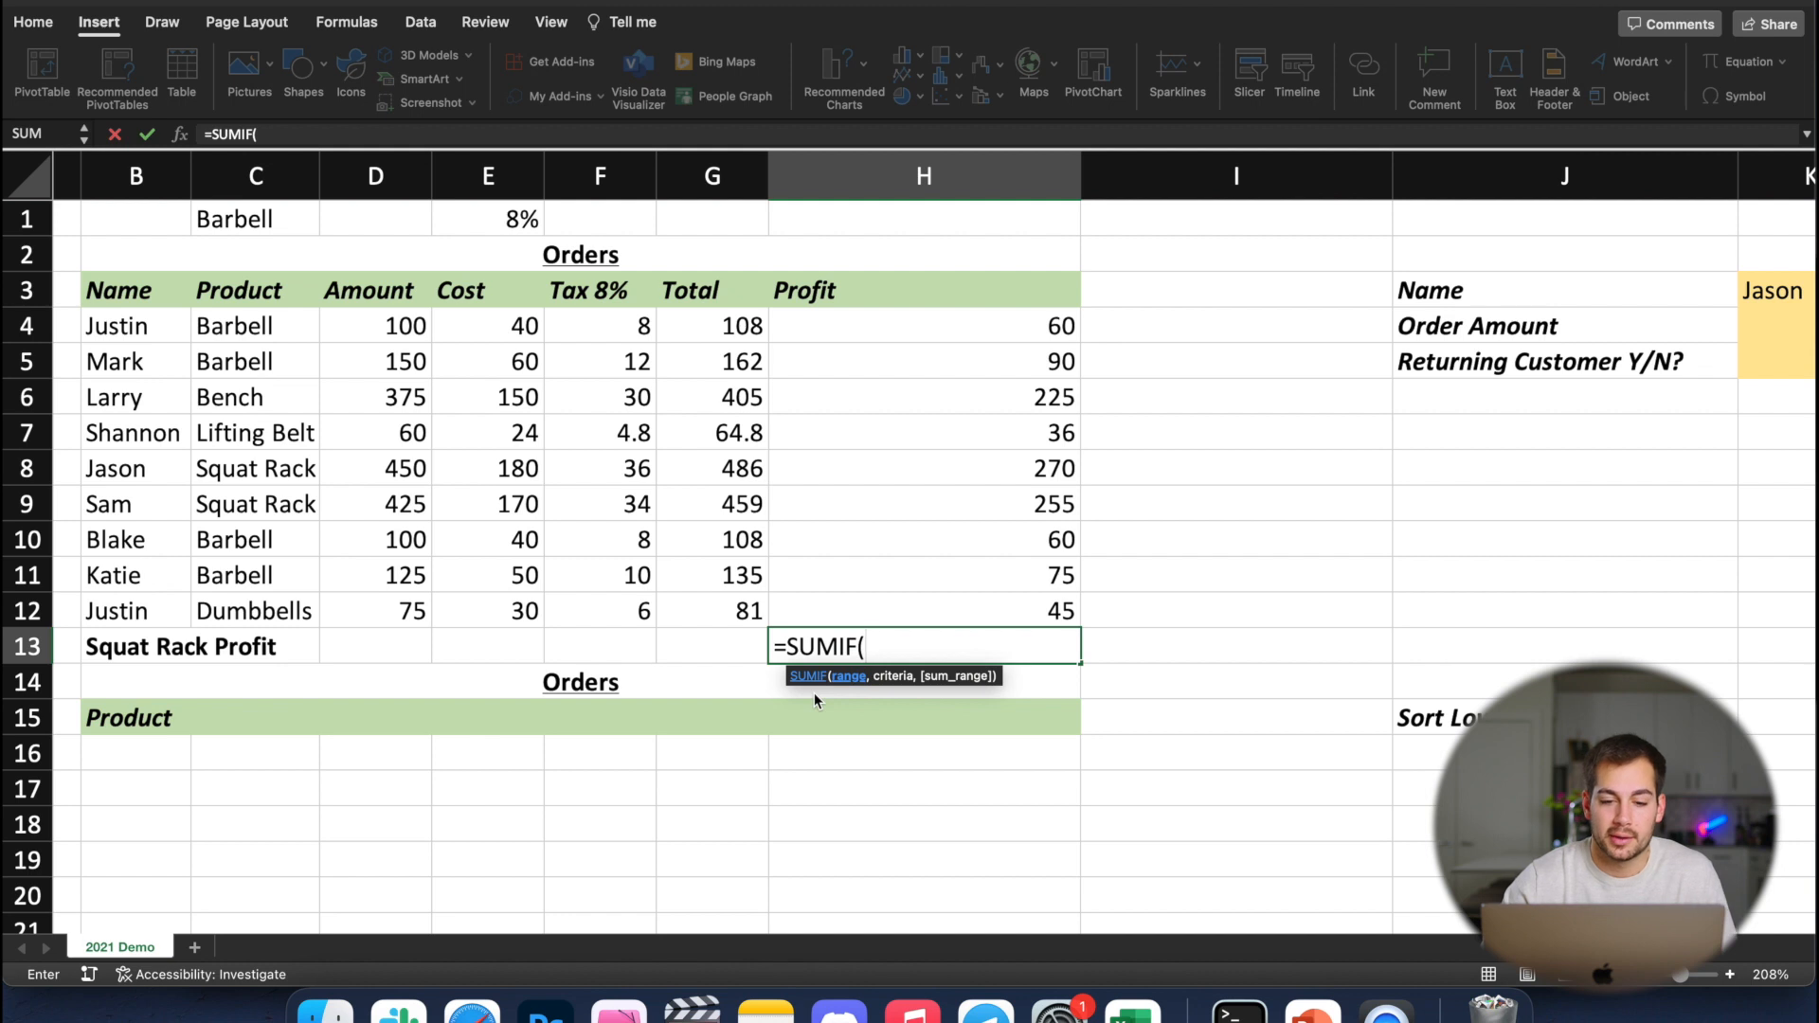
drag(235, 329, 249, 608)
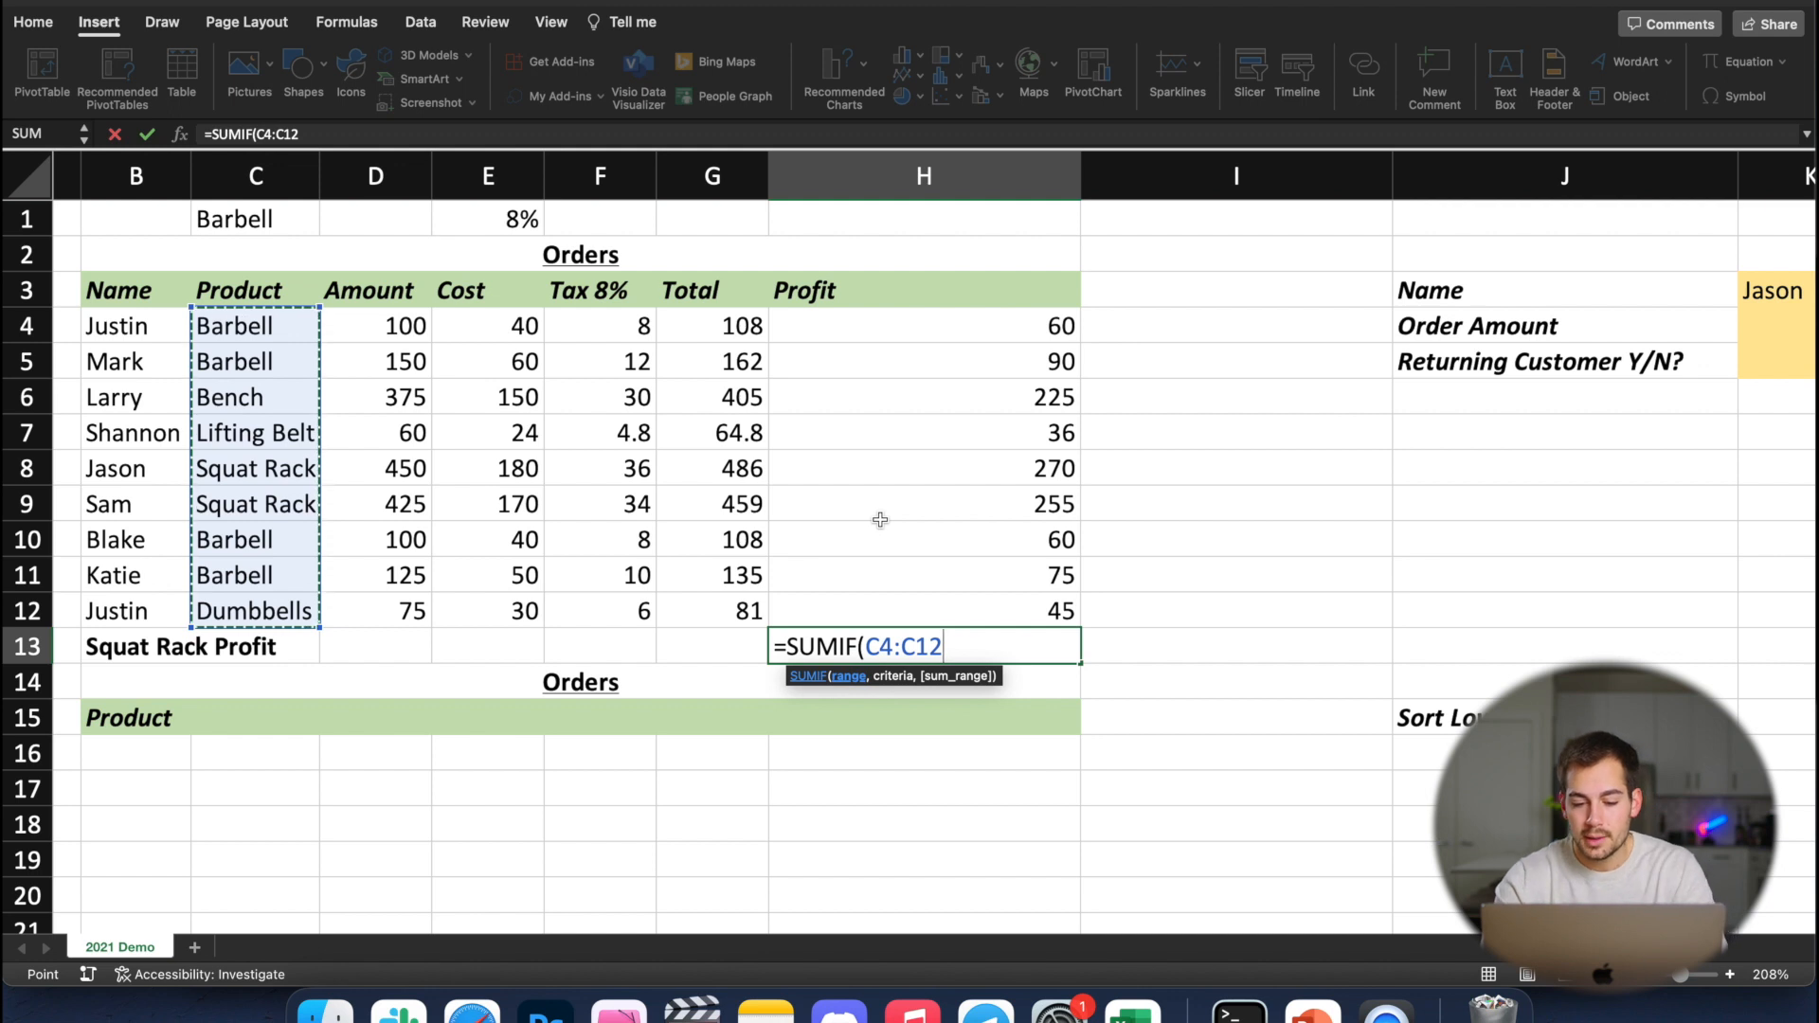
text(,)
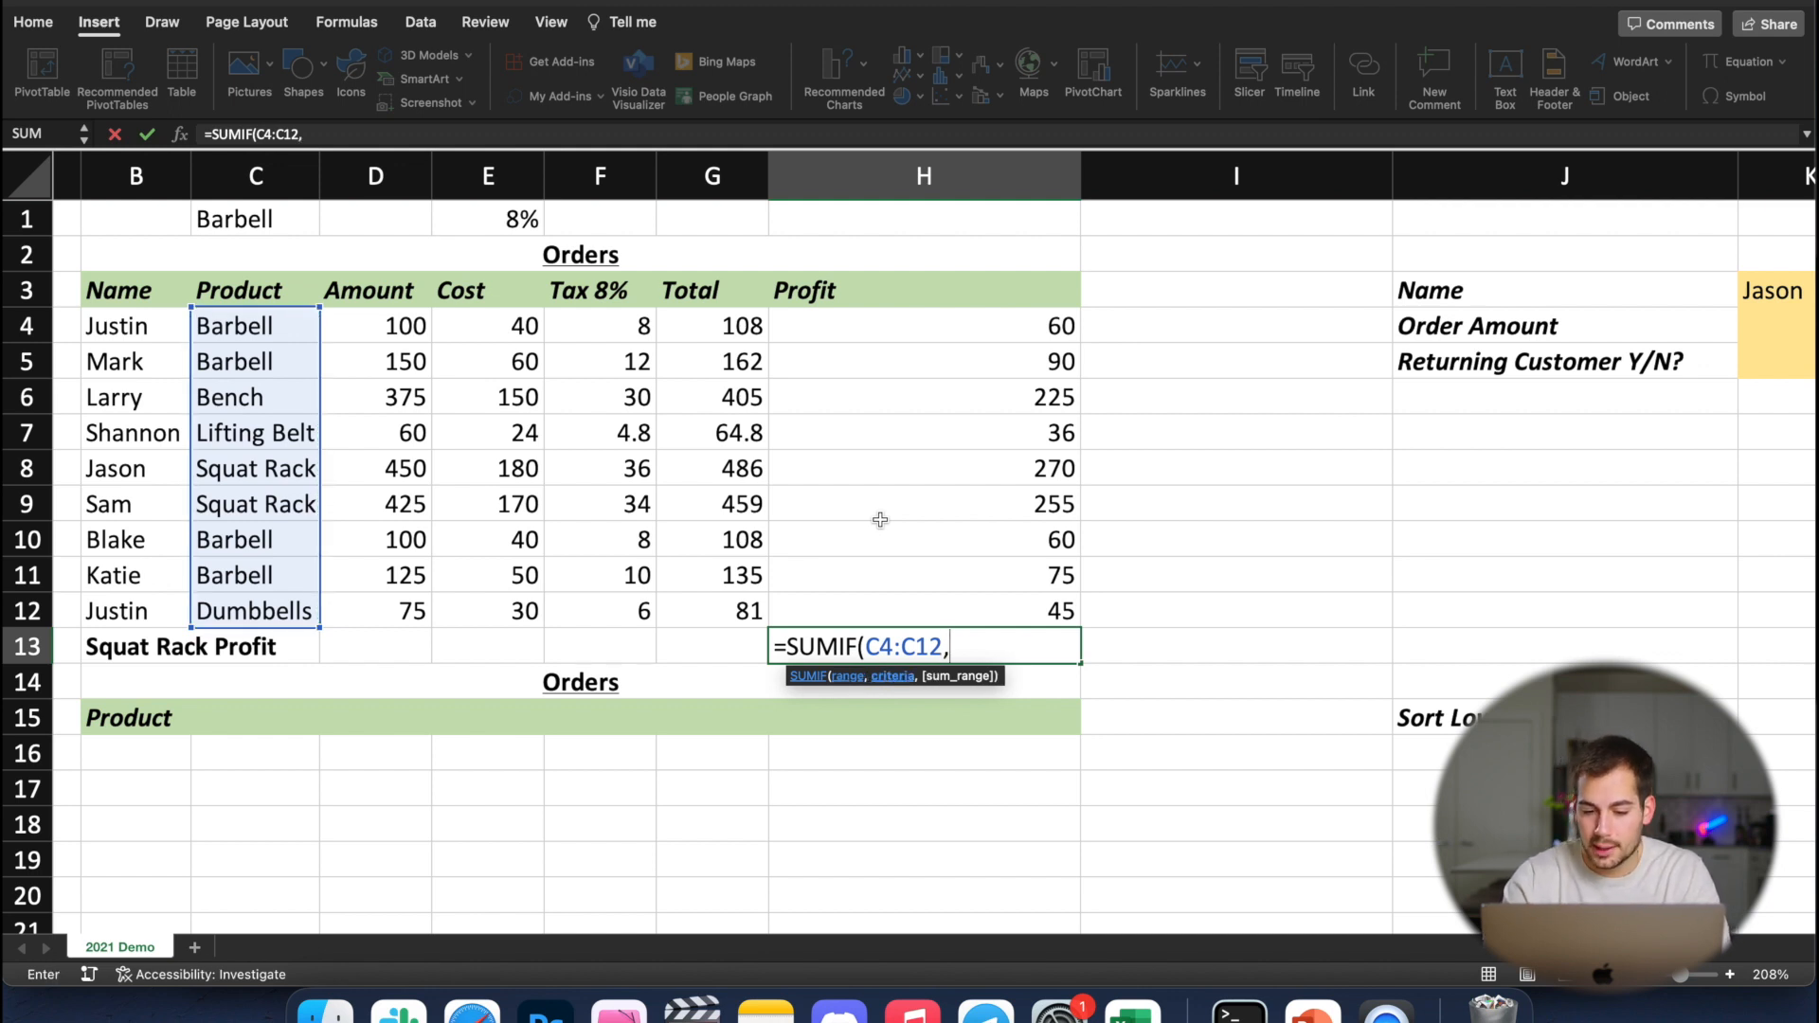
text("Squat Ra)
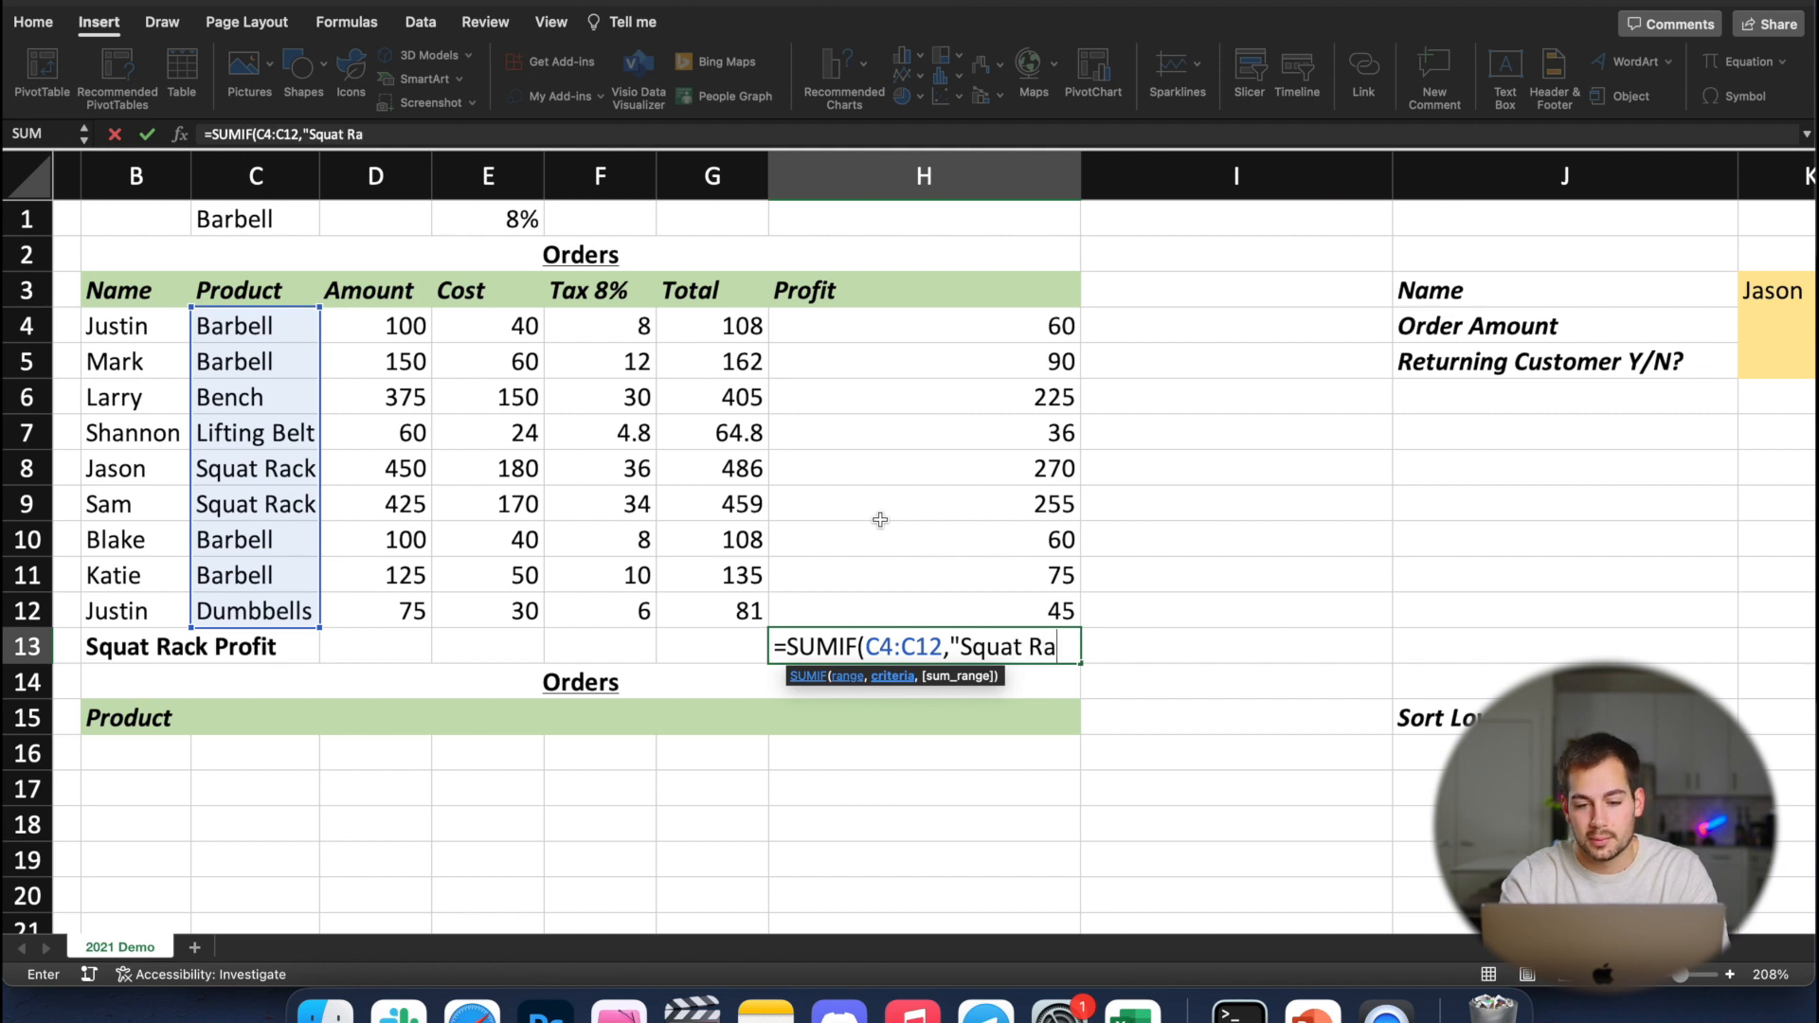
text(ck",)
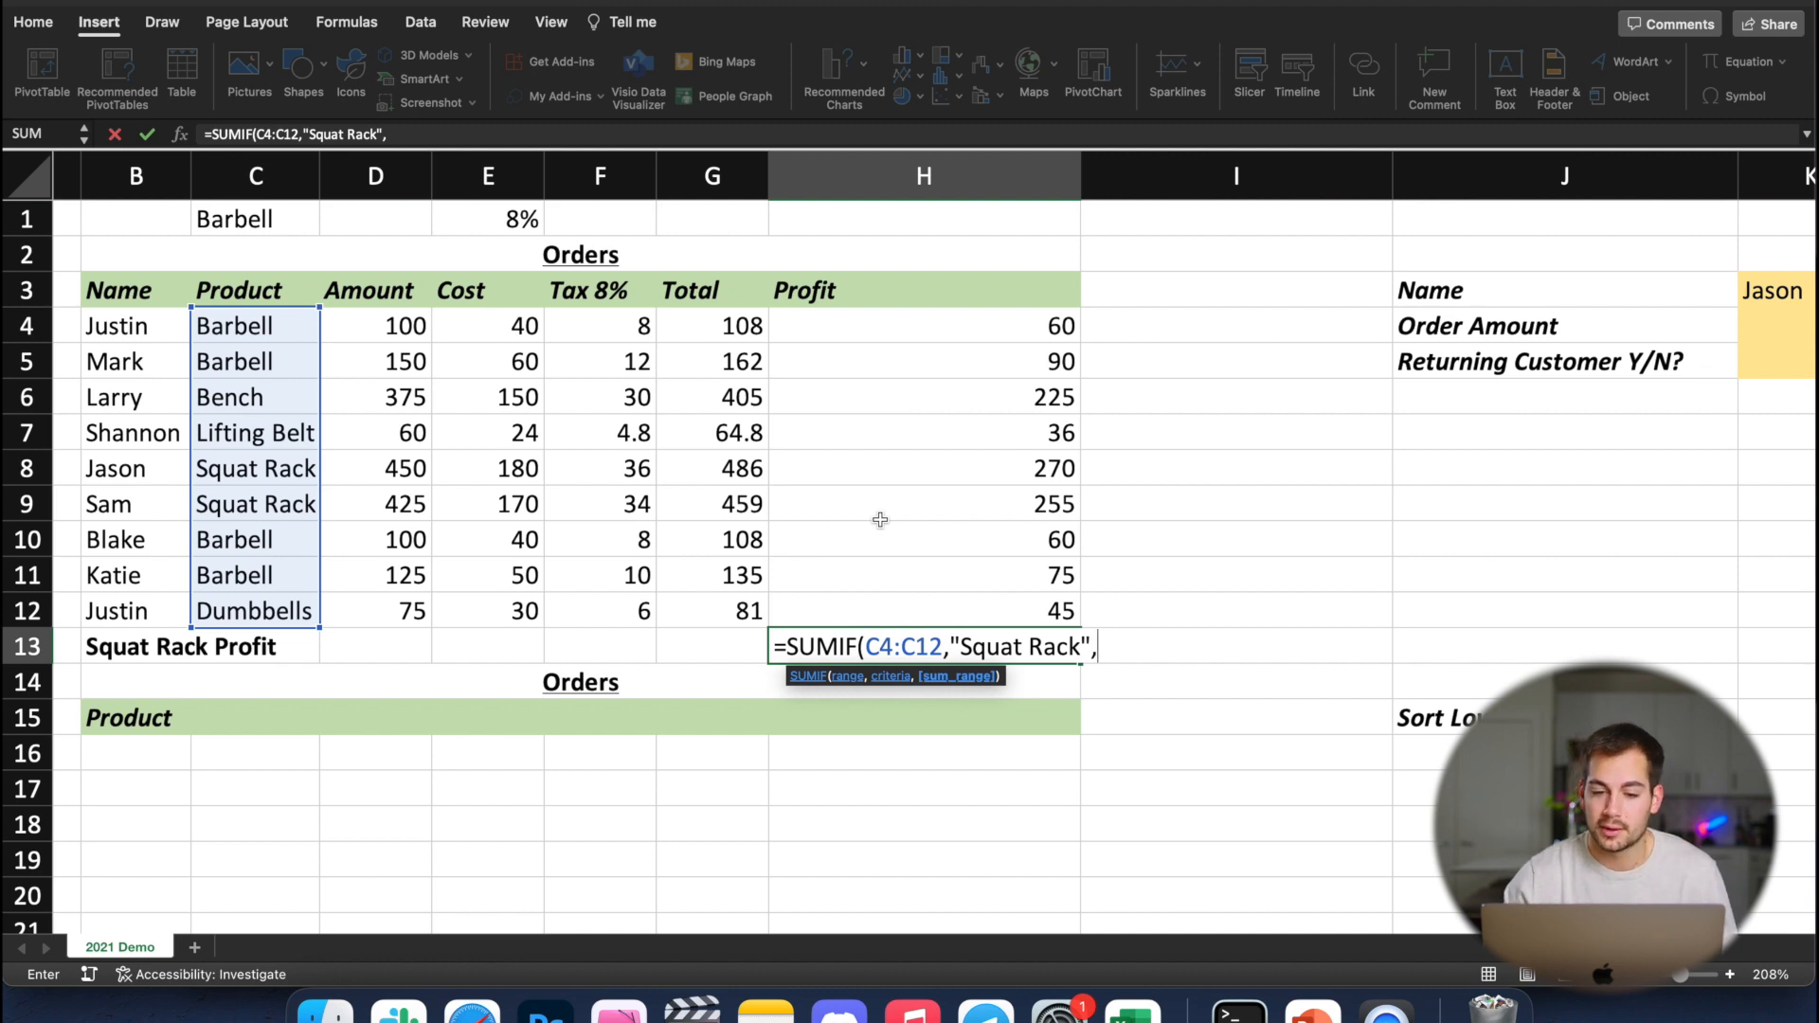
Complete the SUMIF in H13 with the criterion "Squat Rack" and the profits in H4:H12 as sum range, and check it against H8 and H9
click(832, 326)
drag(832, 326, 847, 603)
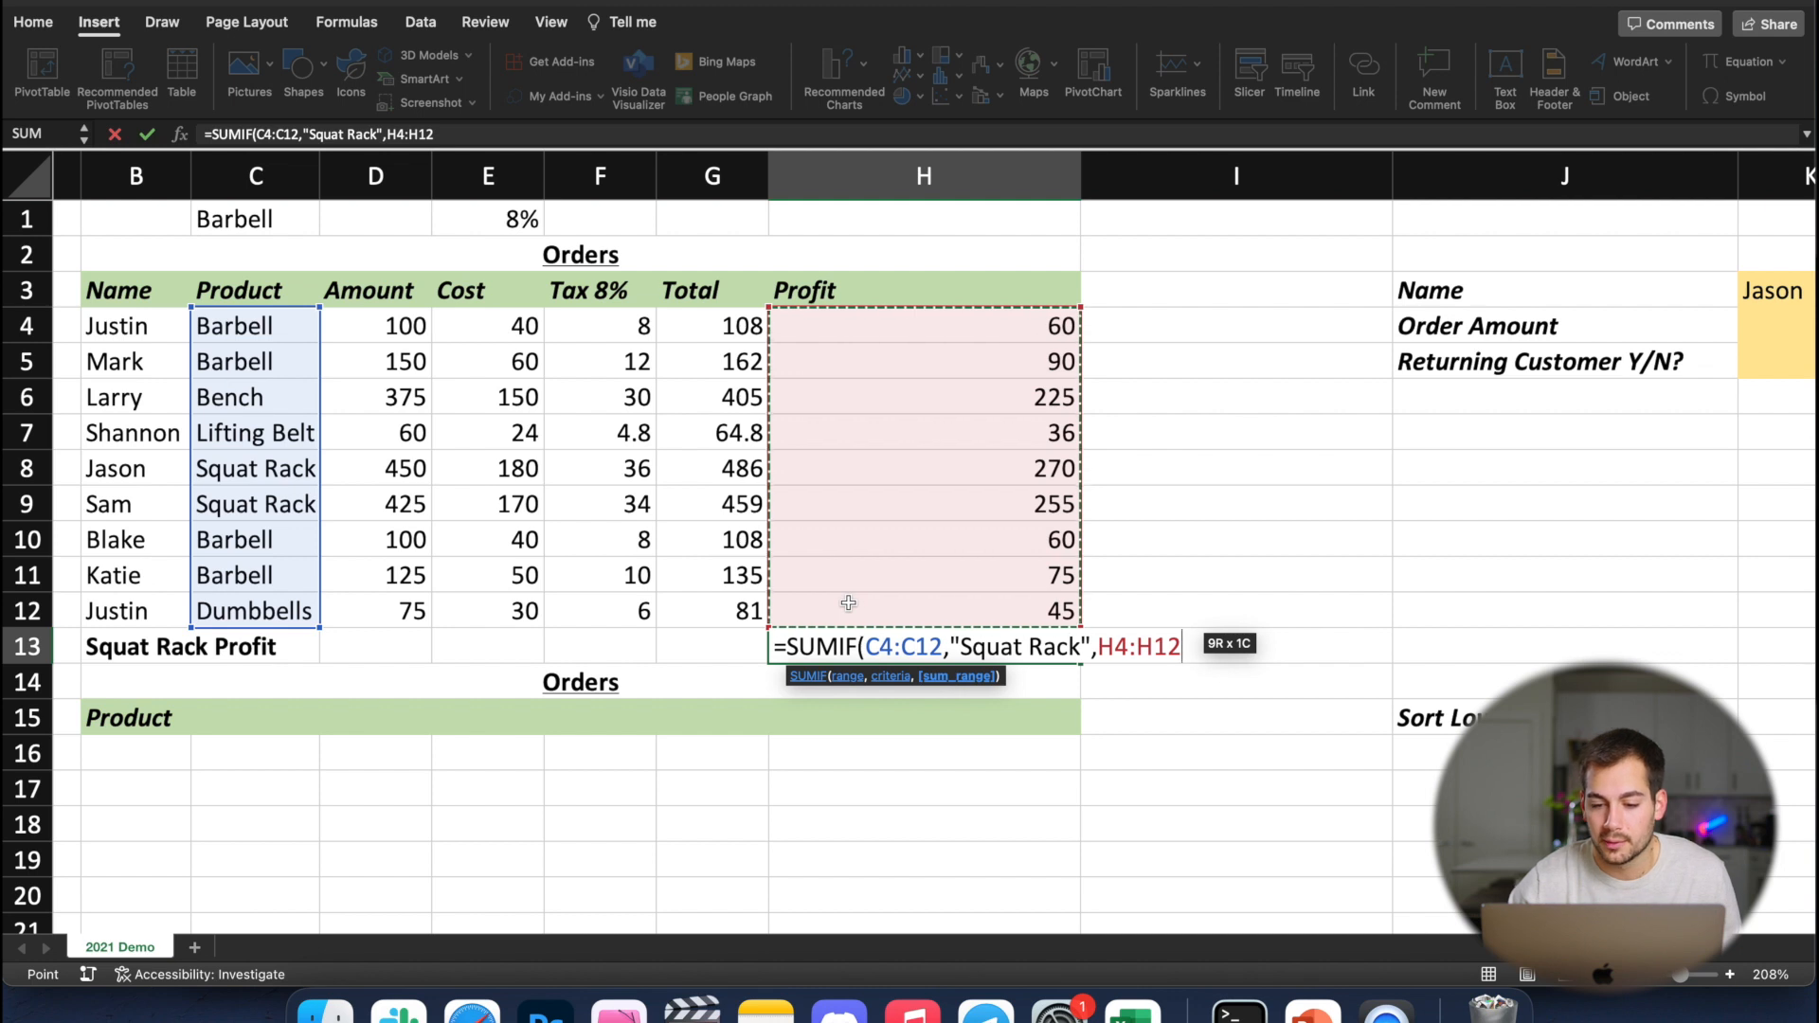
key(Return)
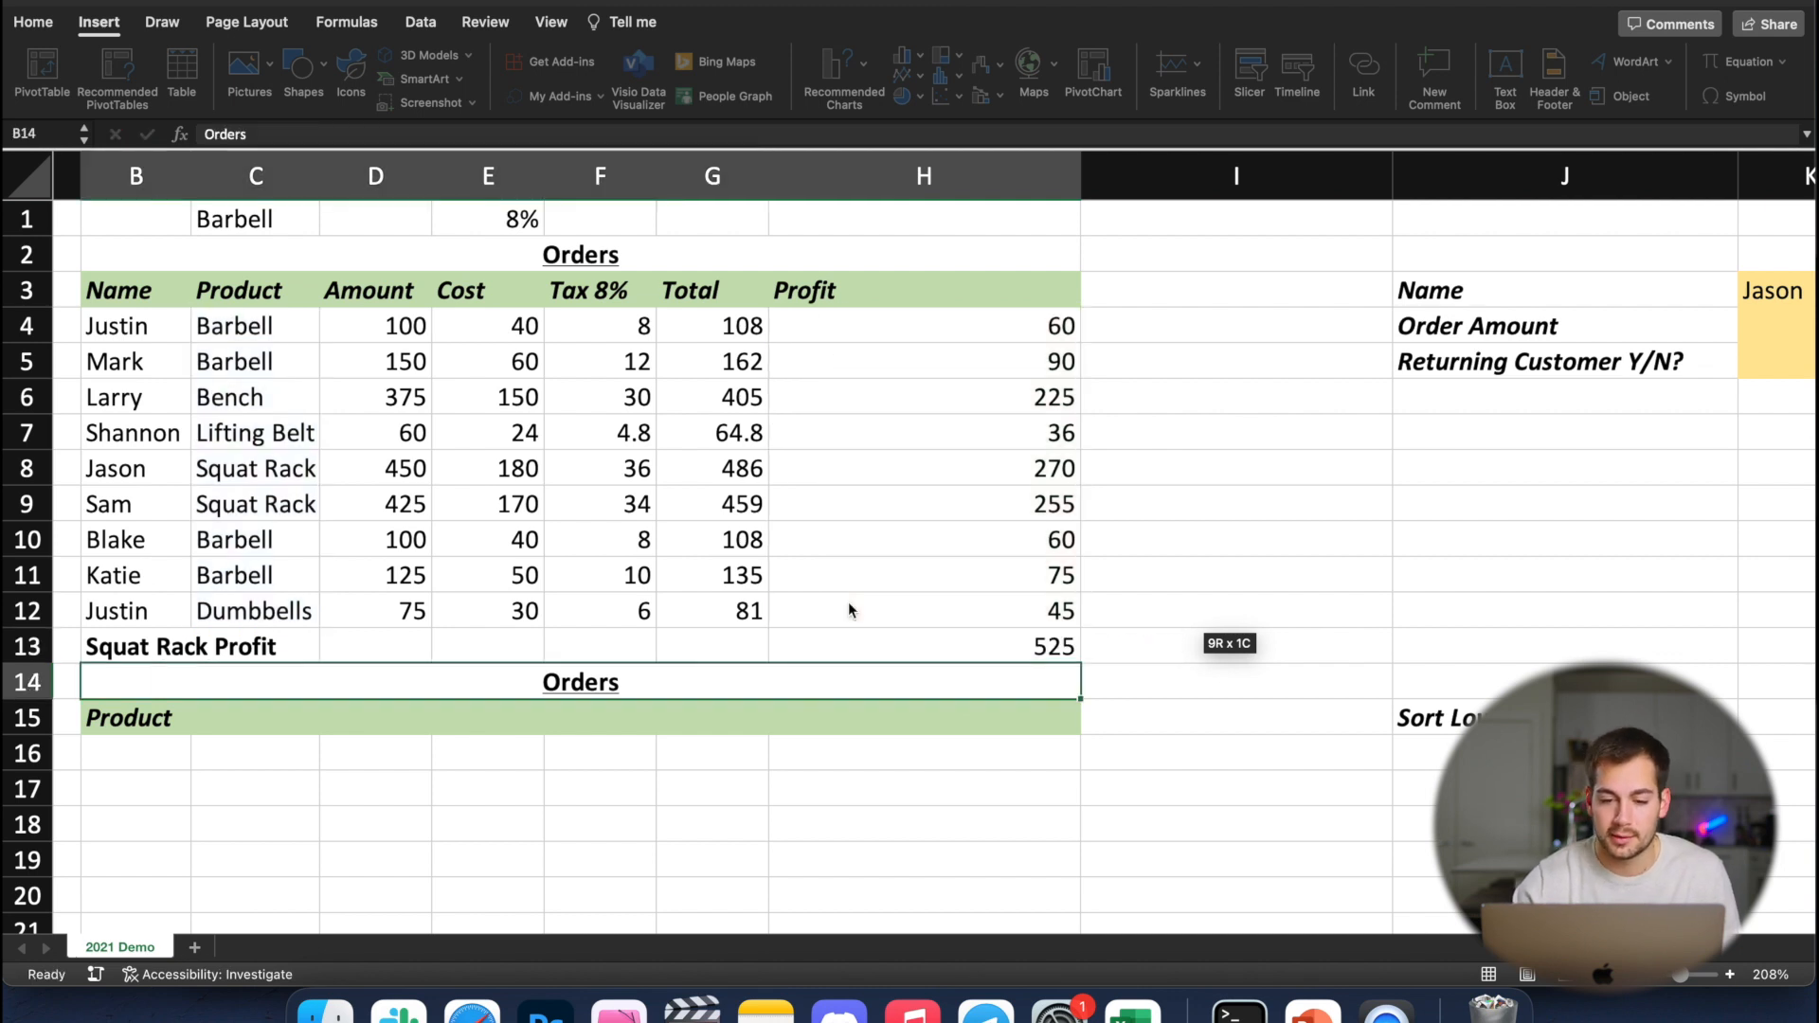
click(899, 652)
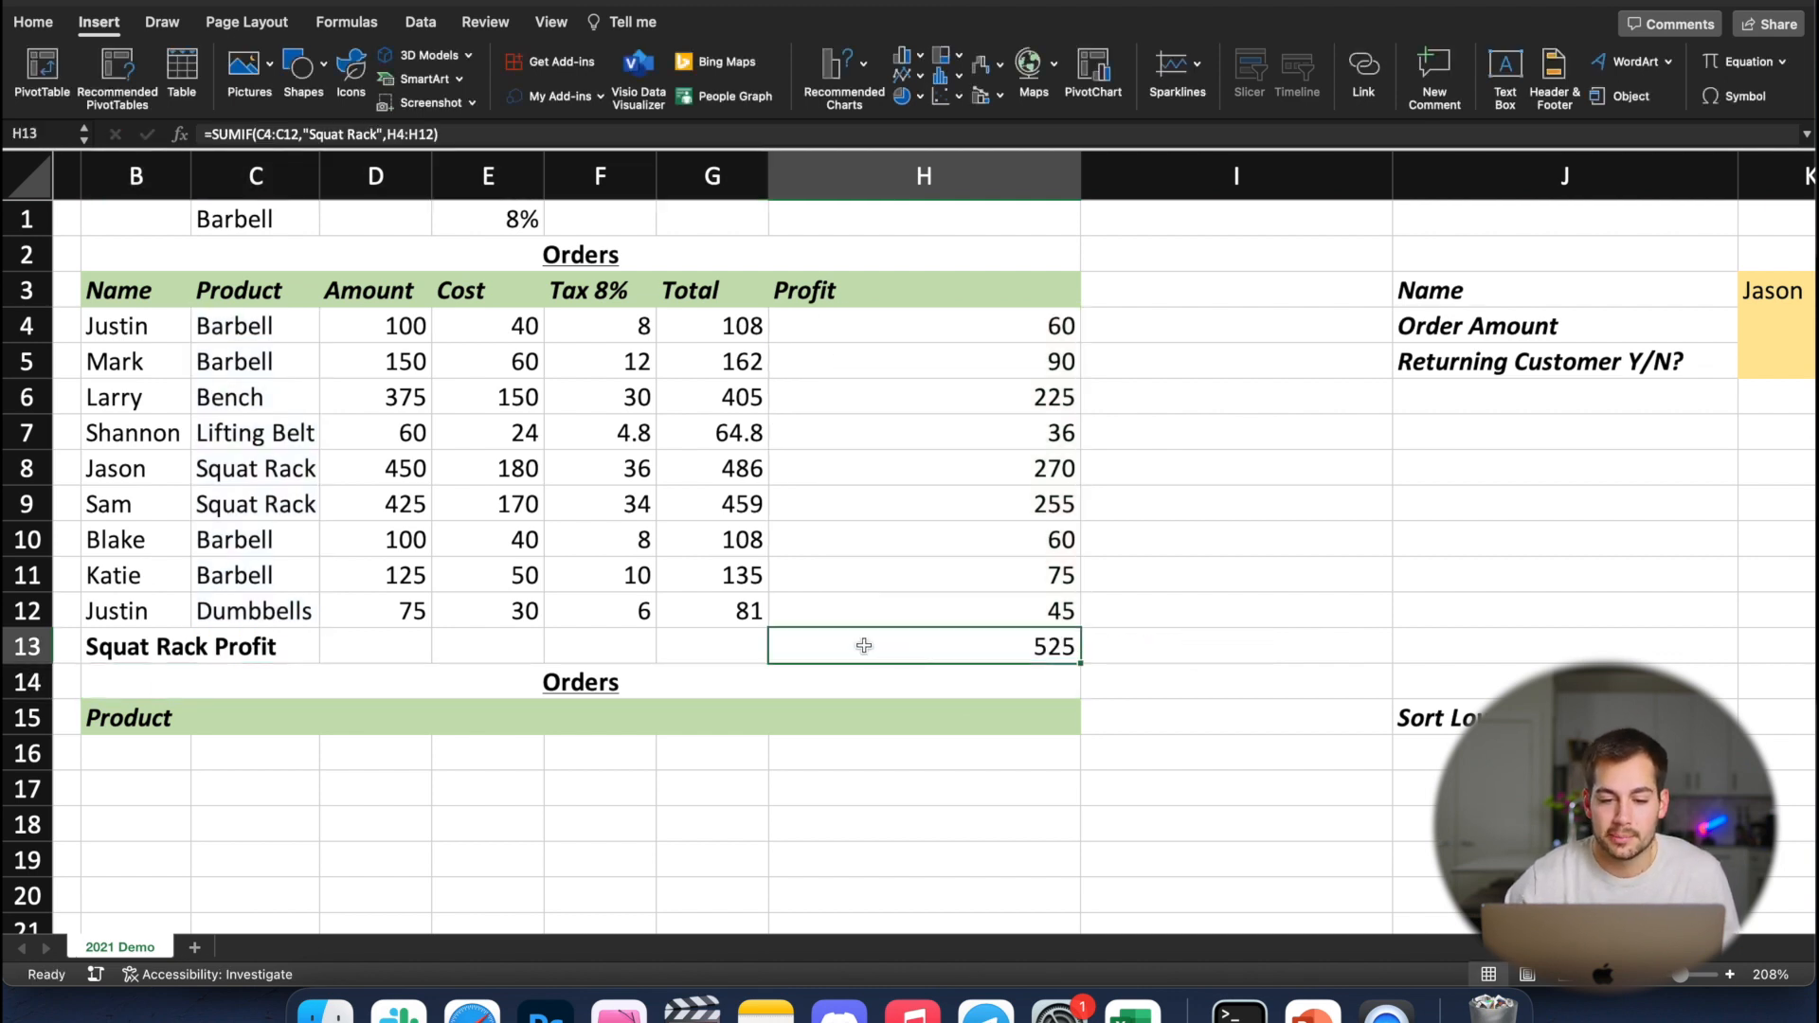
click(1049, 473)
click(1032, 504)
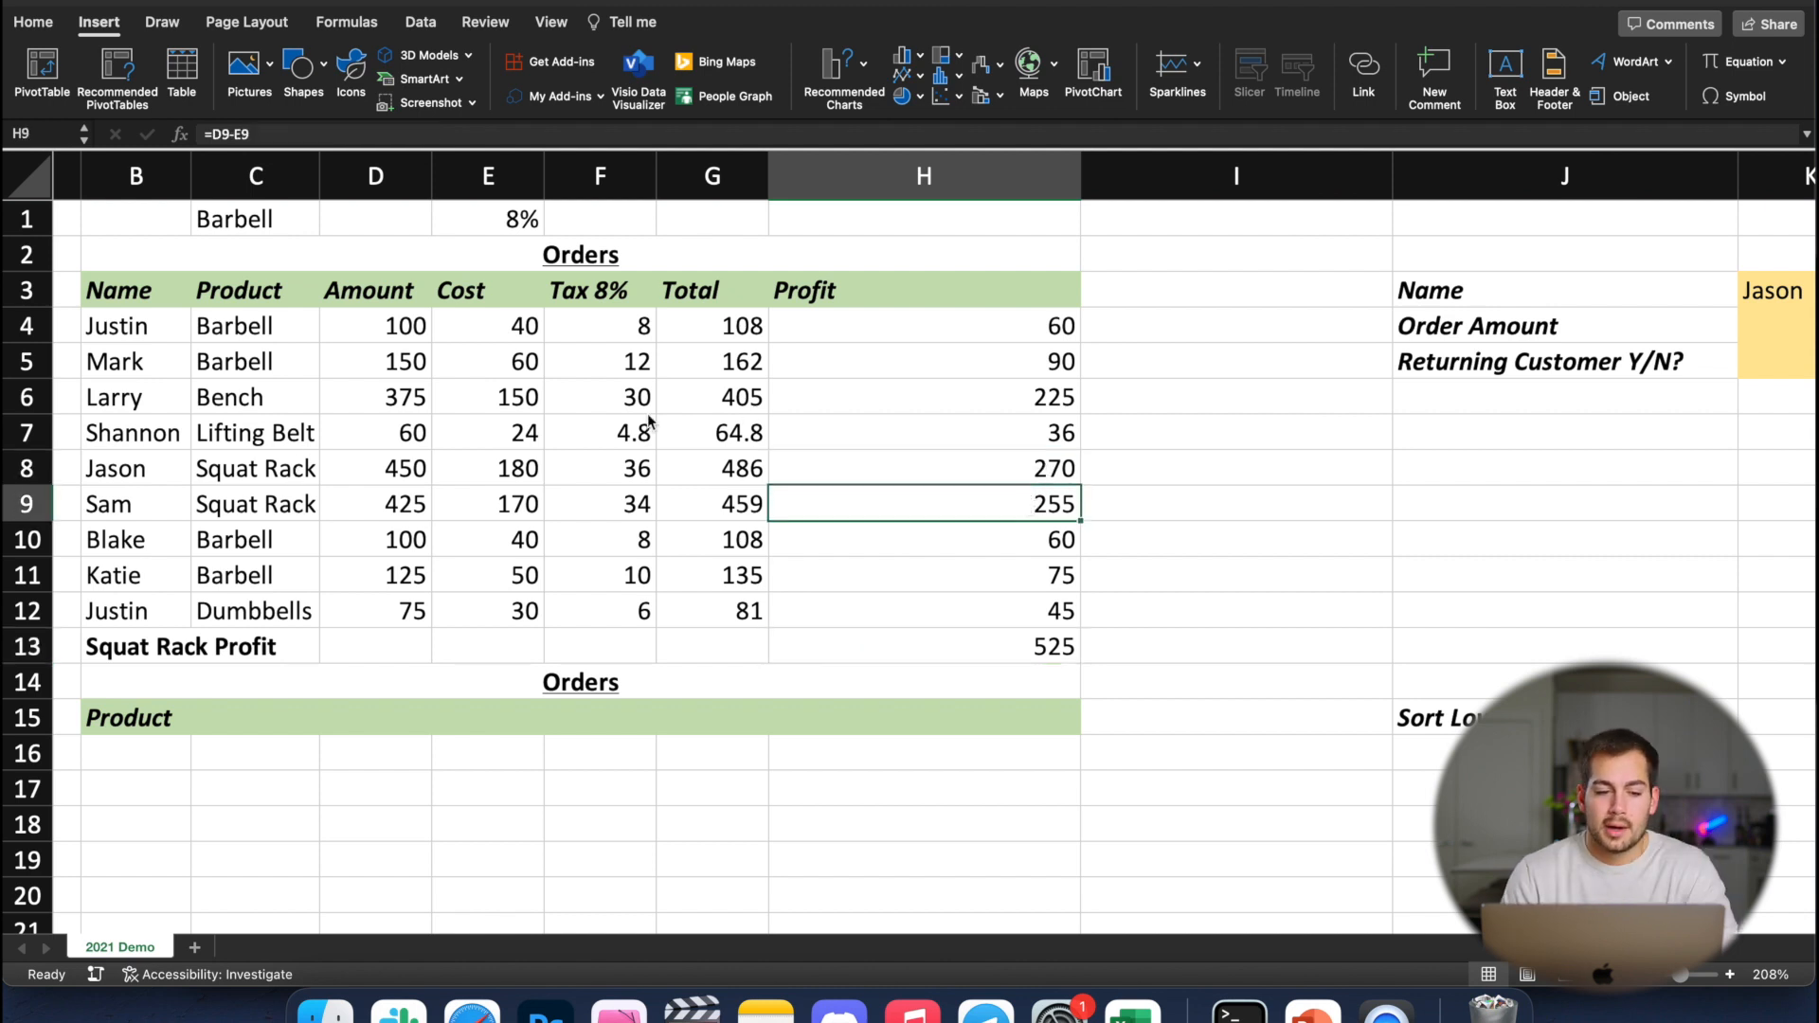
Replace the label in B13 with "How Many Benches Were Sold"
click(167, 652)
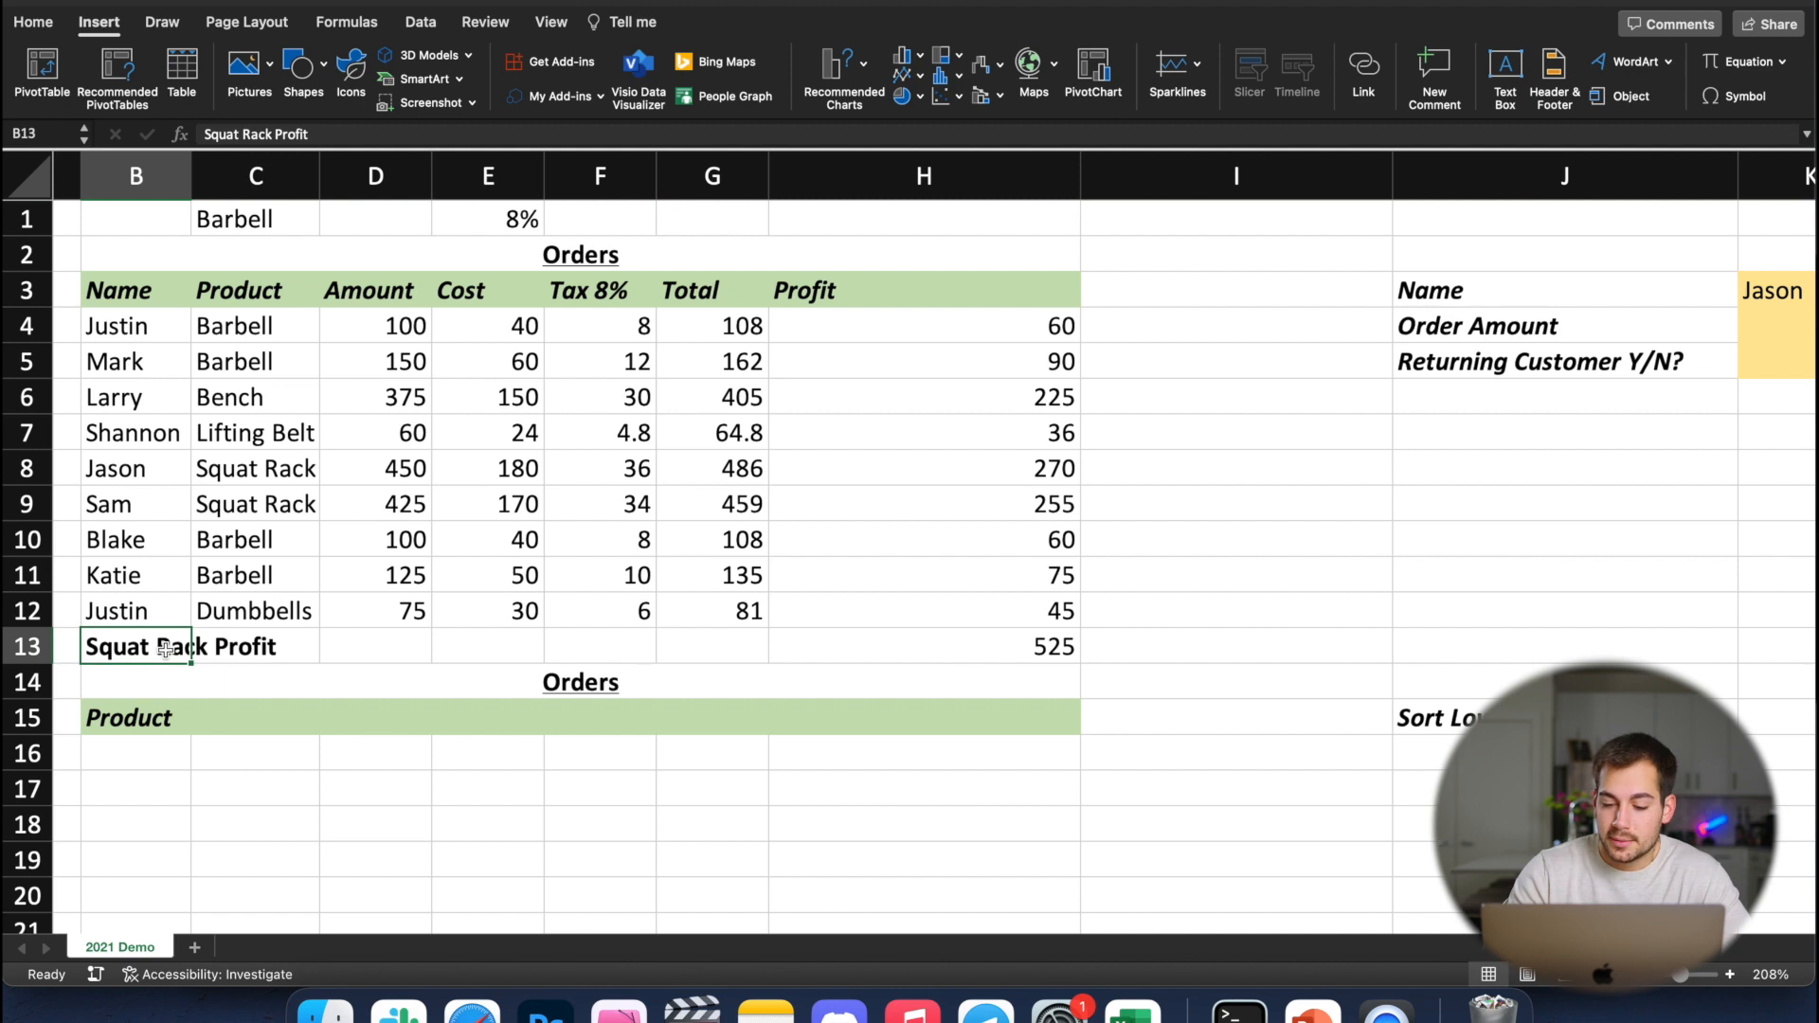
key(Delete)
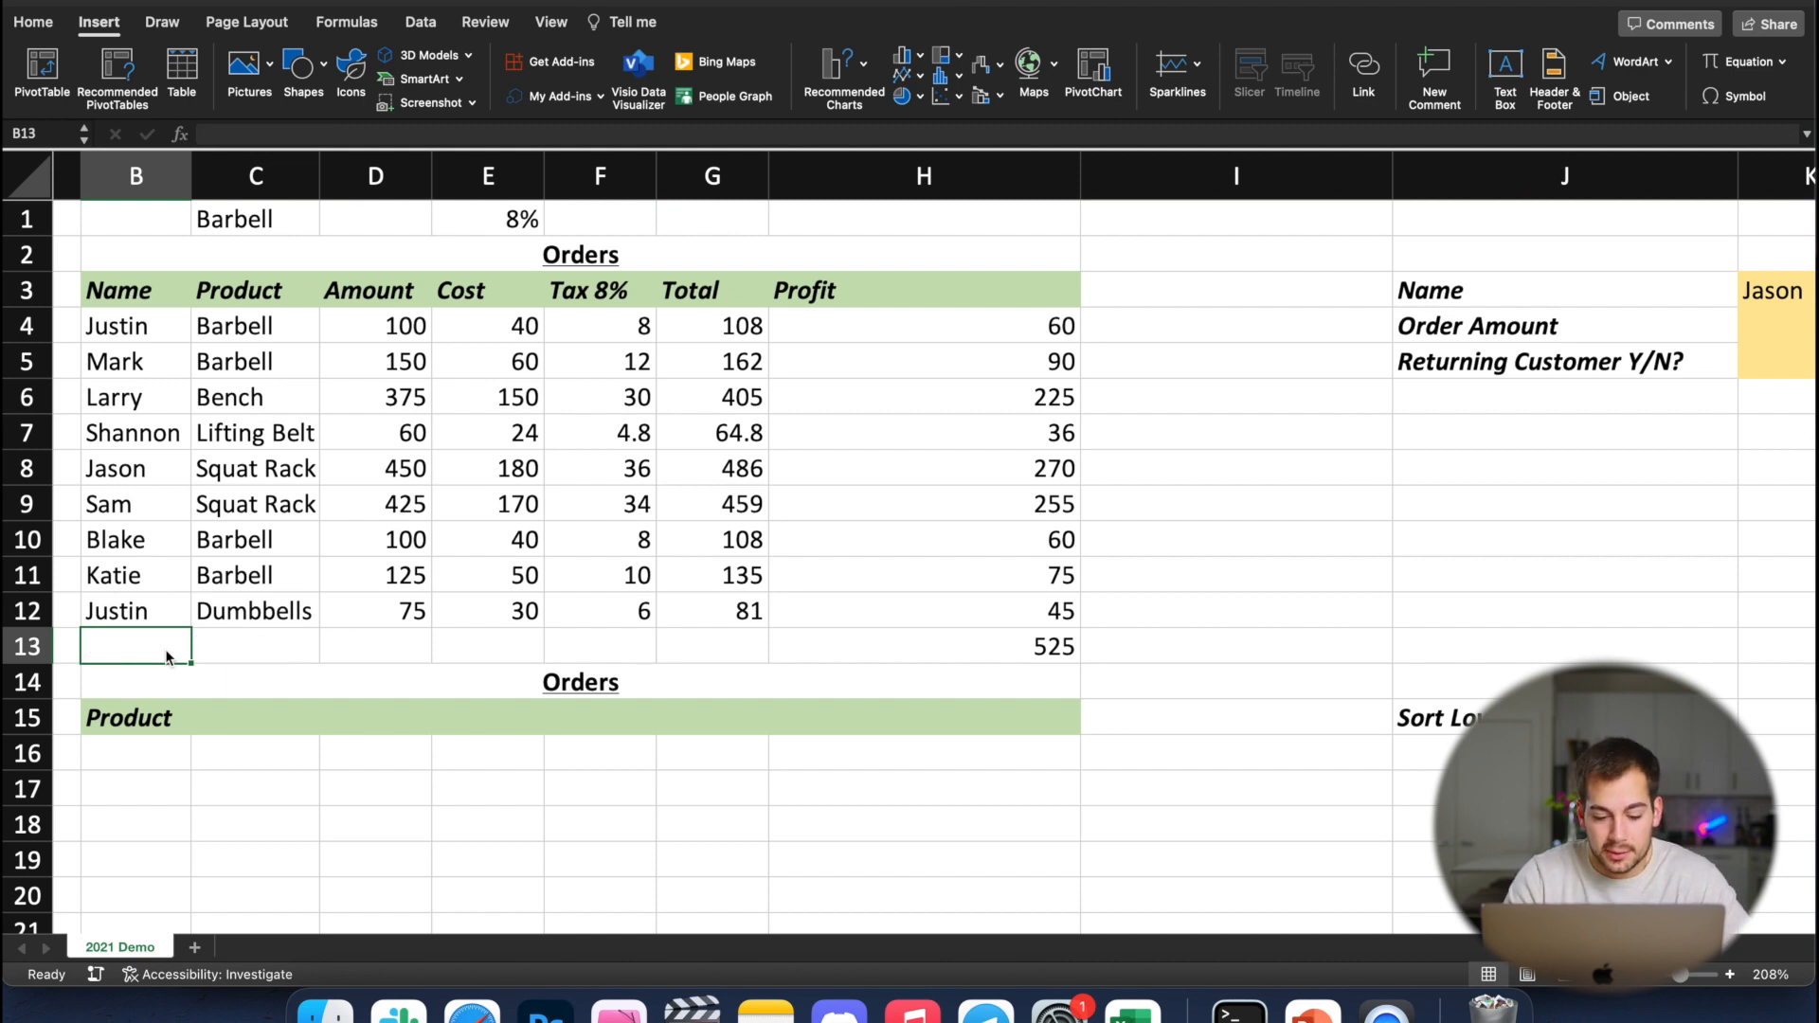
text(How Many Benches Were Sold)
Replace the SUMIF in H13 with the start of a COUNTIF formula over the products in C4:C12
click(810, 643)
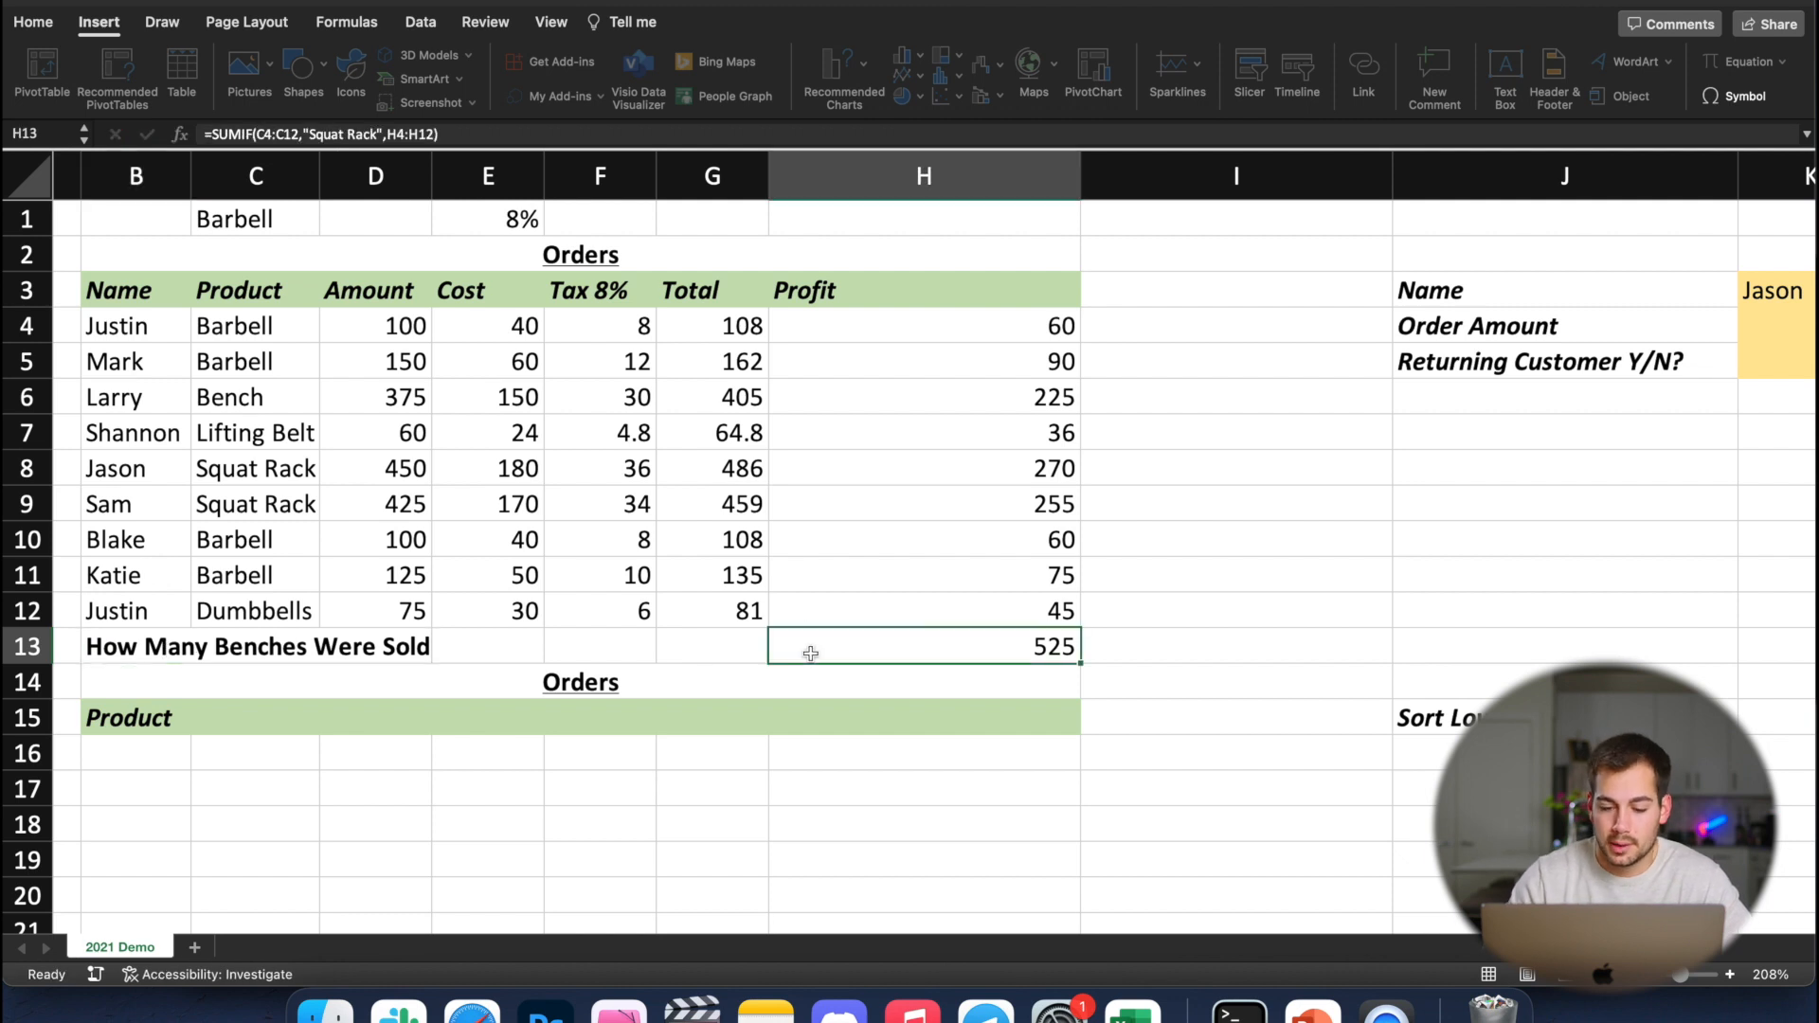
key(Delete)
text(=)
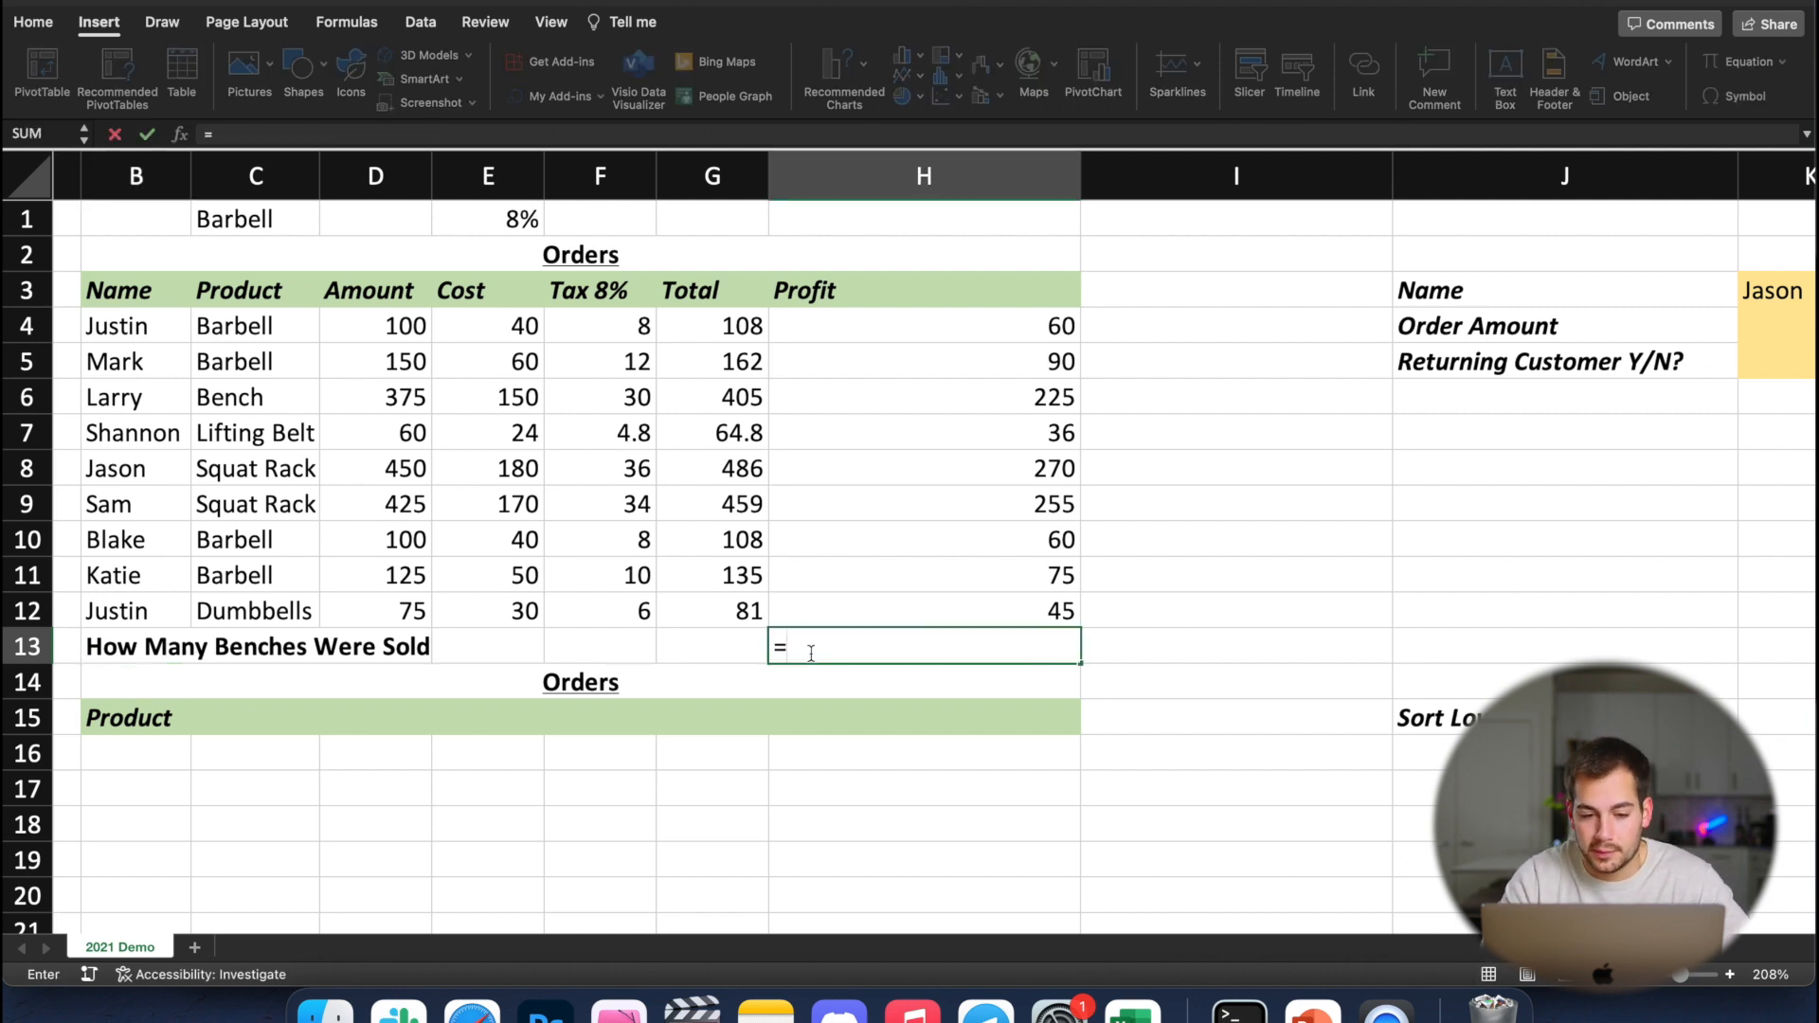
text(countin)
key(BackSpace)
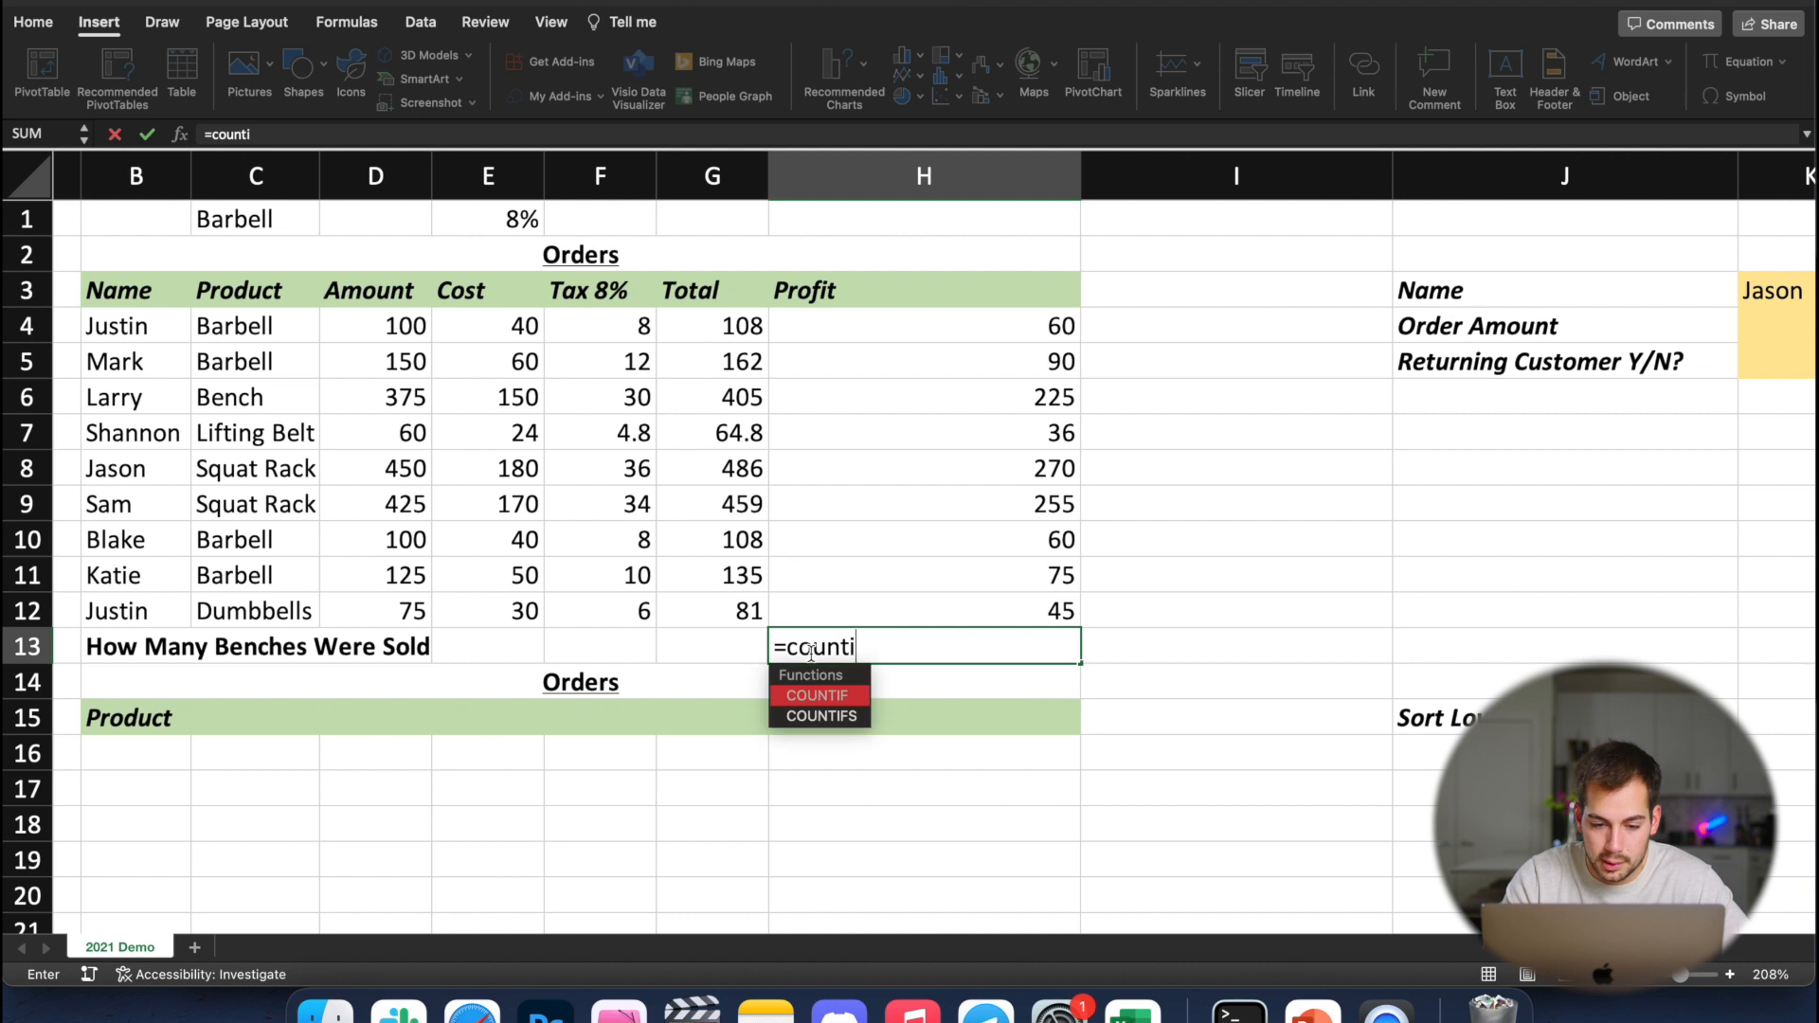
text(f)
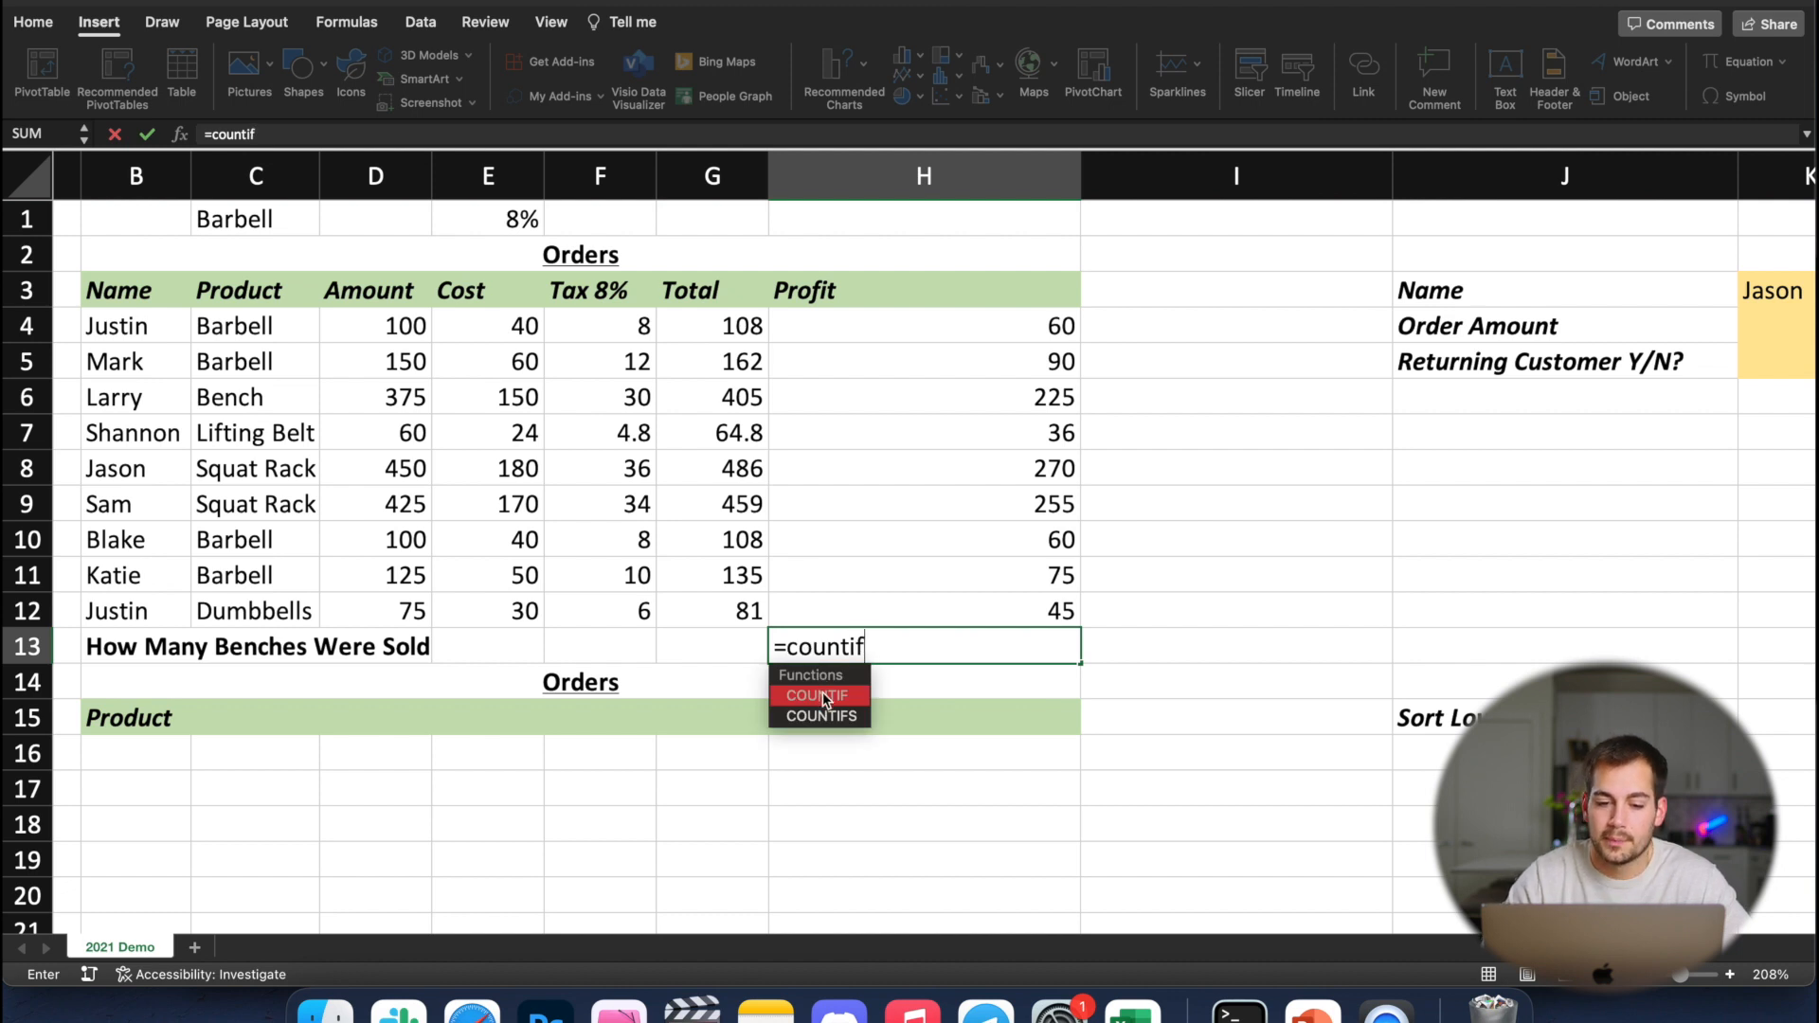
double_click(822, 696)
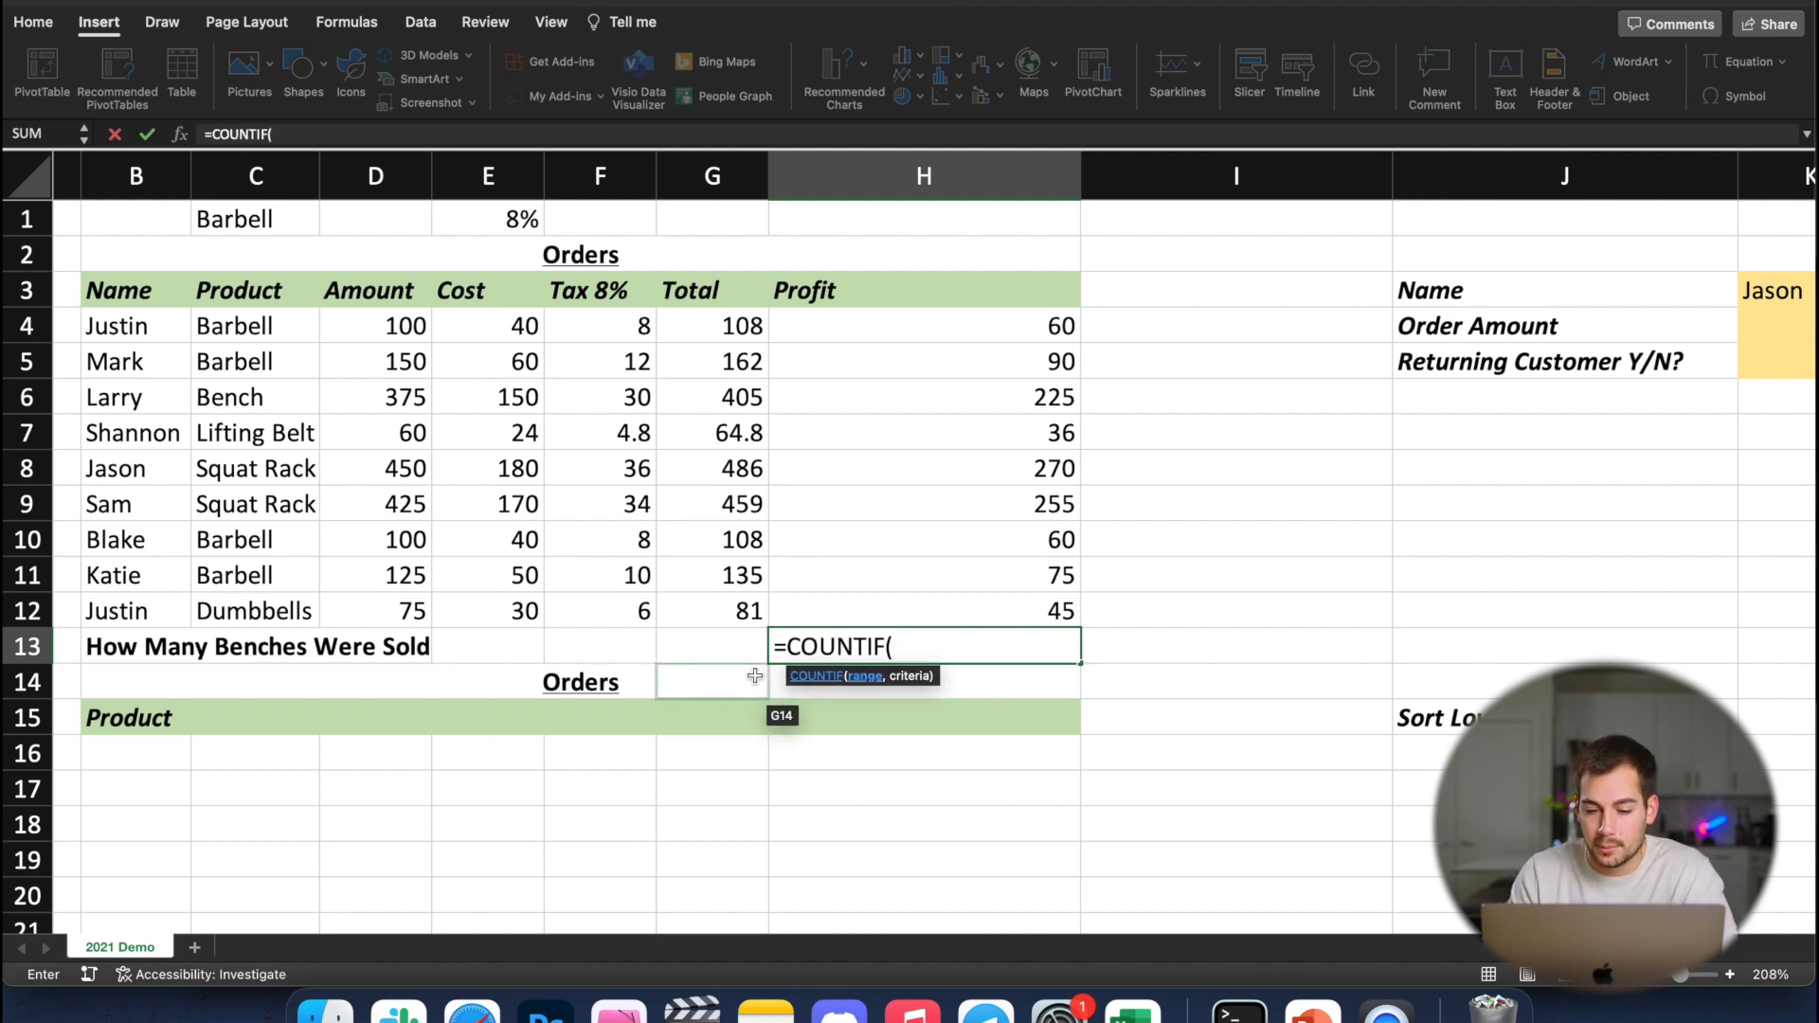
drag(301, 327, 262, 600)
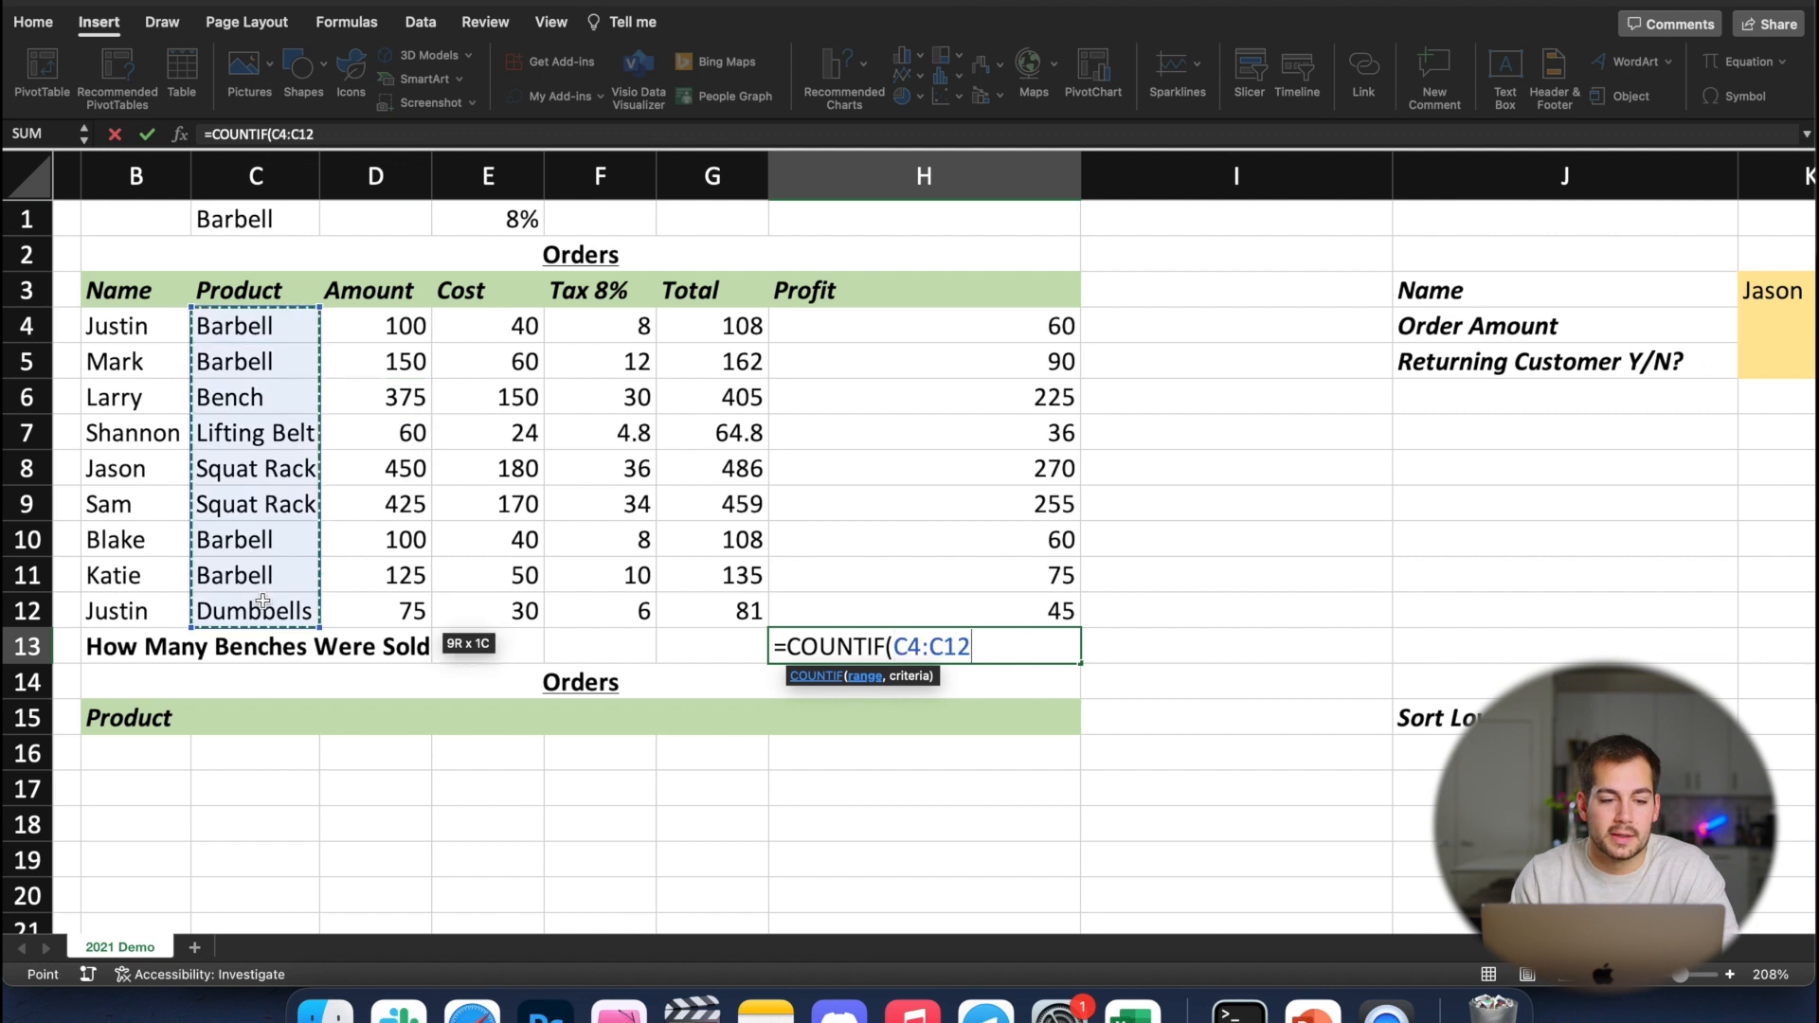
Complete the COUNTIF in H13 with the criterion "Bench" and select the finished cell
text(,"B)
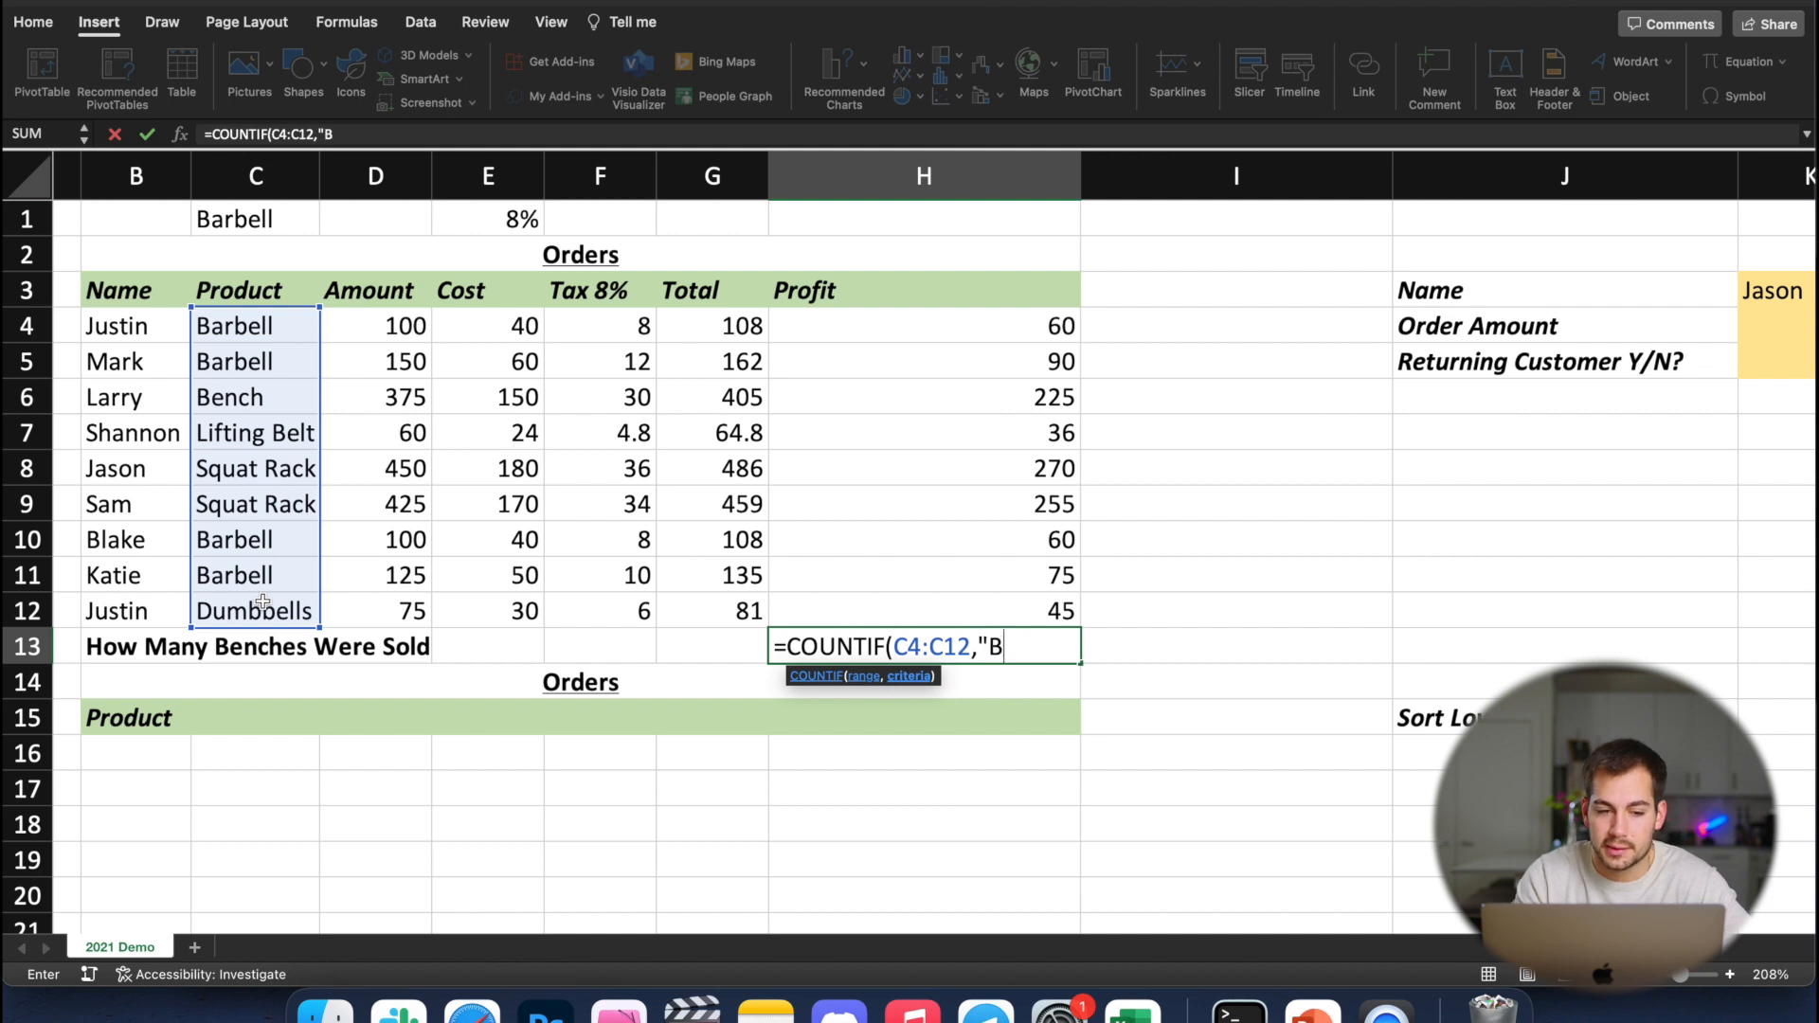
text(ench")
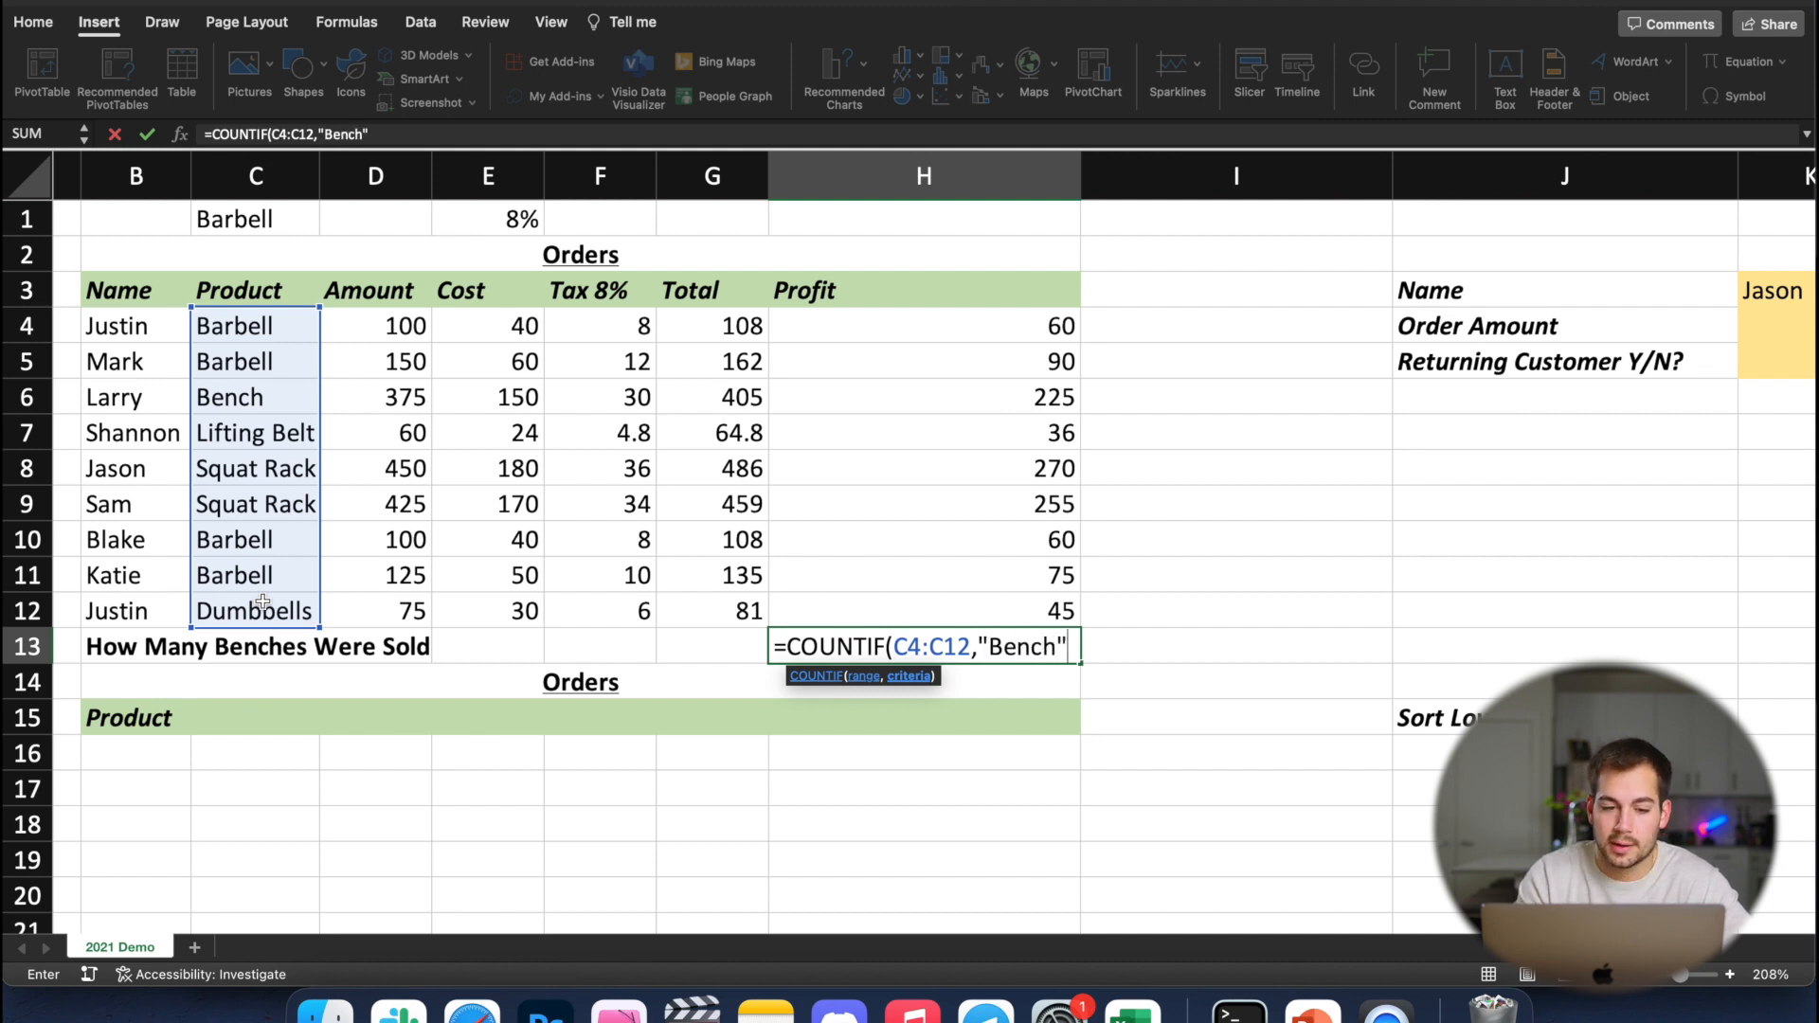
key(Return)
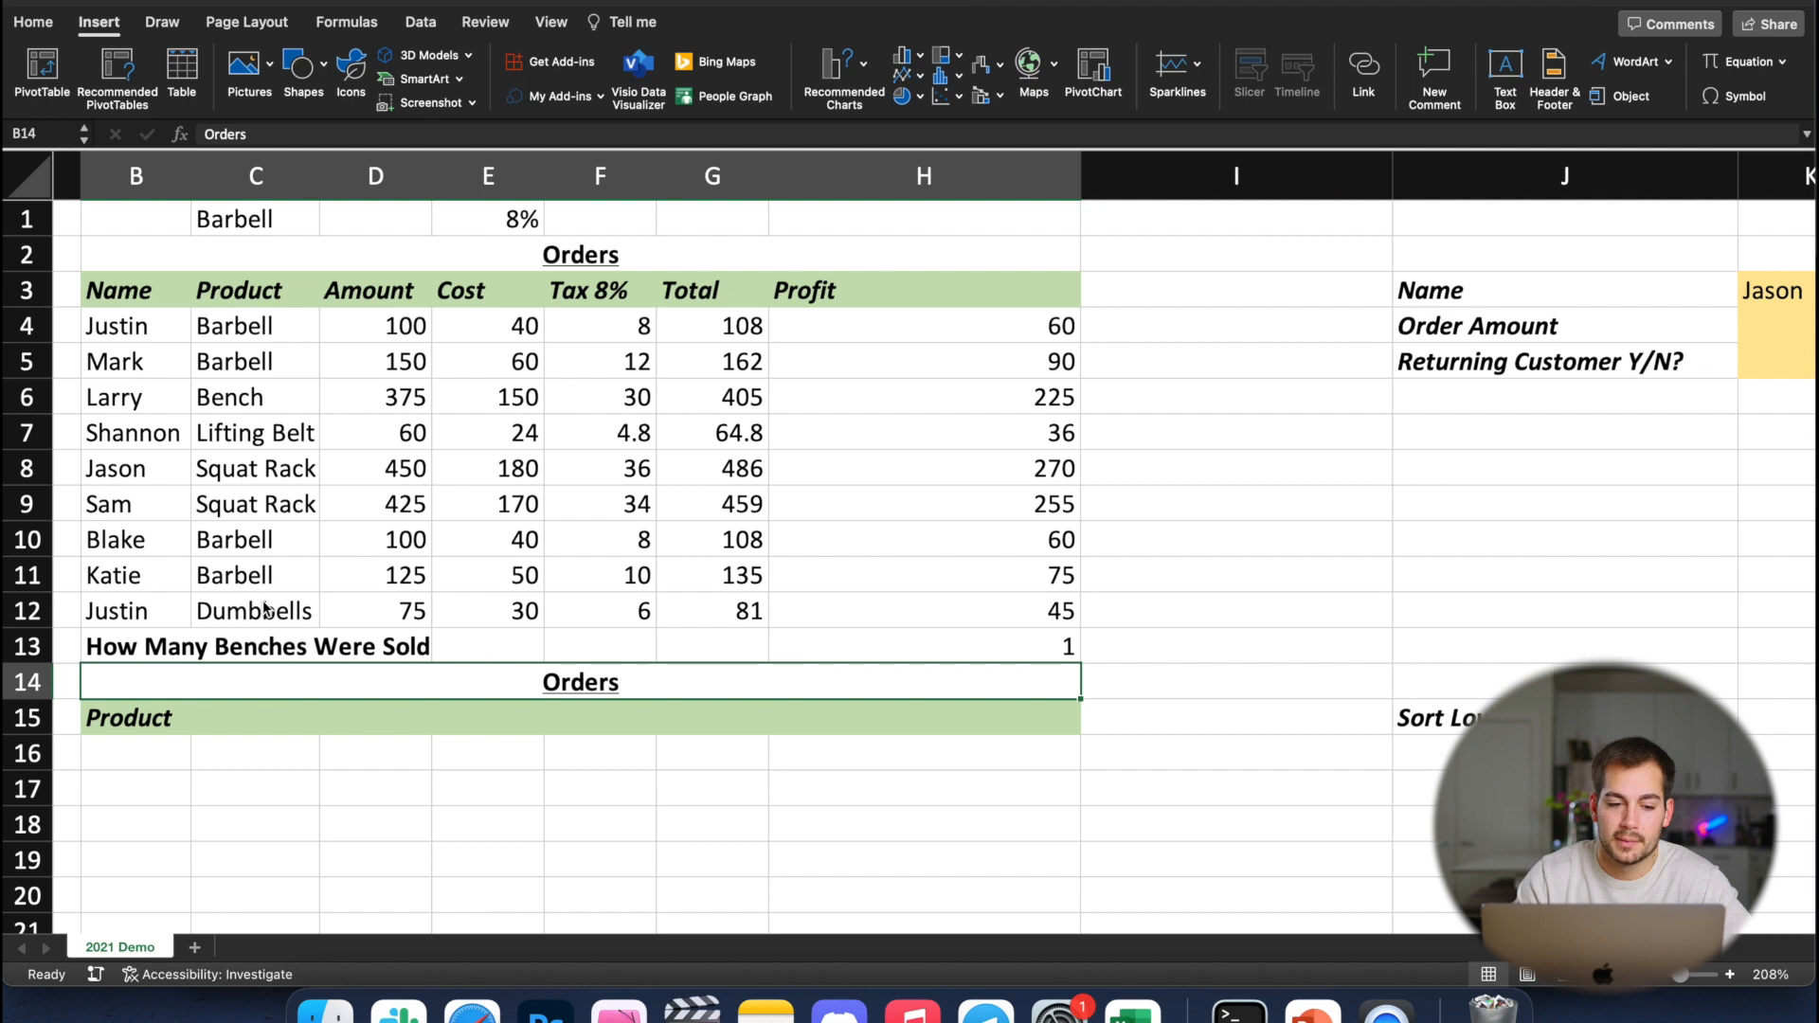
click(1037, 652)
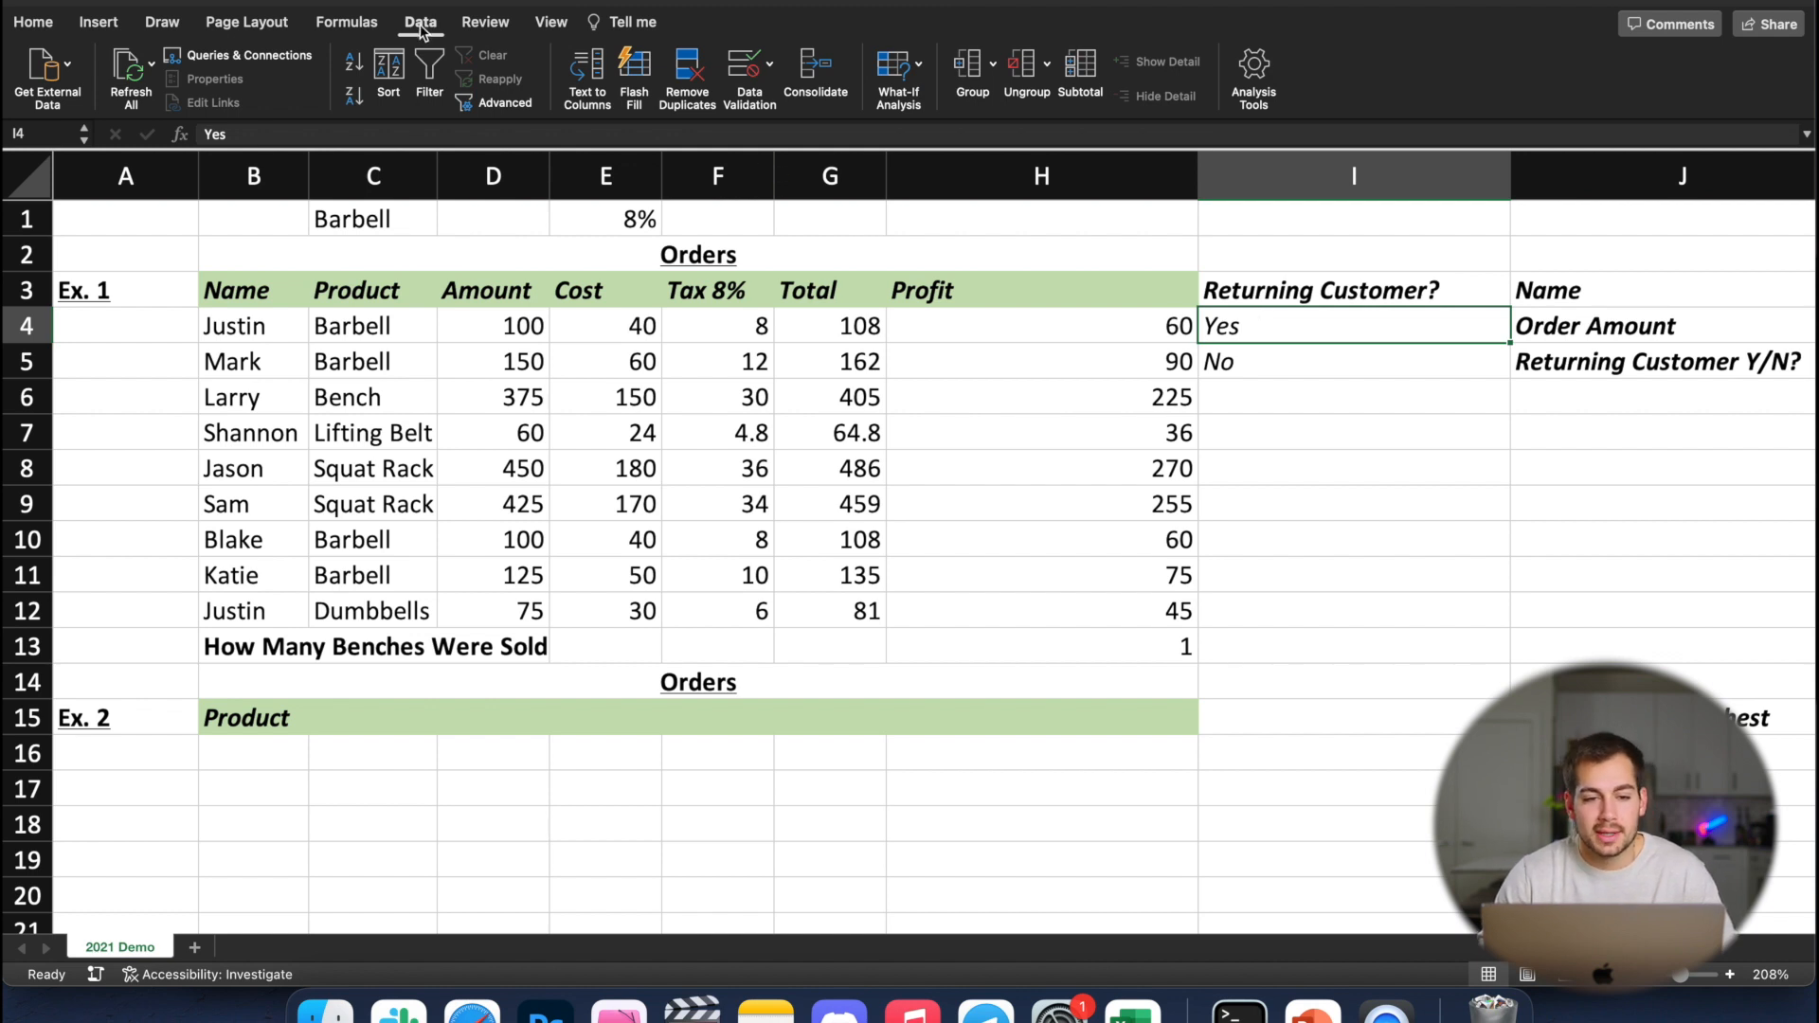
Add a list data validation to I4, using the Yes and No entries in I4:I5 as the source
click(741, 71)
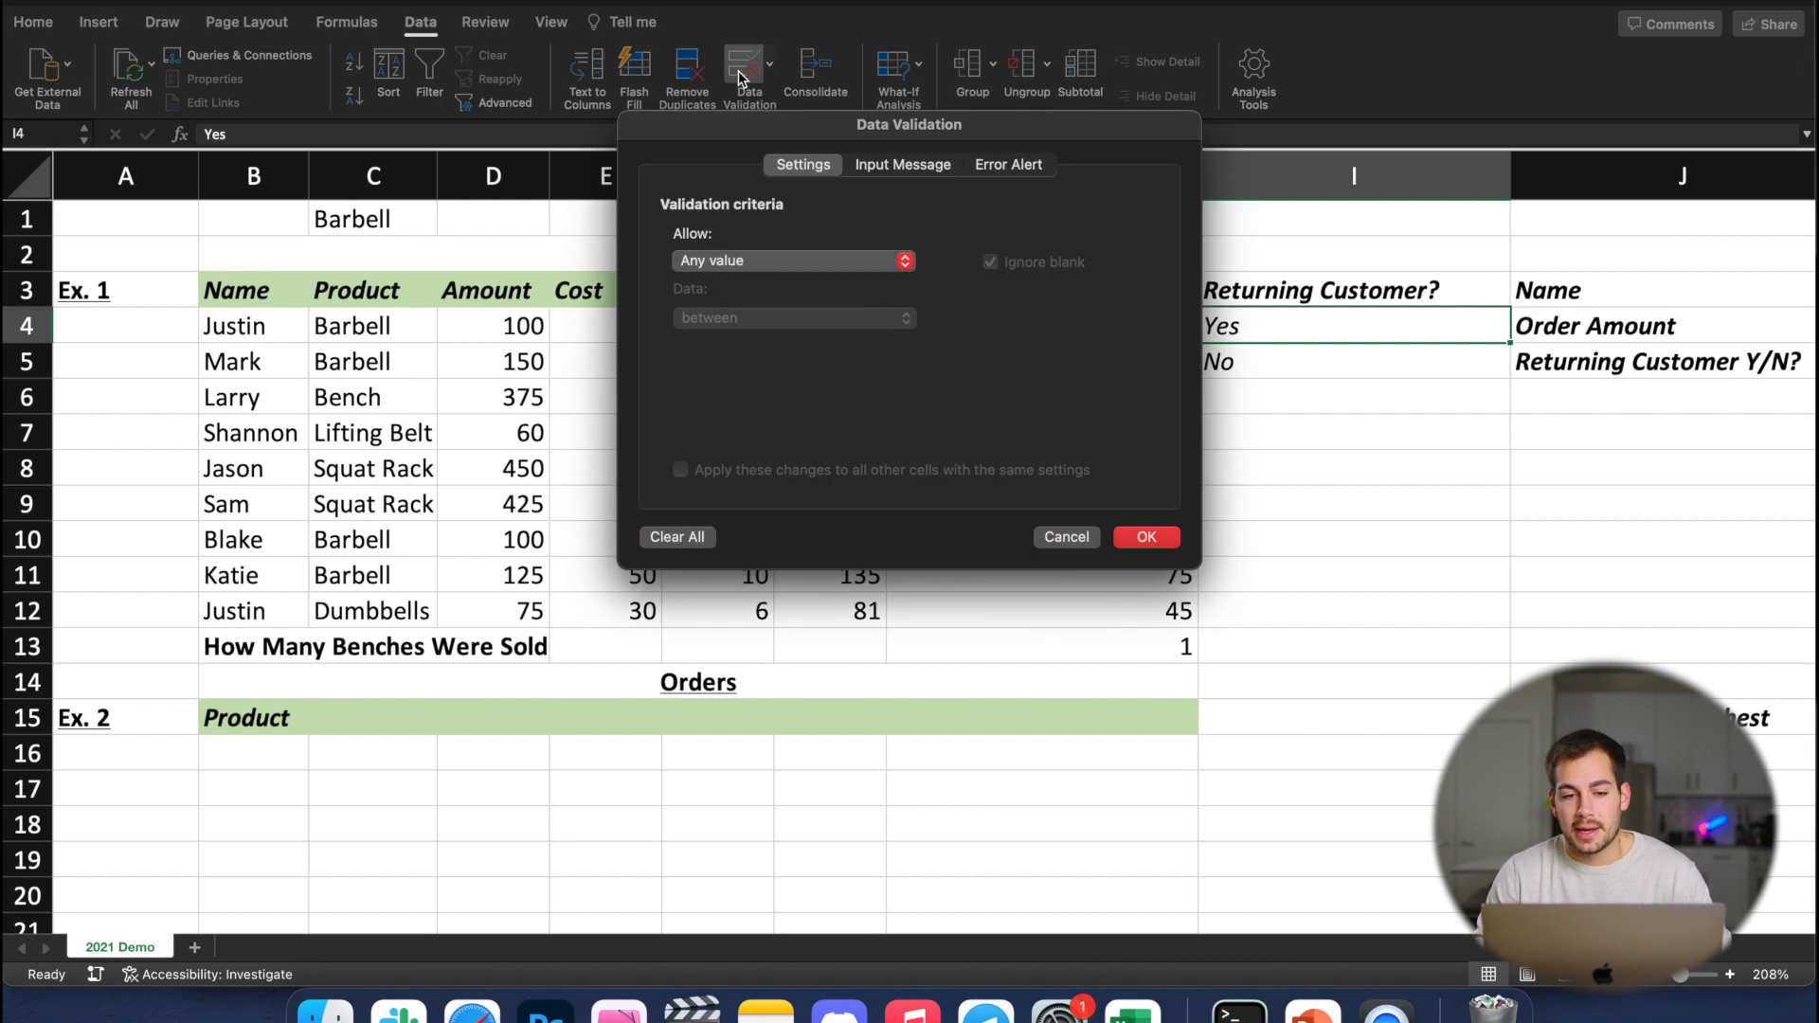
click(726, 265)
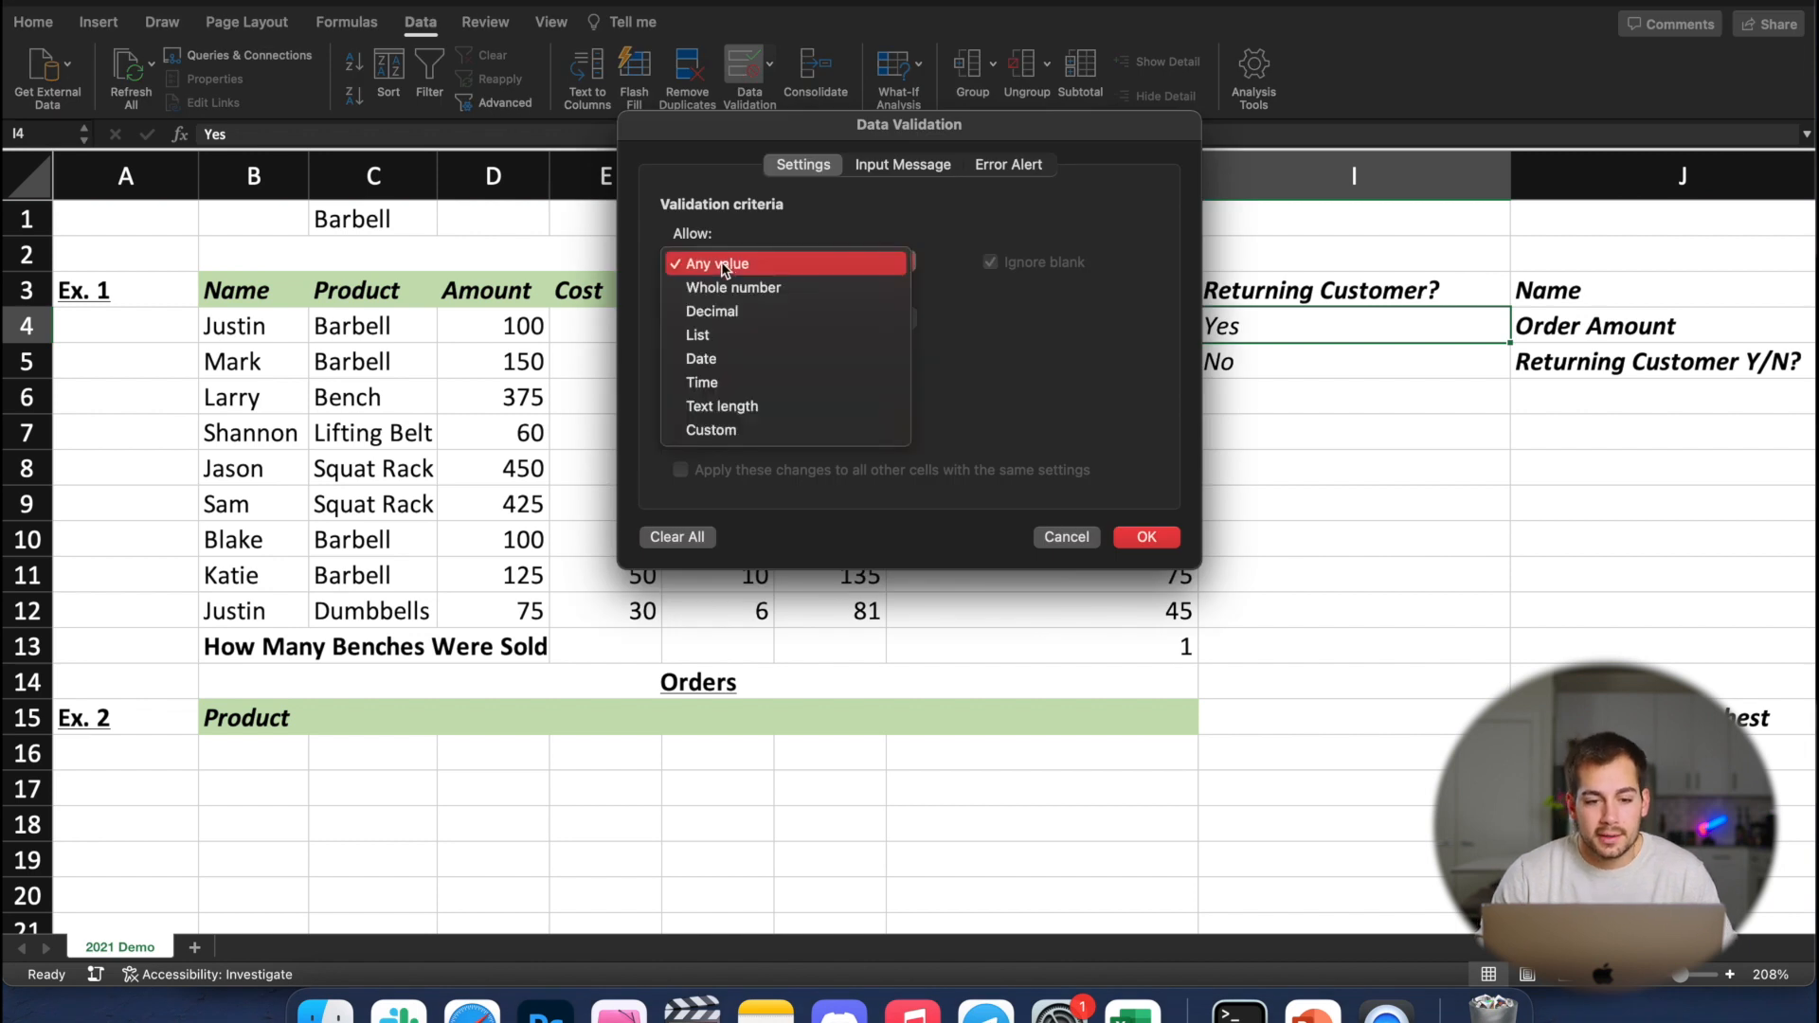
click(701, 335)
drag(1041, 131, 779, 255)
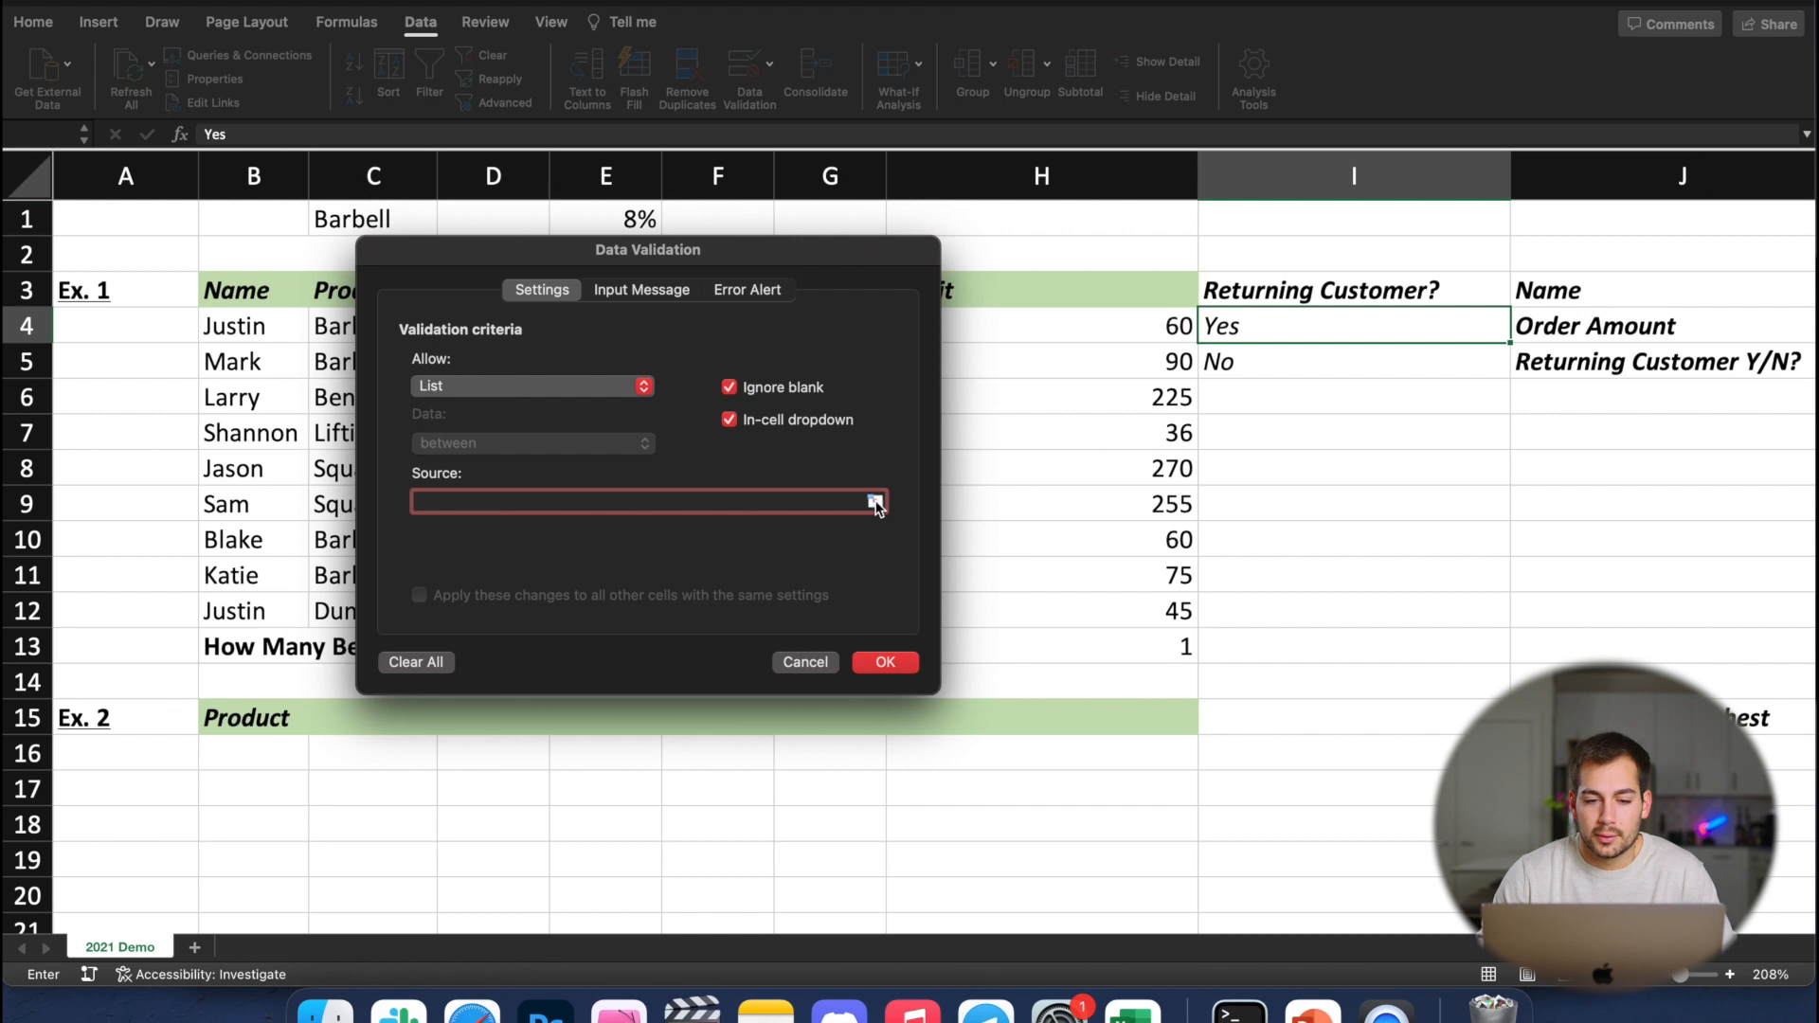
click(868, 502)
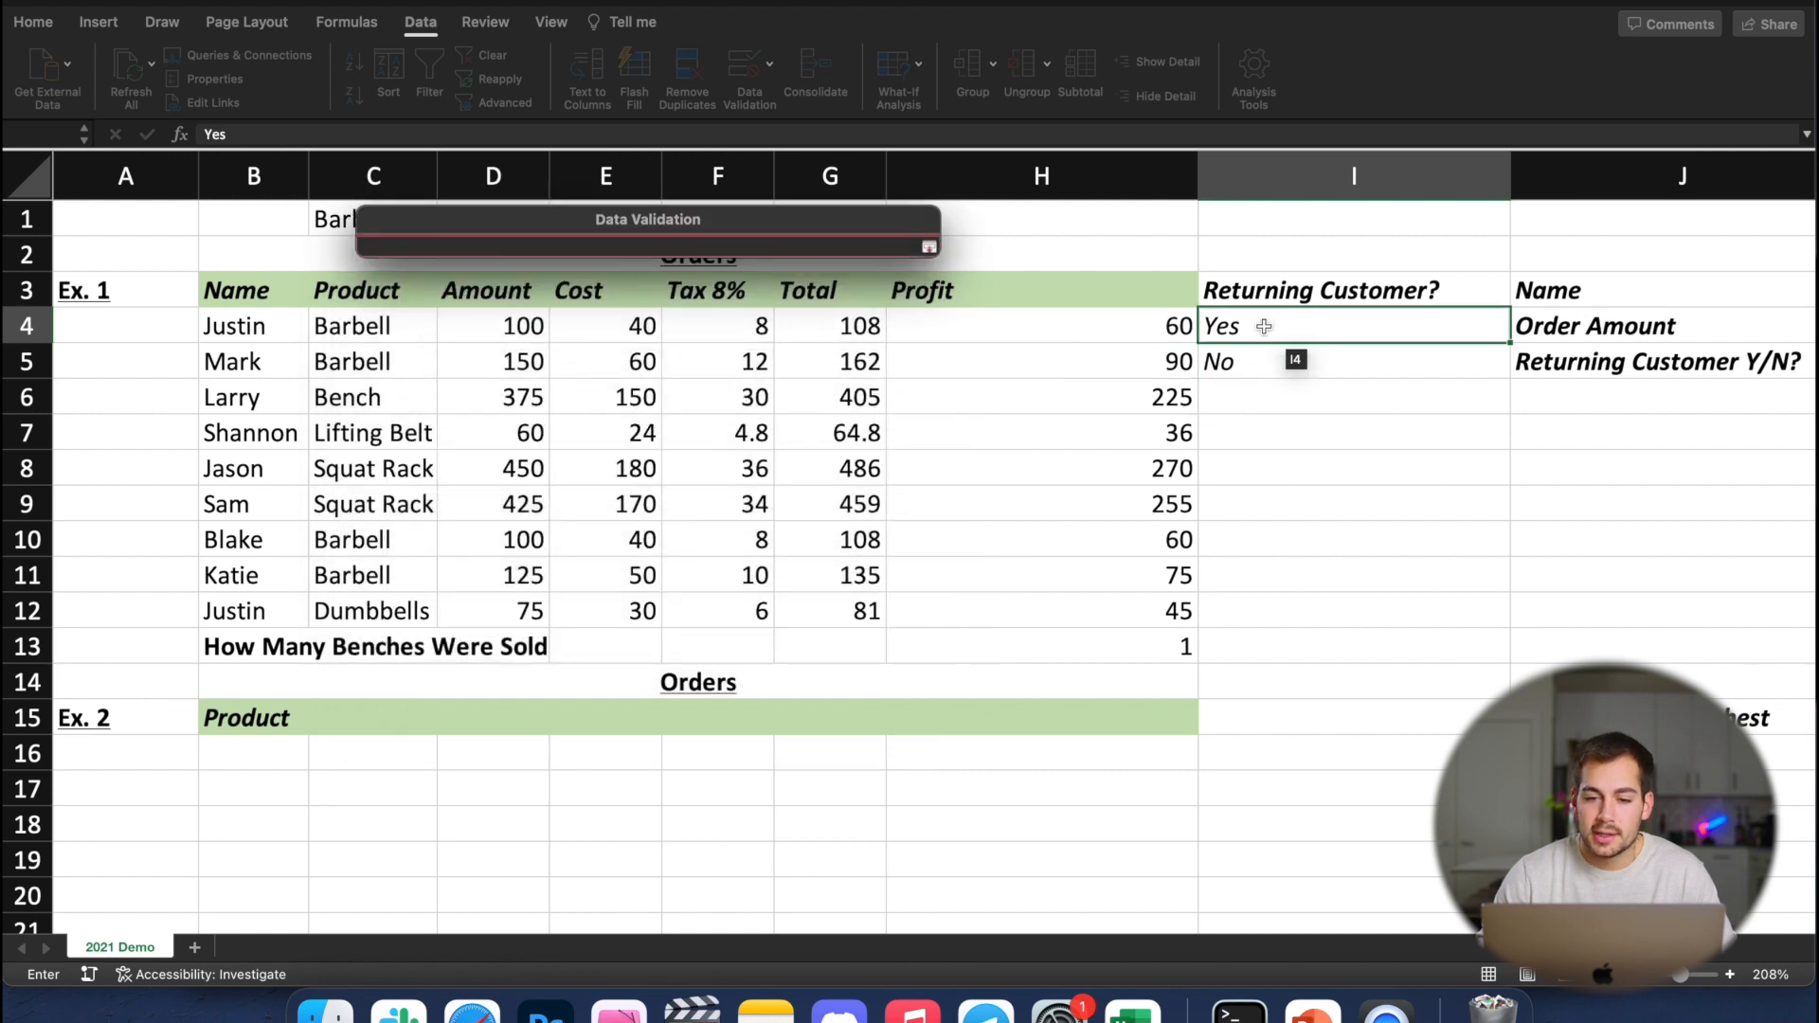
drag(1264, 327, 1258, 374)
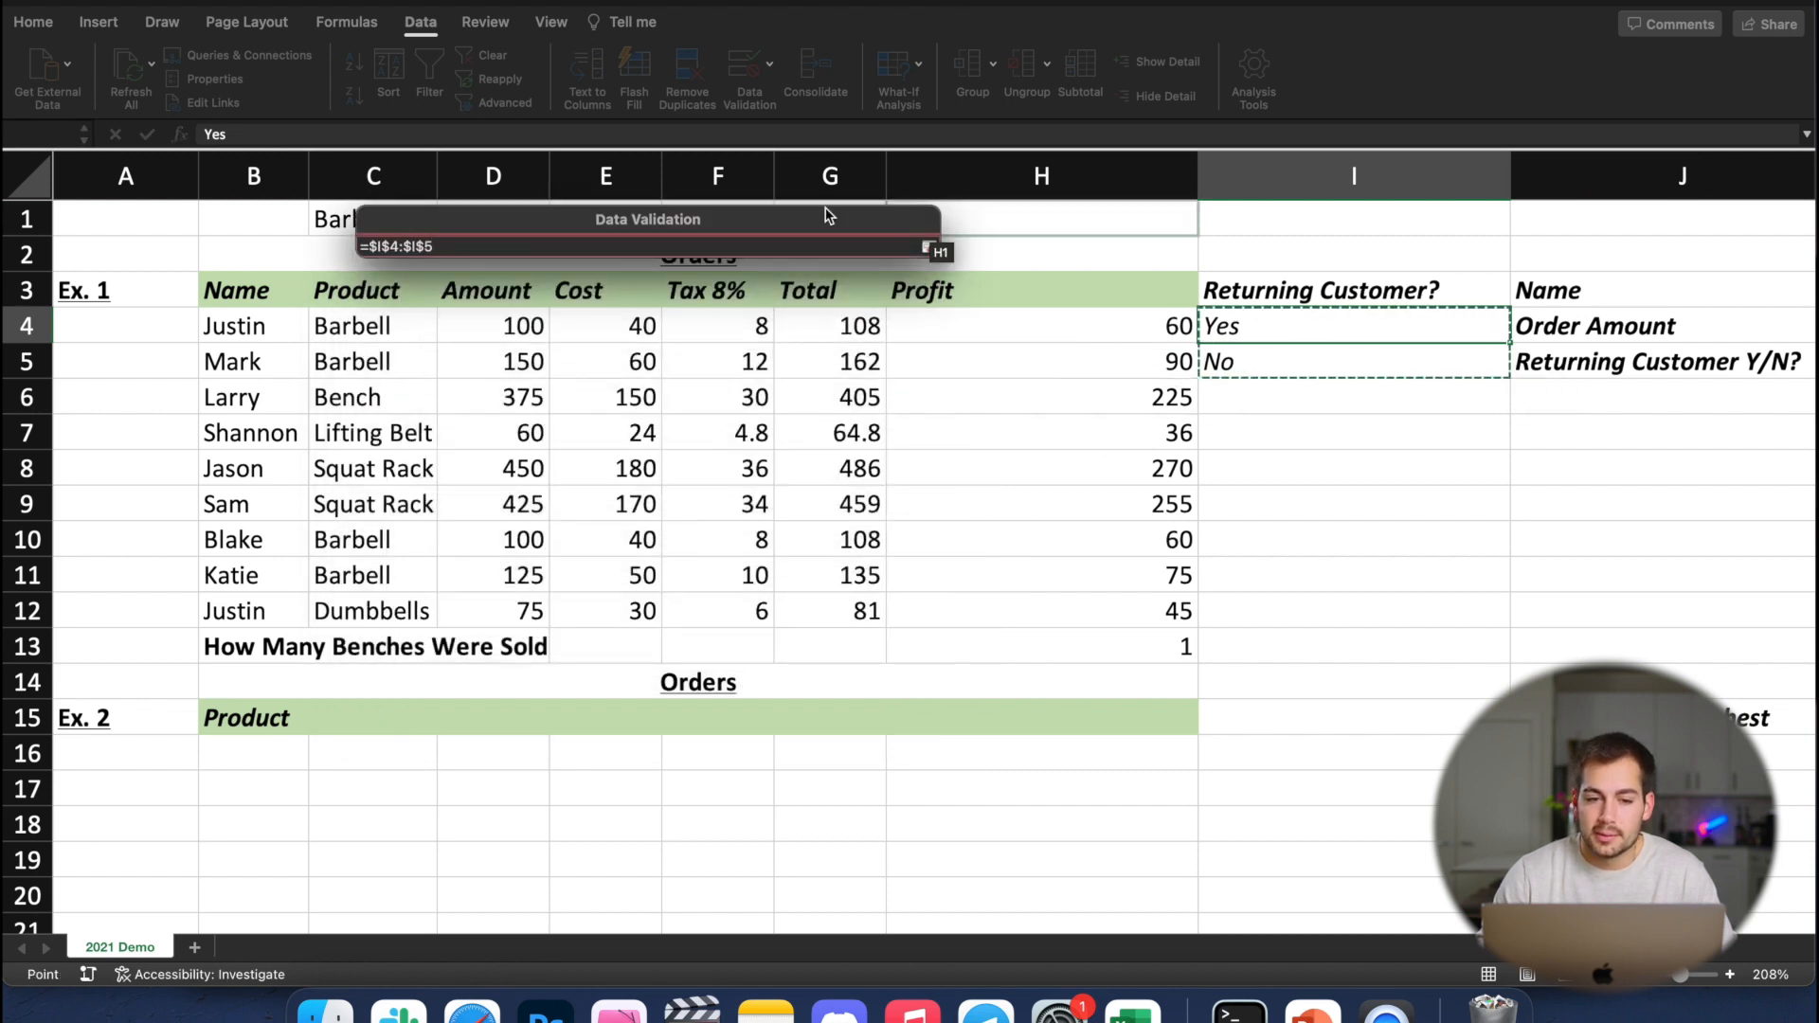
click(927, 249)
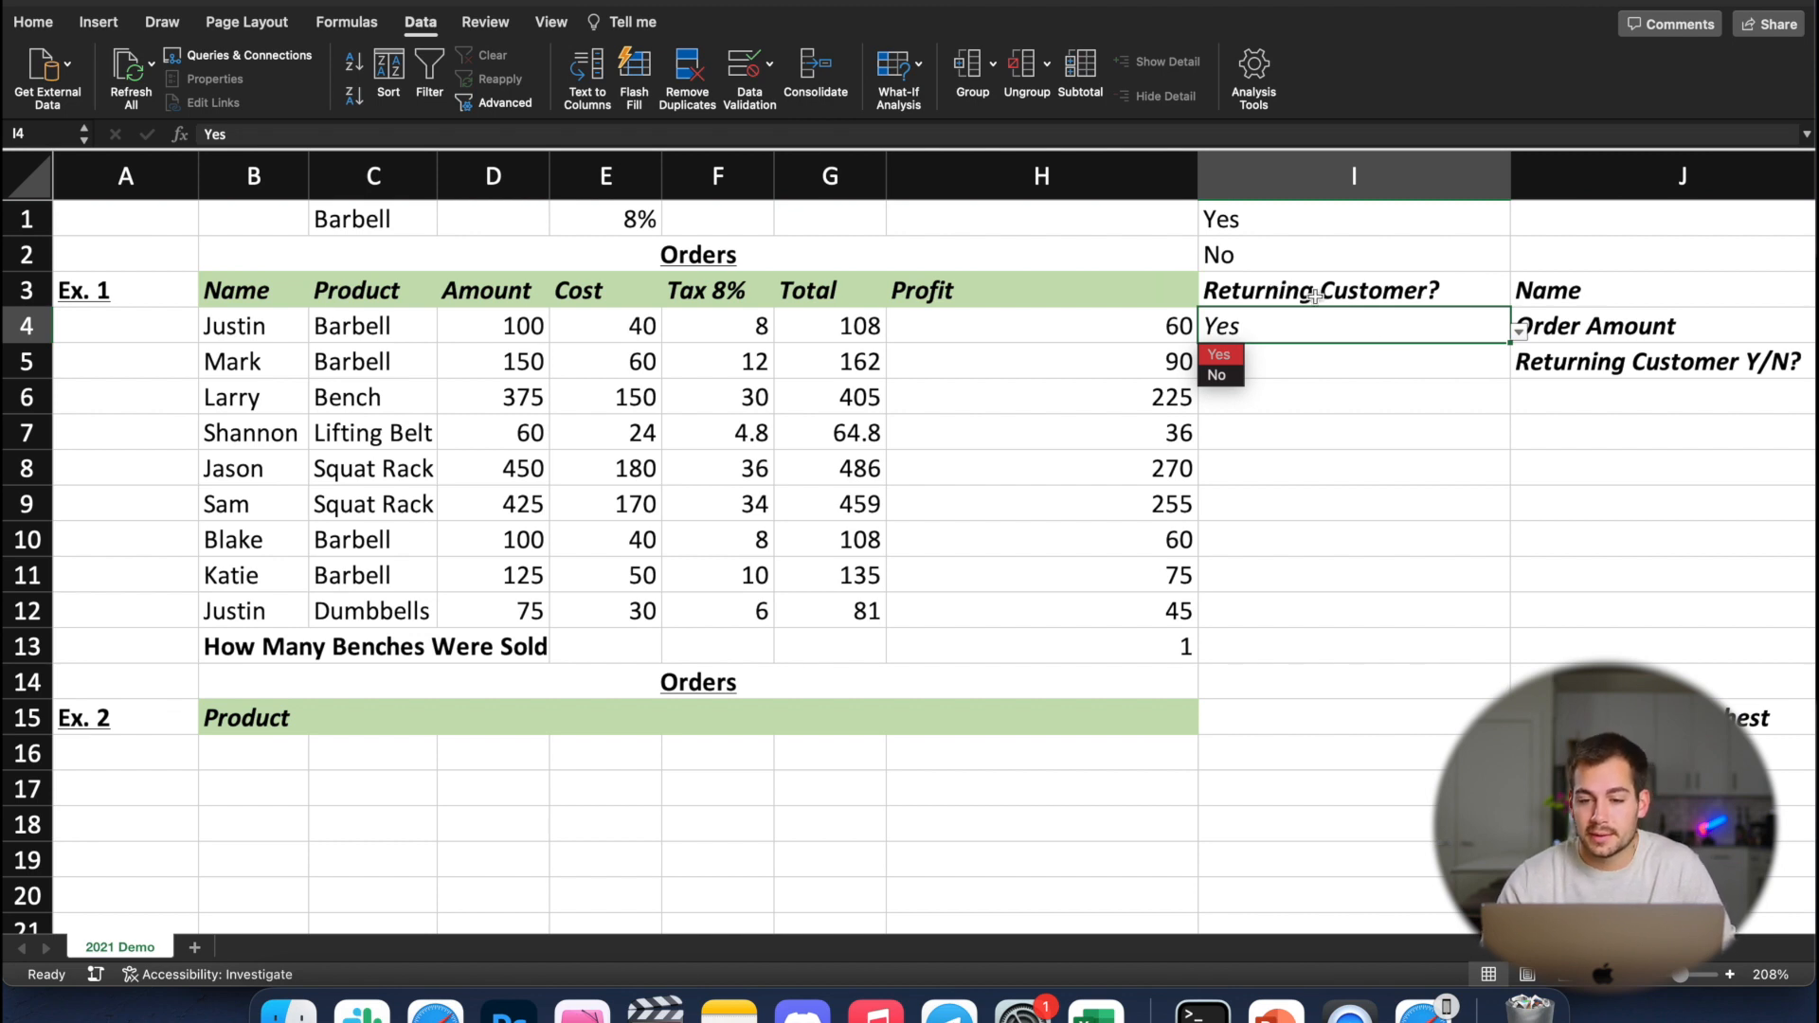
Fill the Yes/No drop-down from I4 down to I13 and choose No for the customer in I5
click(1360, 335)
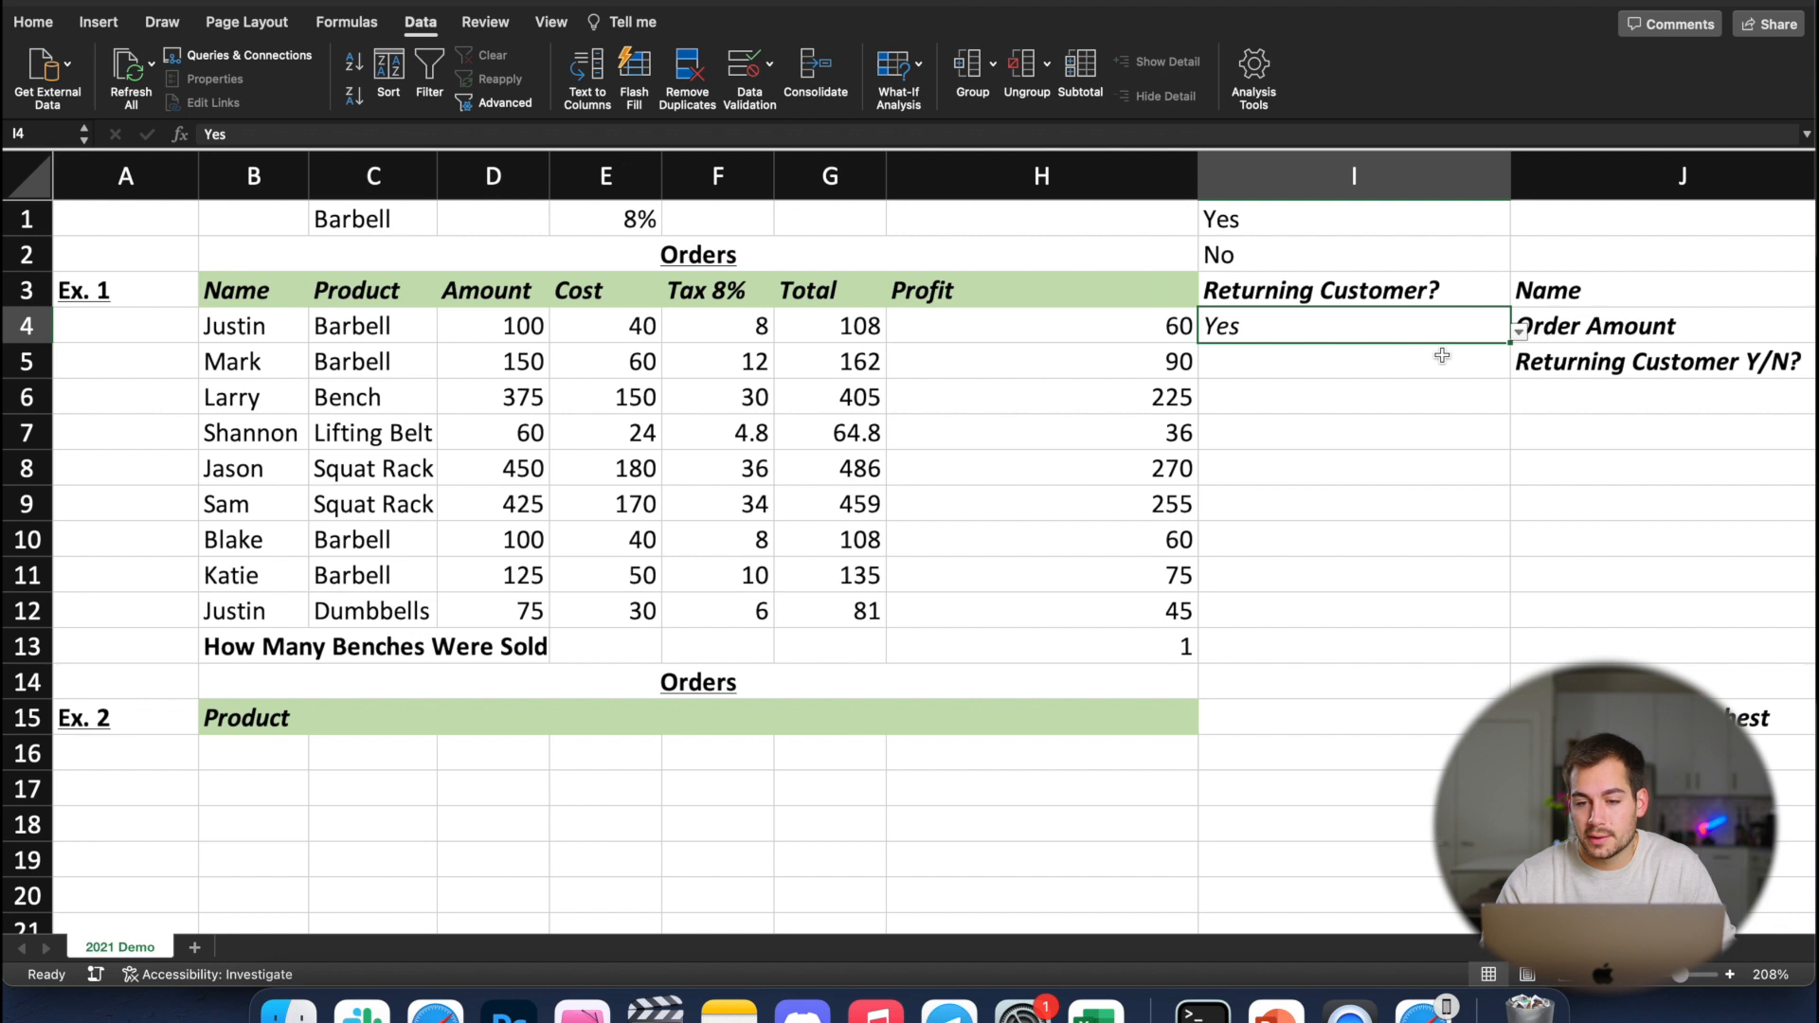
drag(1510, 343, 1495, 654)
click(1326, 361)
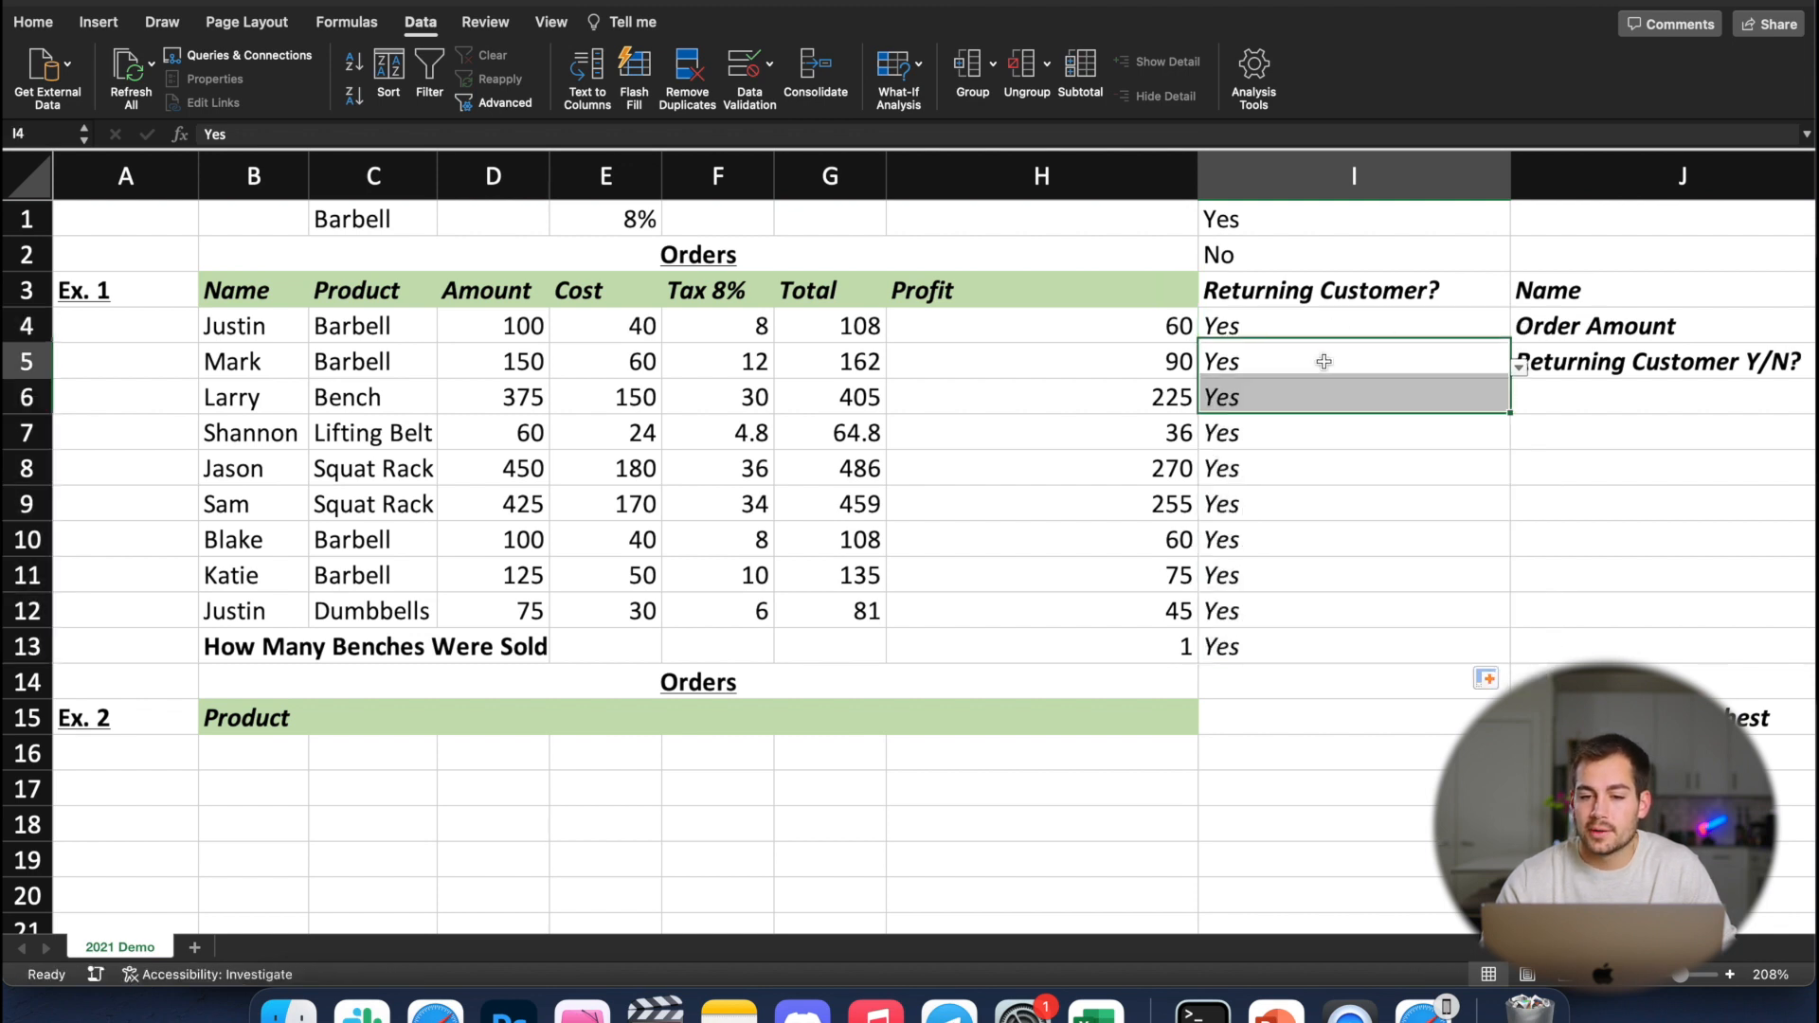
click(1520, 373)
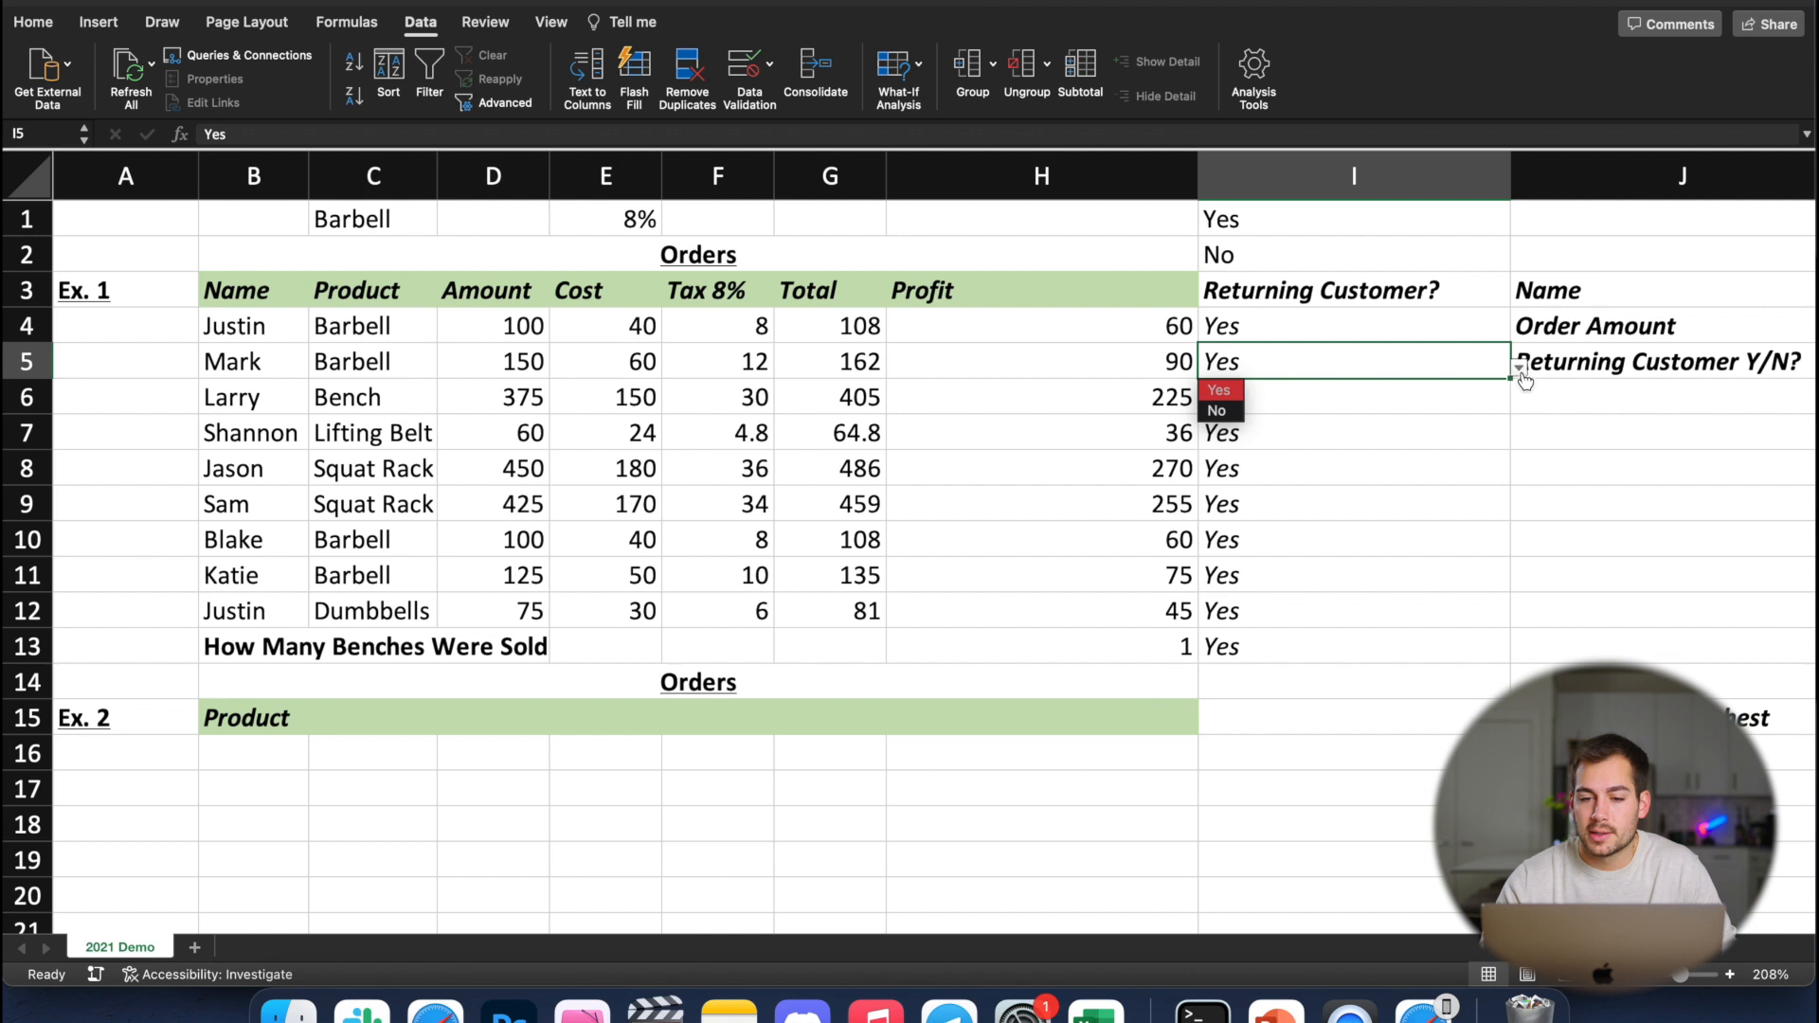
click(1222, 413)
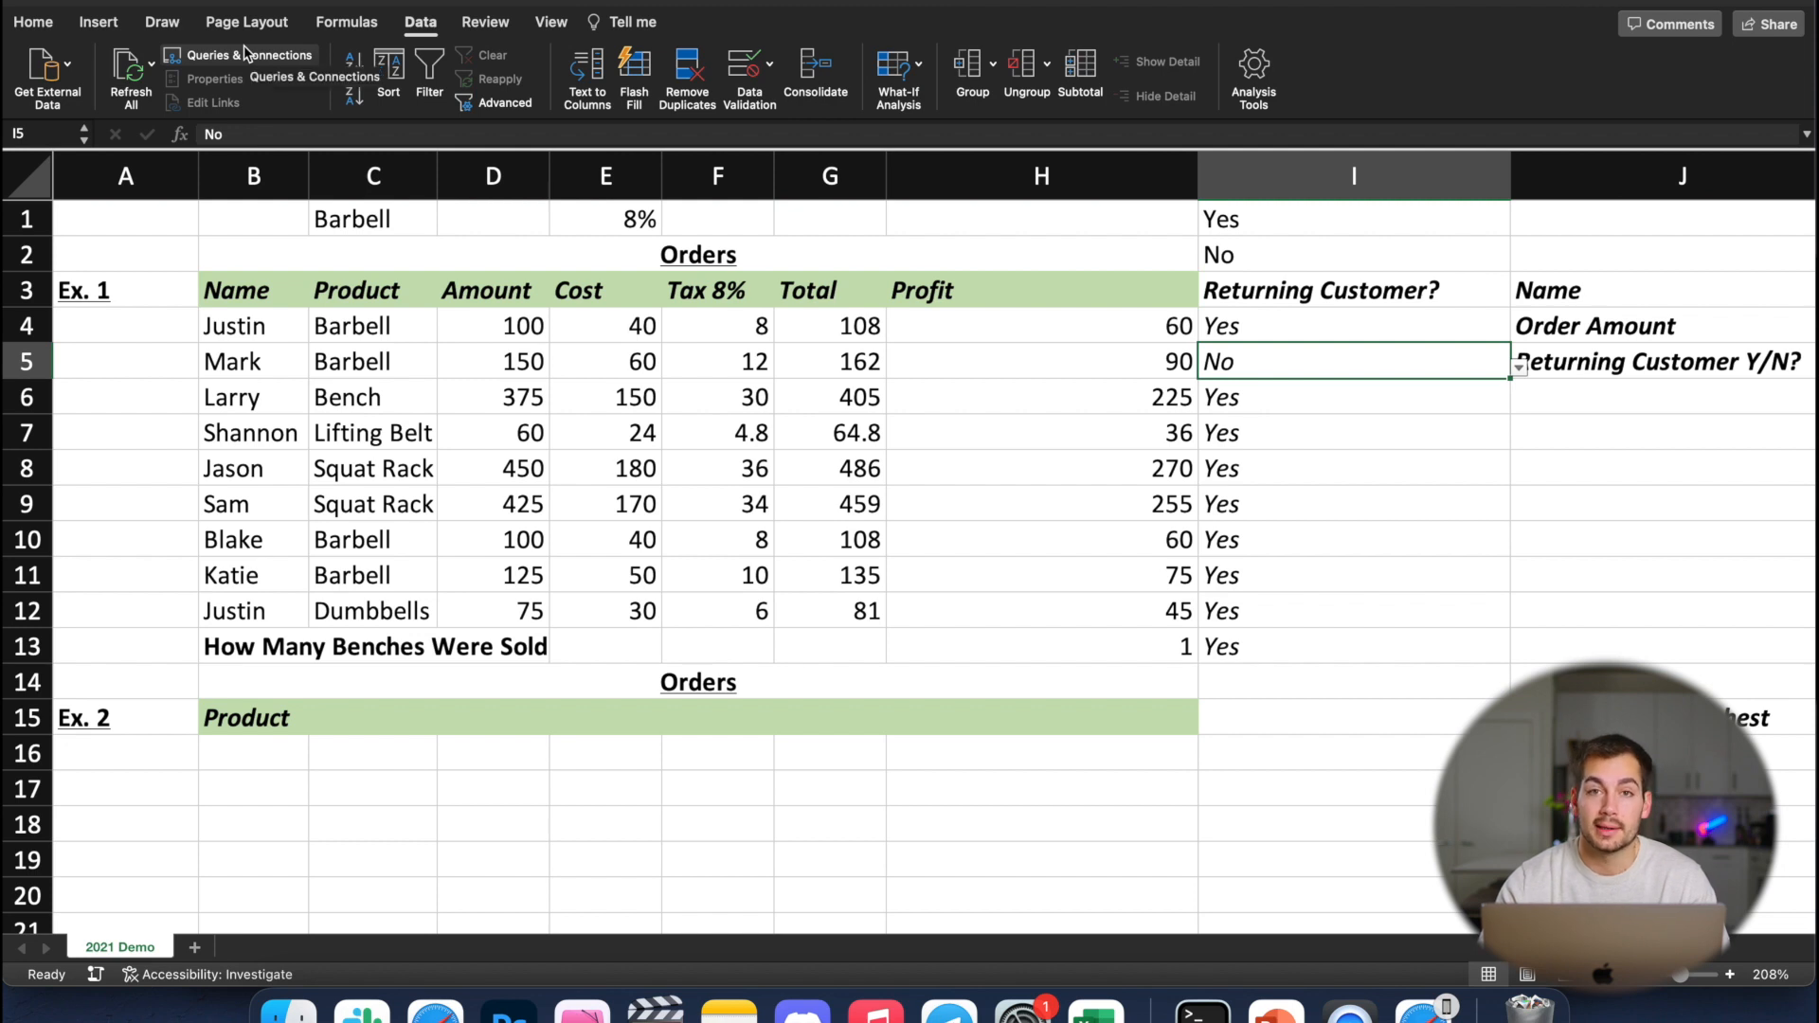
View the query files available for running a web query on external data, and cancel without importing any
click(455, 2)
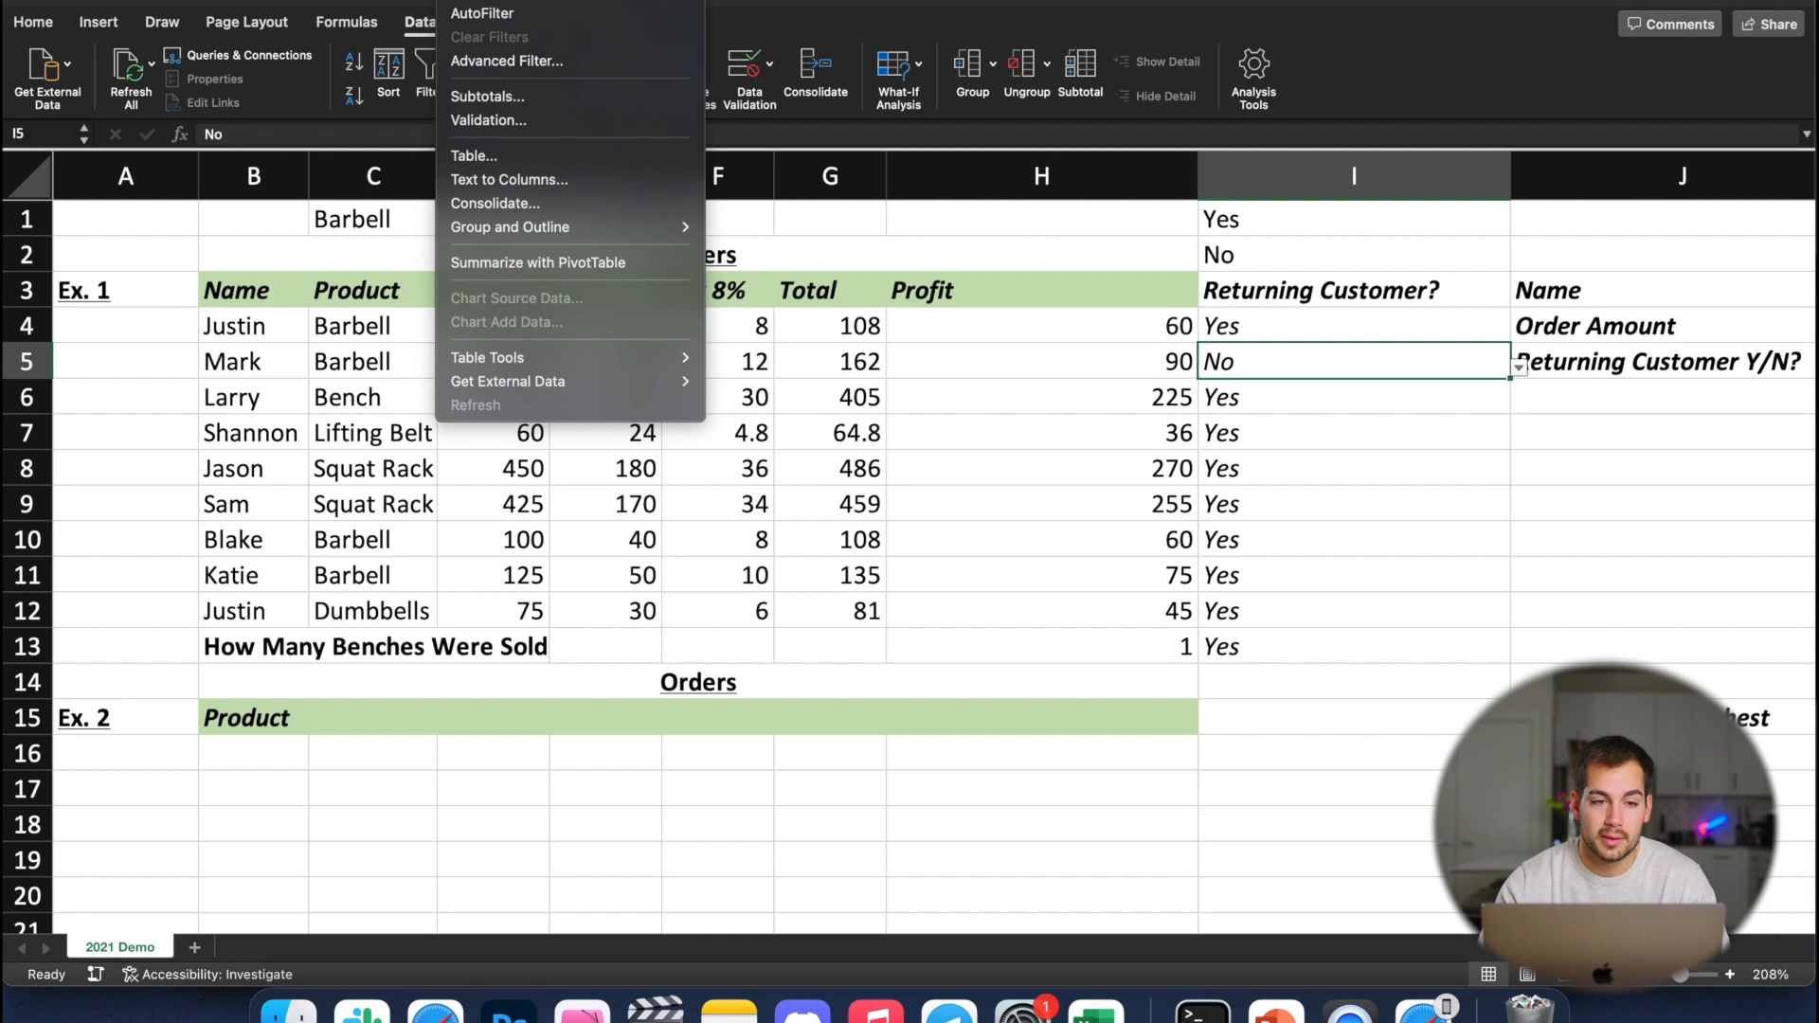
mouse_move(530, 381)
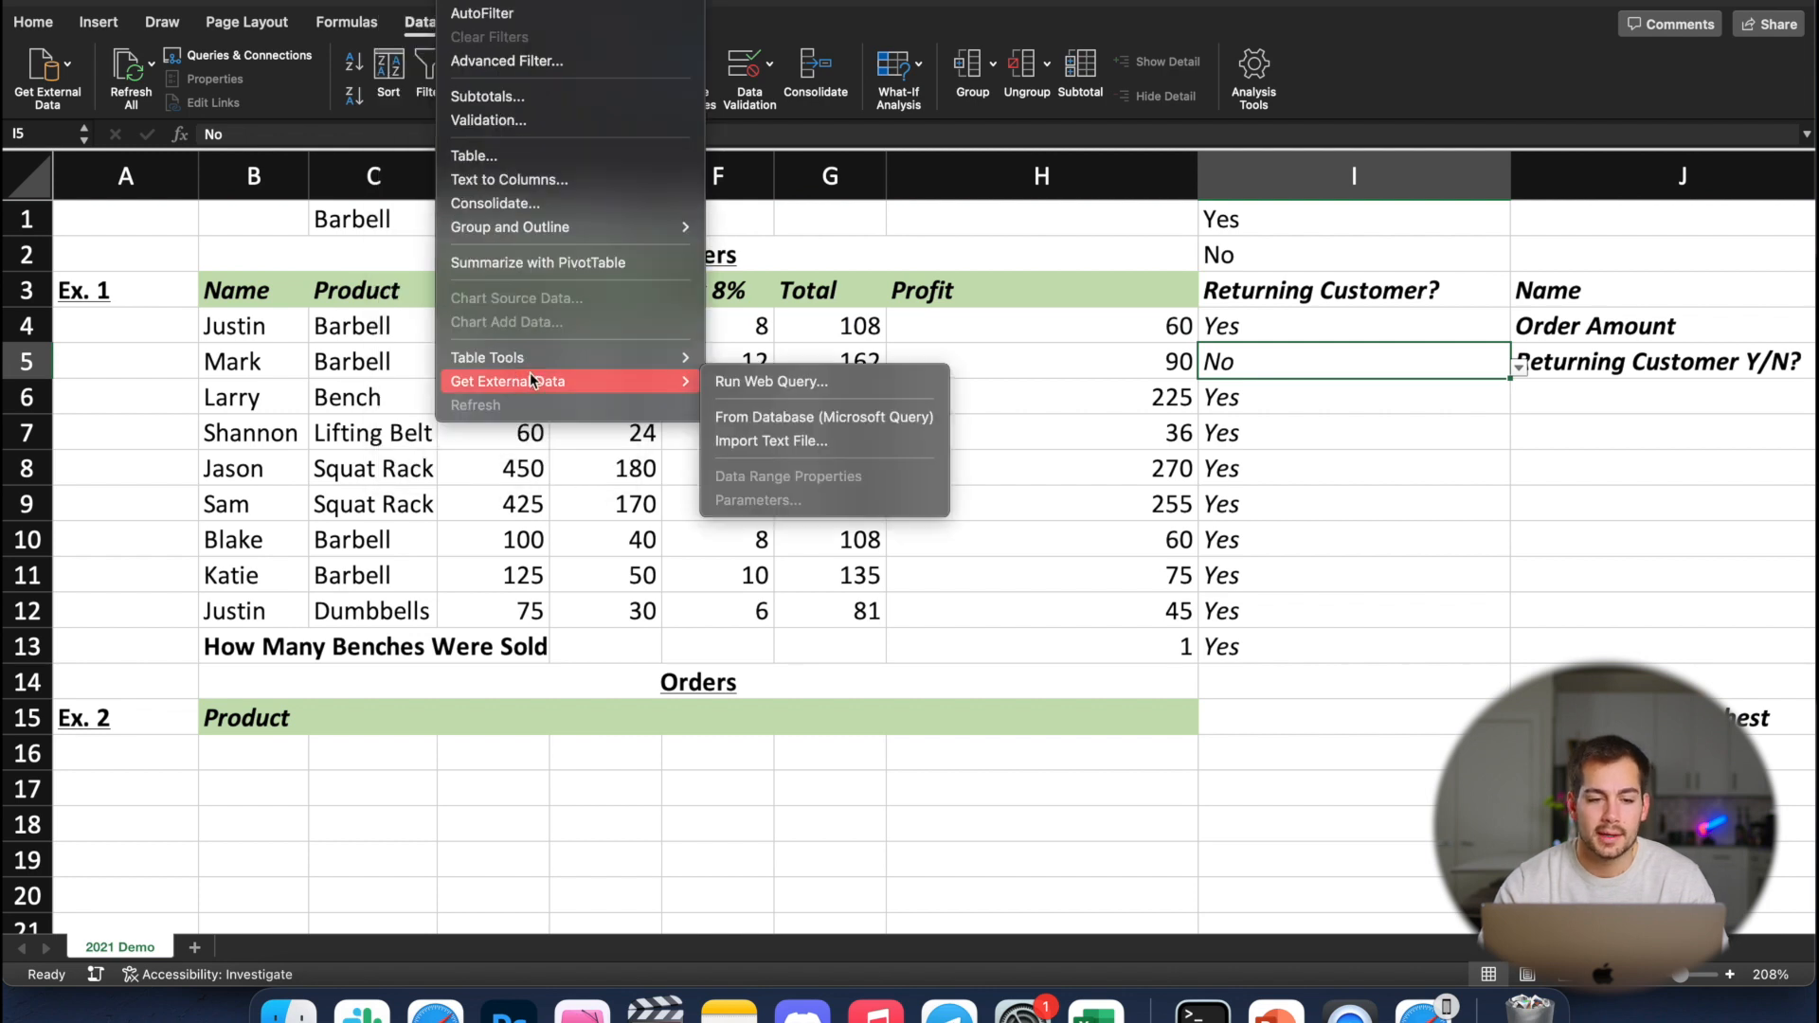
click(770, 382)
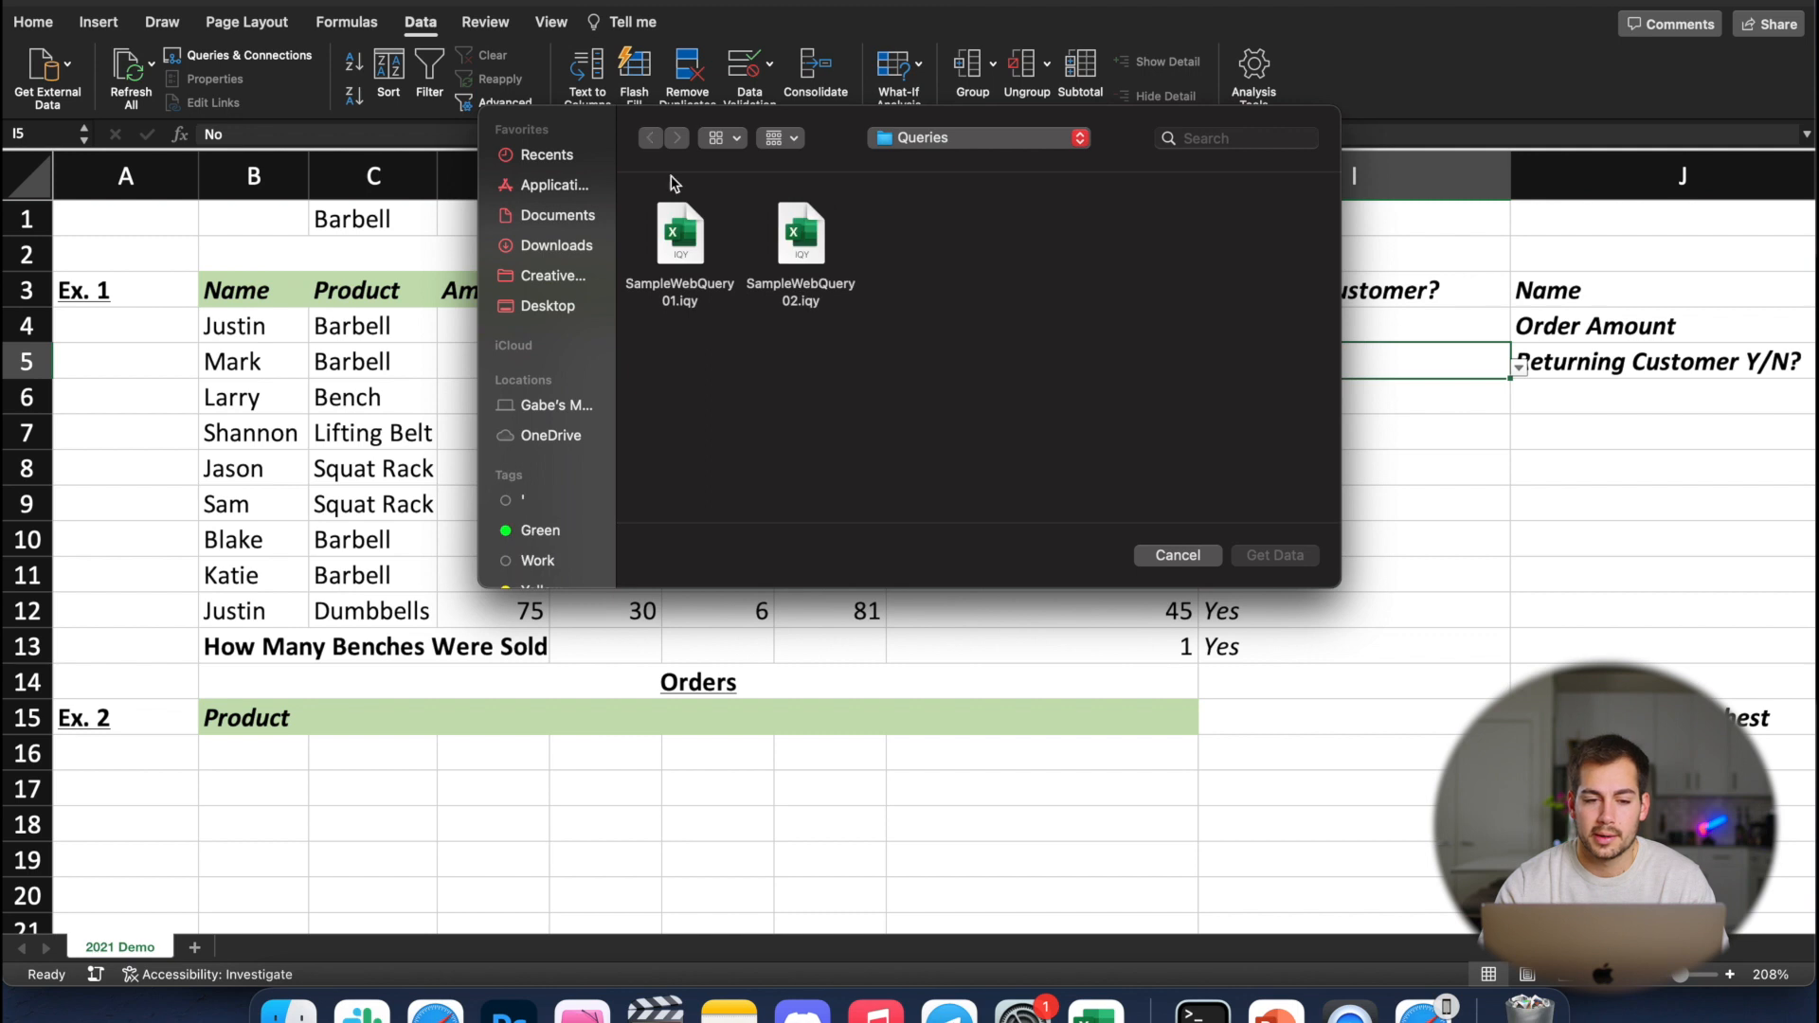
click(1176, 557)
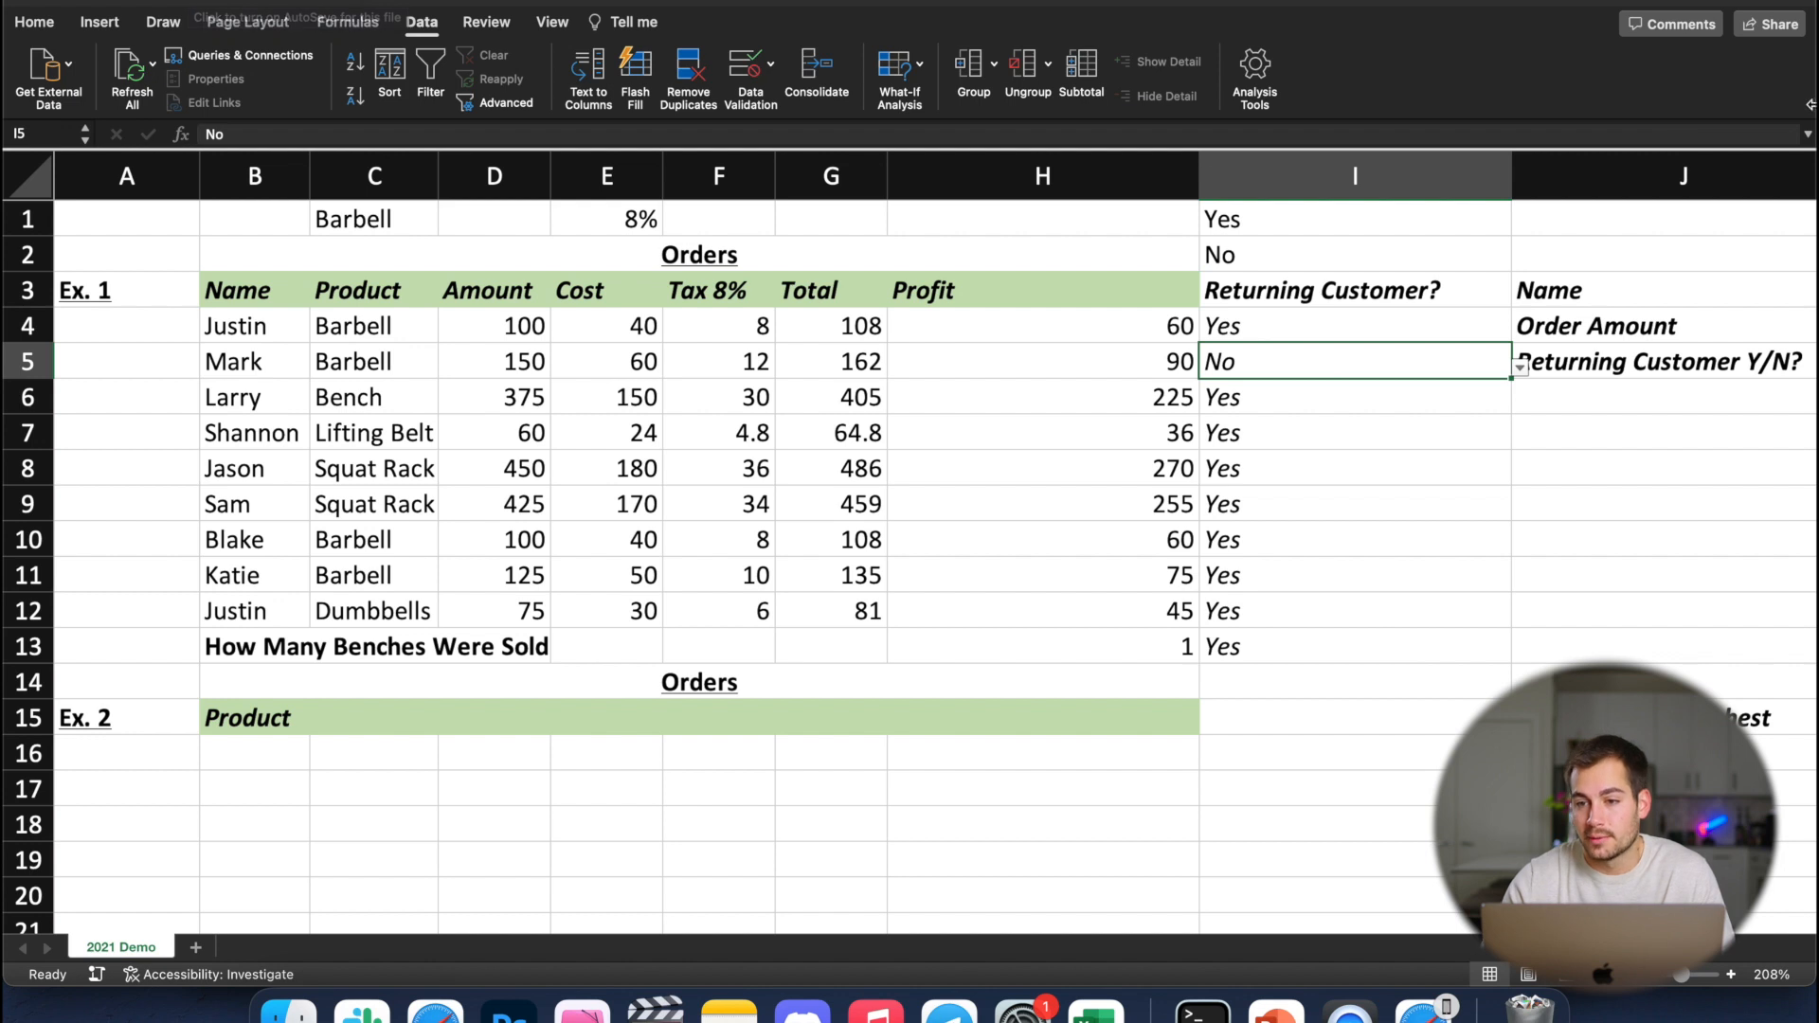
Open the workbook's sharing options and choose to invite people
click(1762, 25)
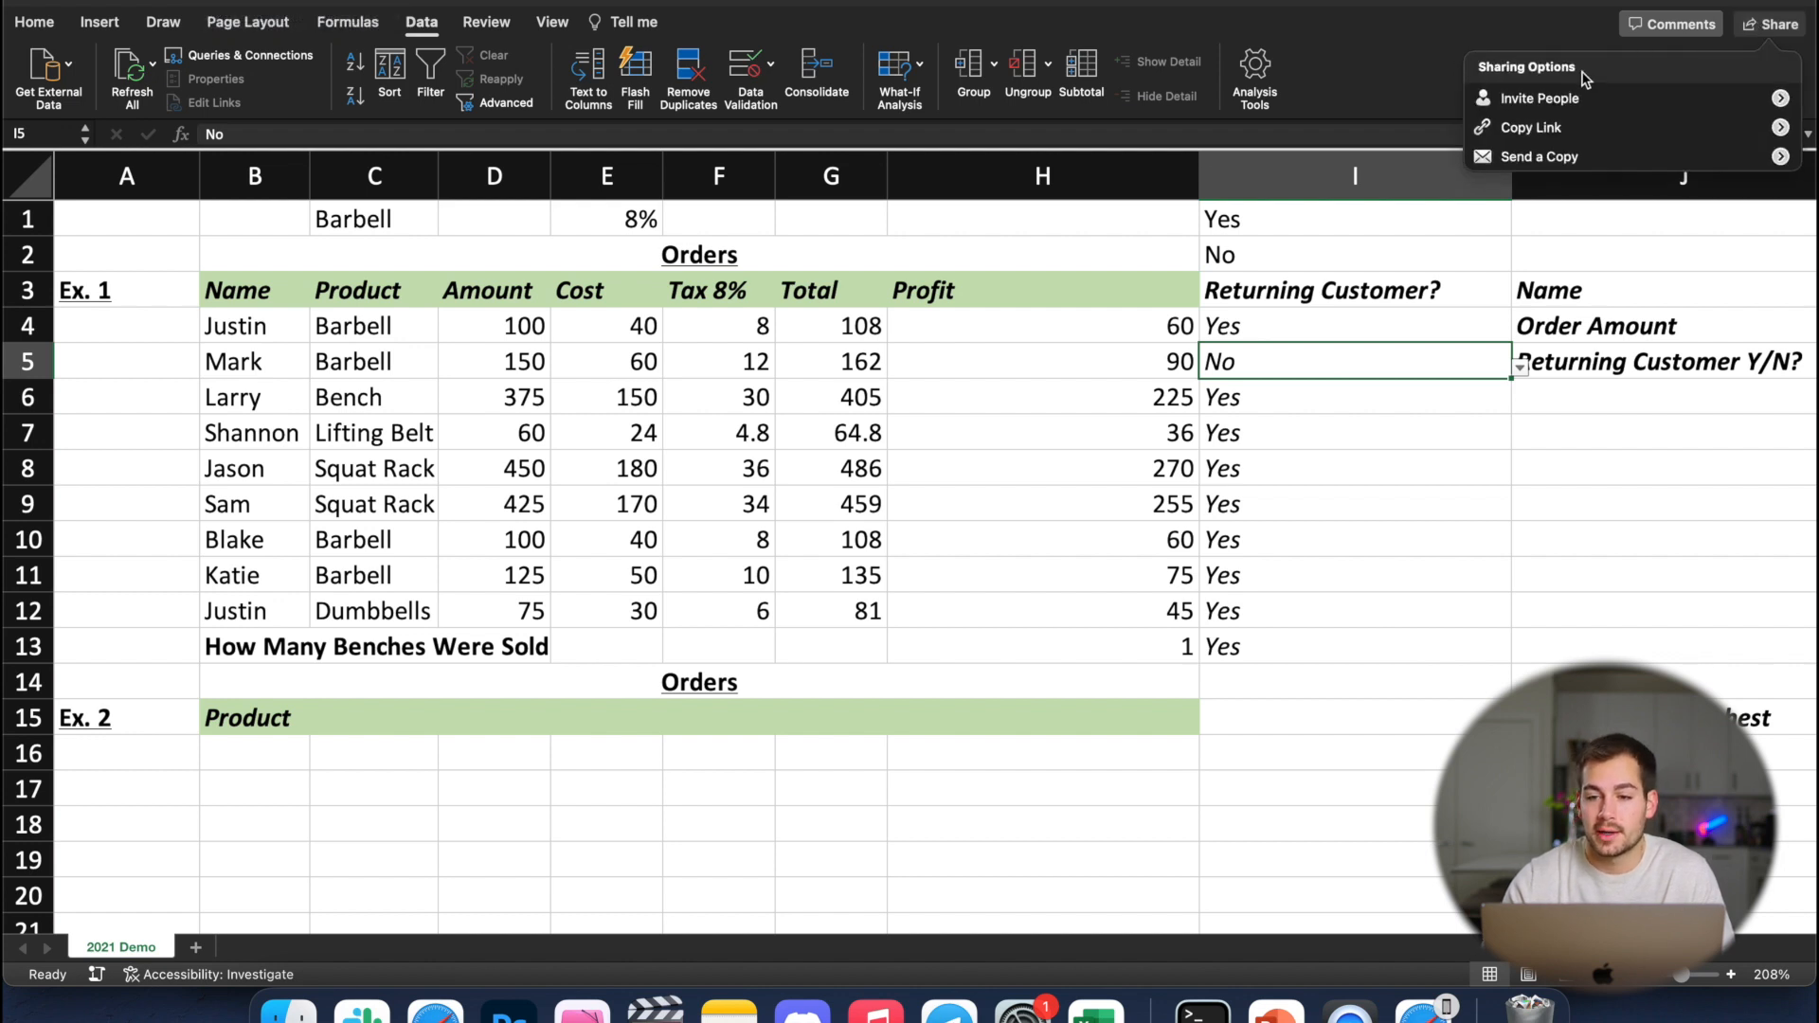
click(1578, 101)
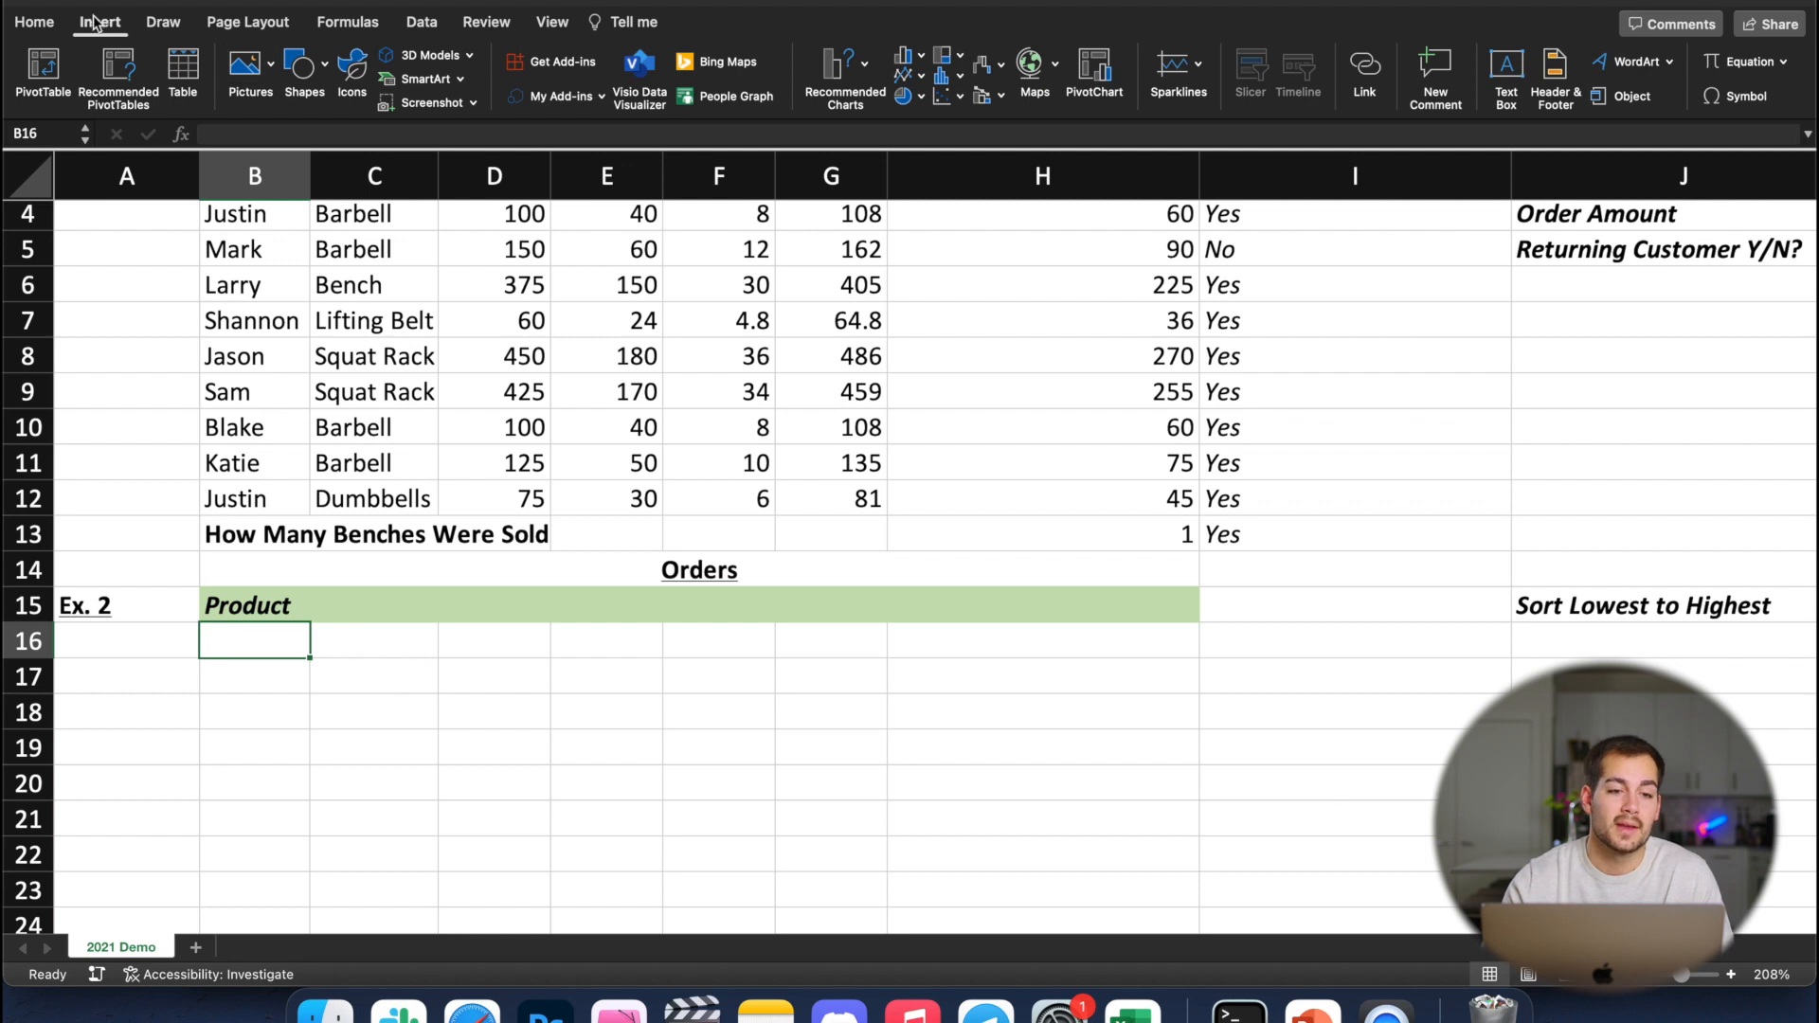
Search the stock icons for "money", insert the banknotes icon and place it over the Profit column around rows 6 to 10
click(268, 68)
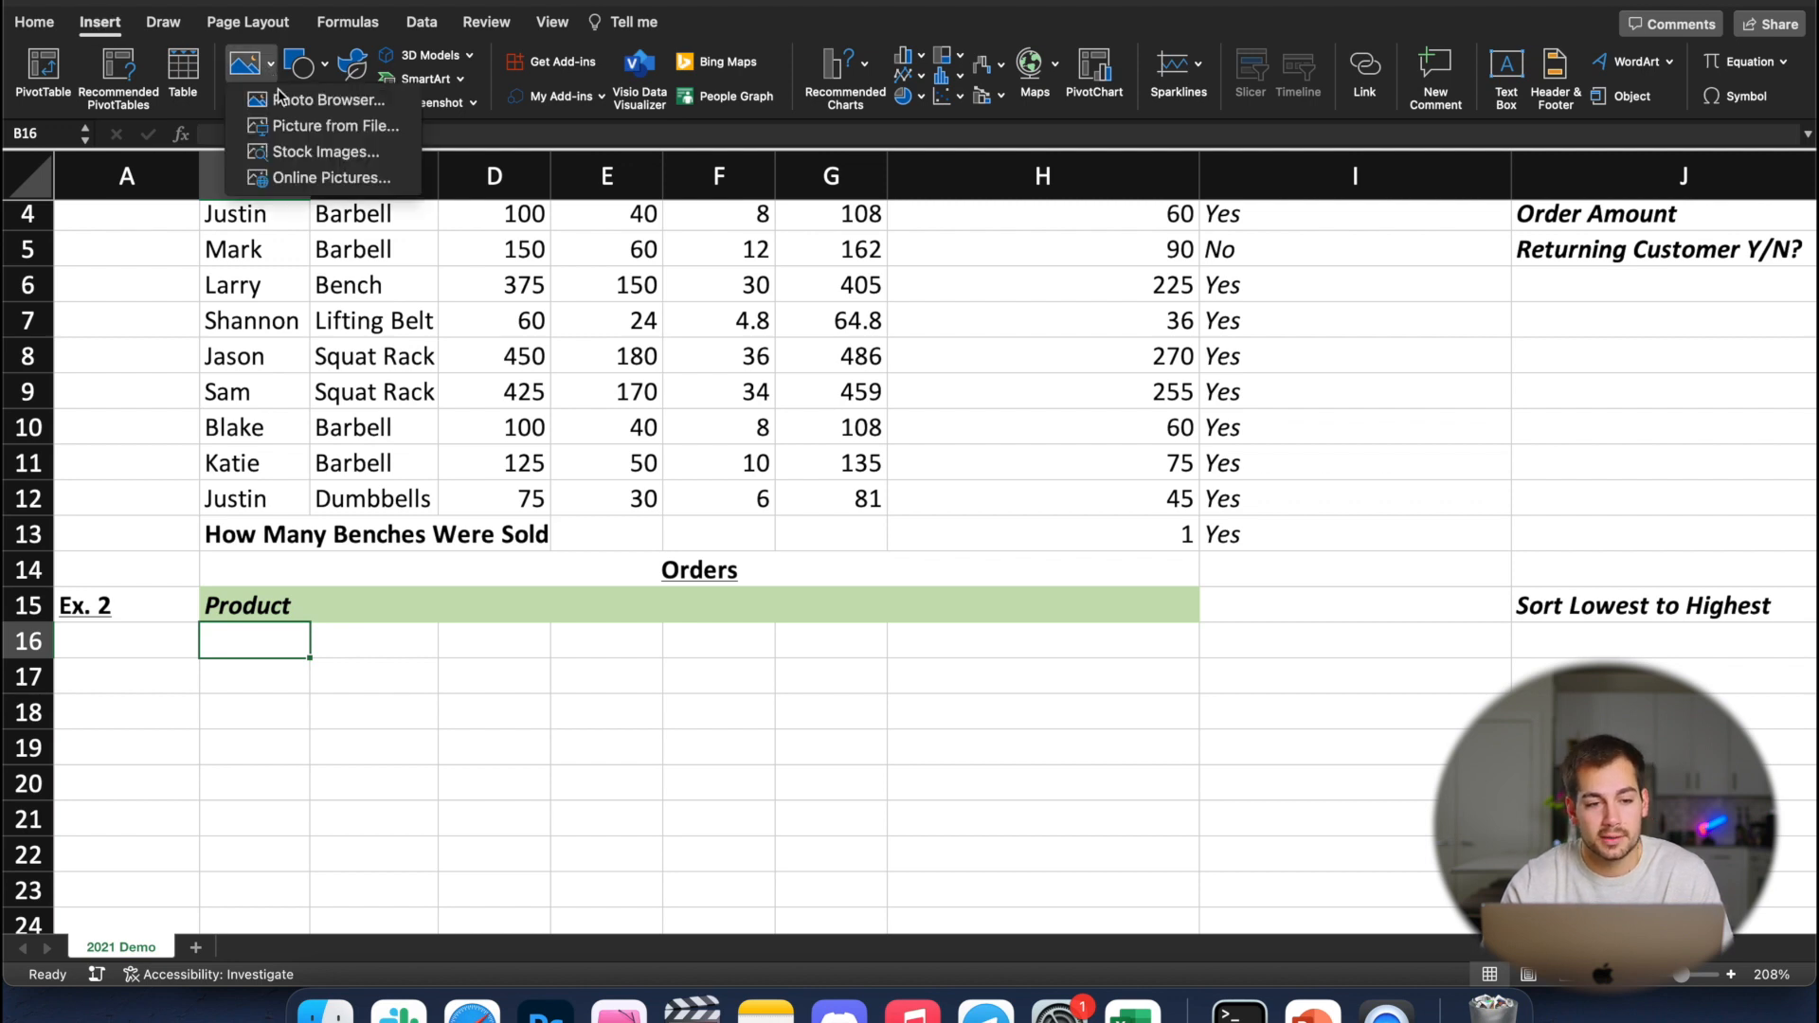
click(313, 154)
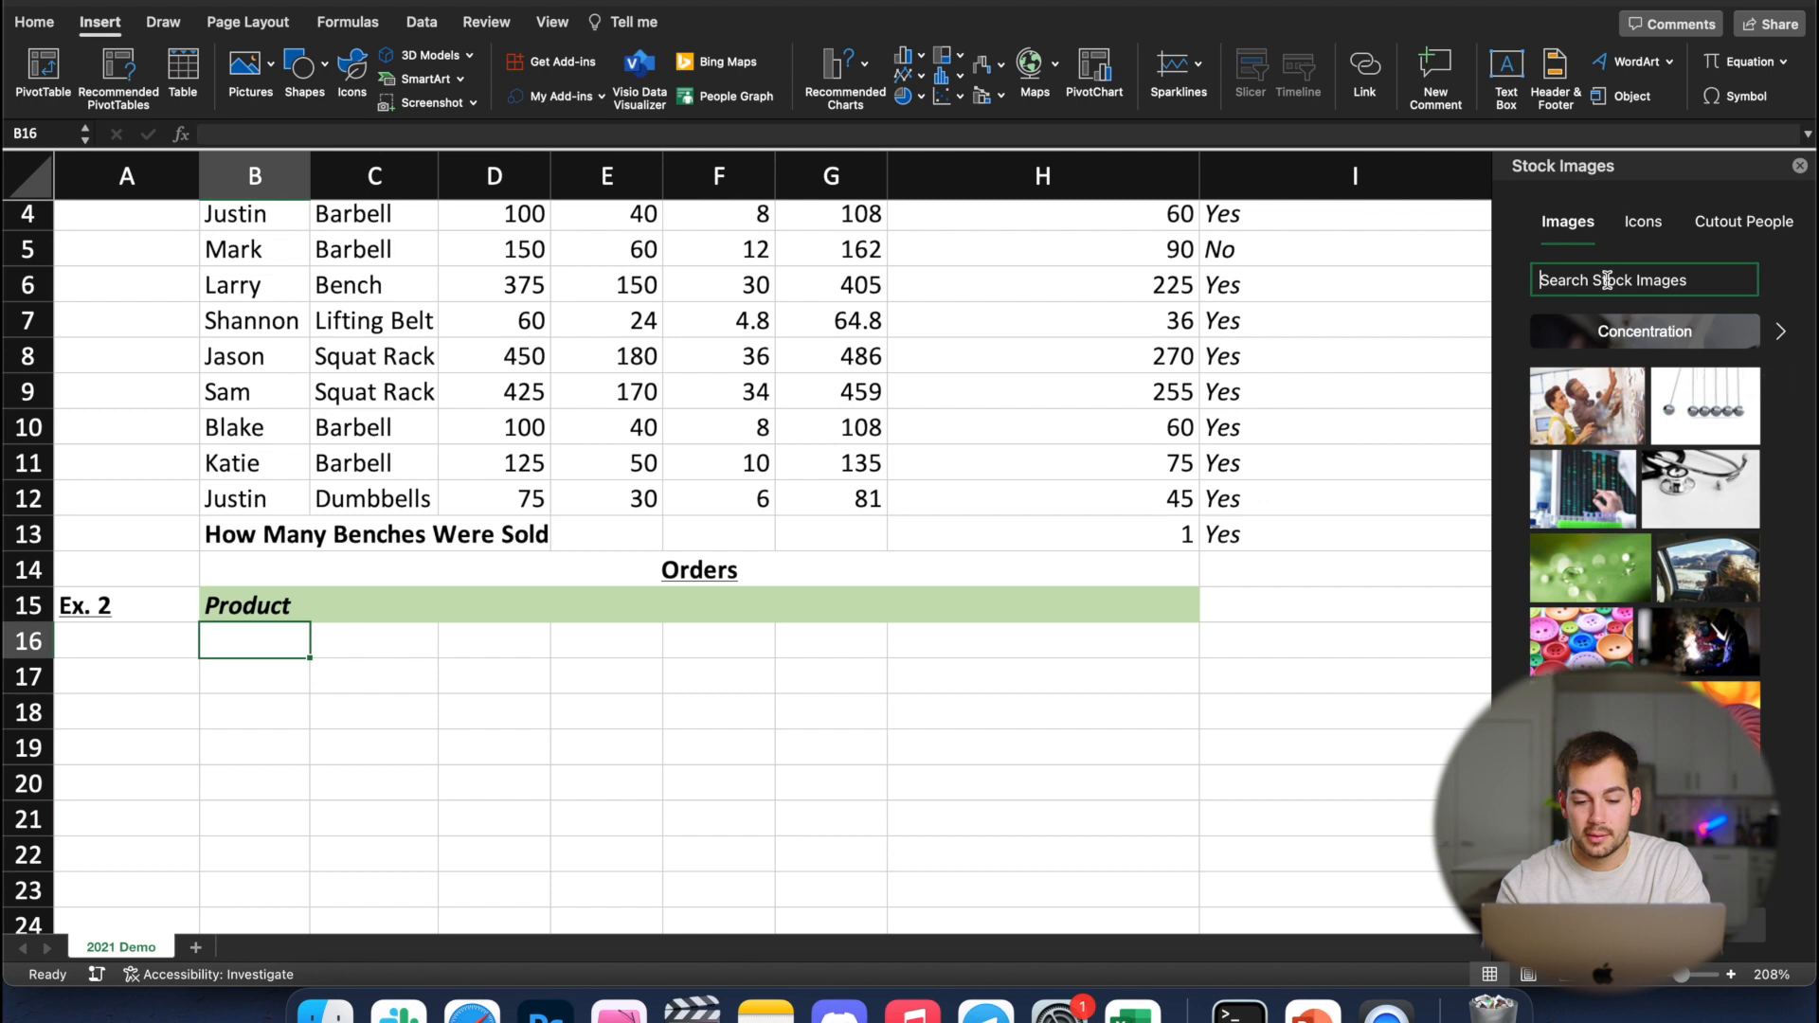
click(1642, 221)
text(money)
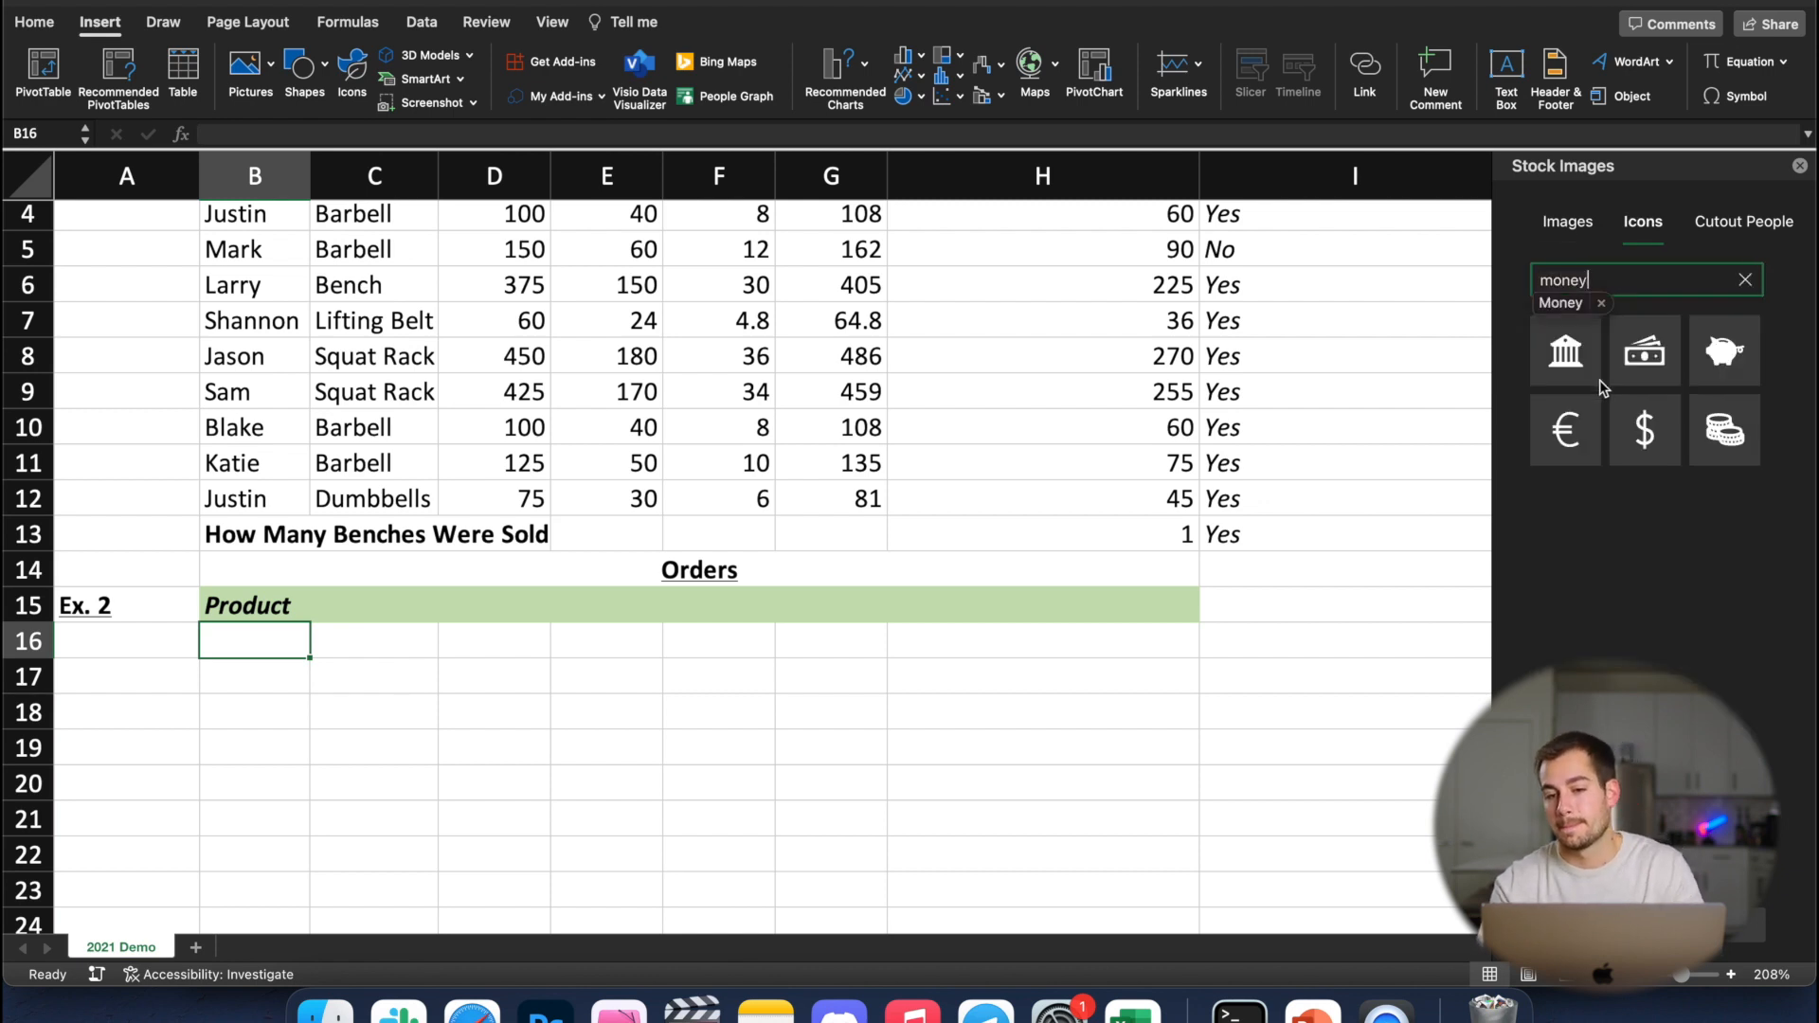
key(Return)
click(1726, 351)
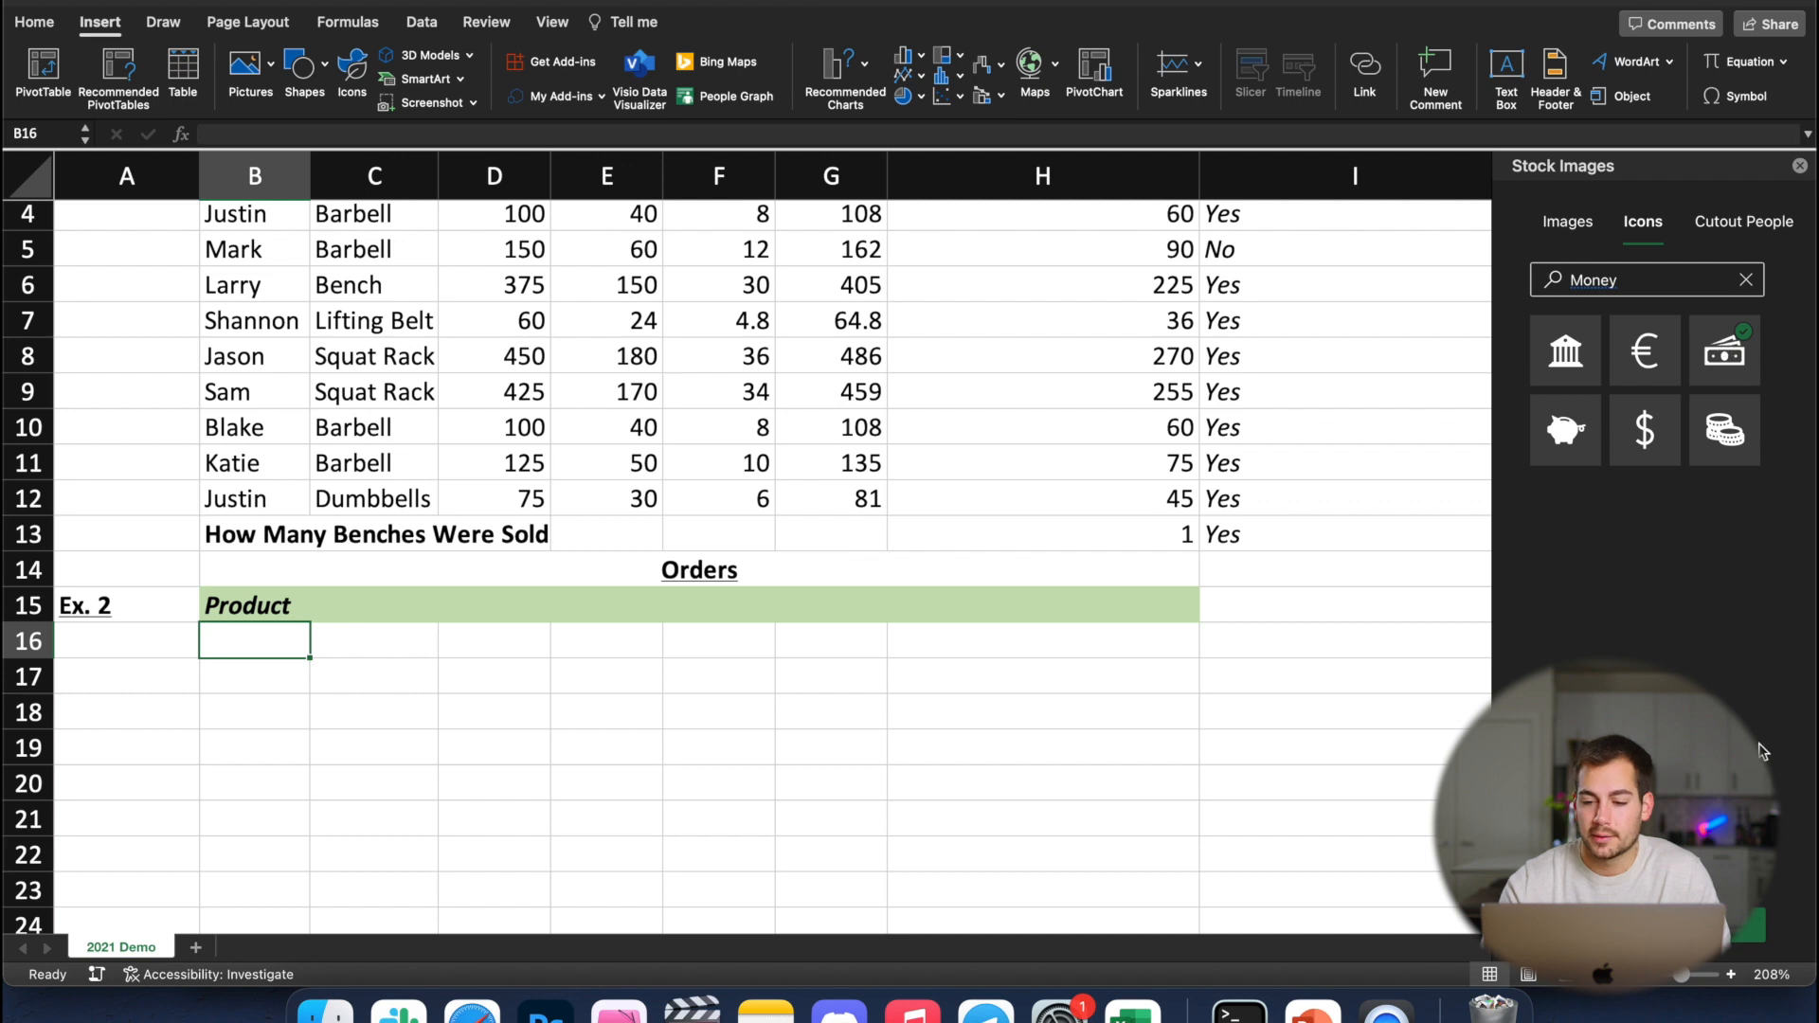
click(1724, 925)
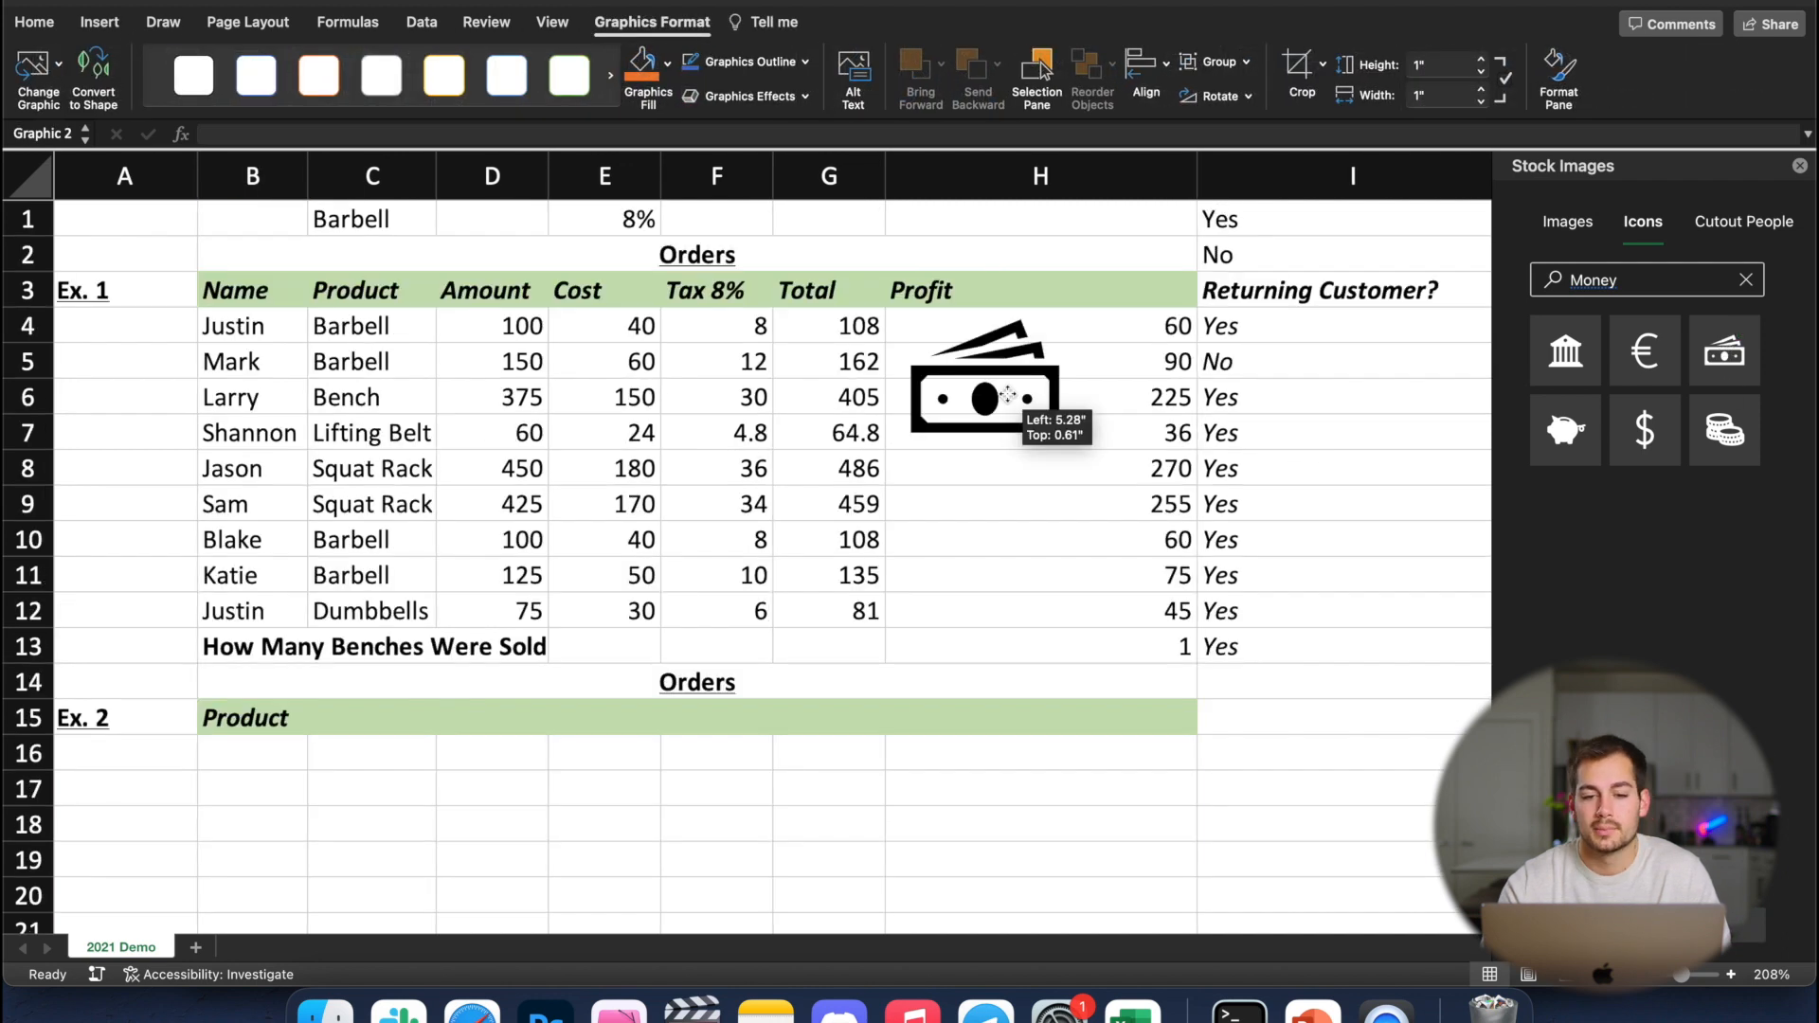
drag(1008, 394, 1045, 496)
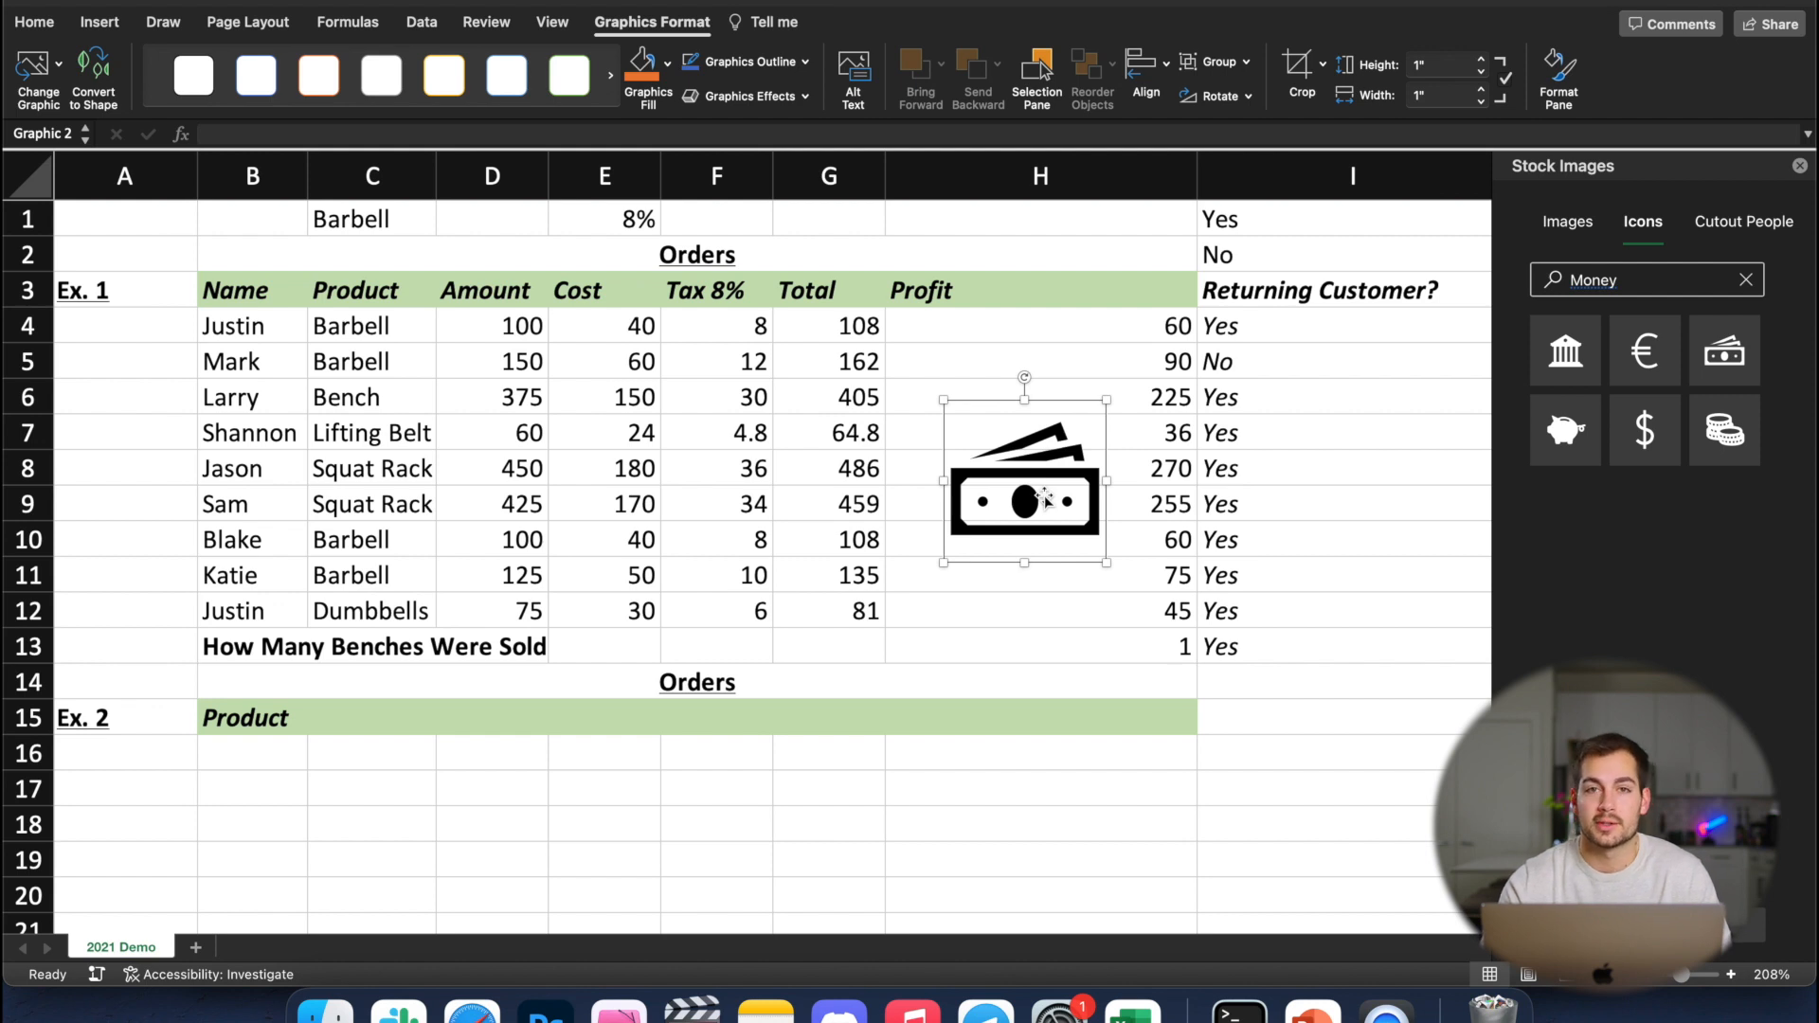